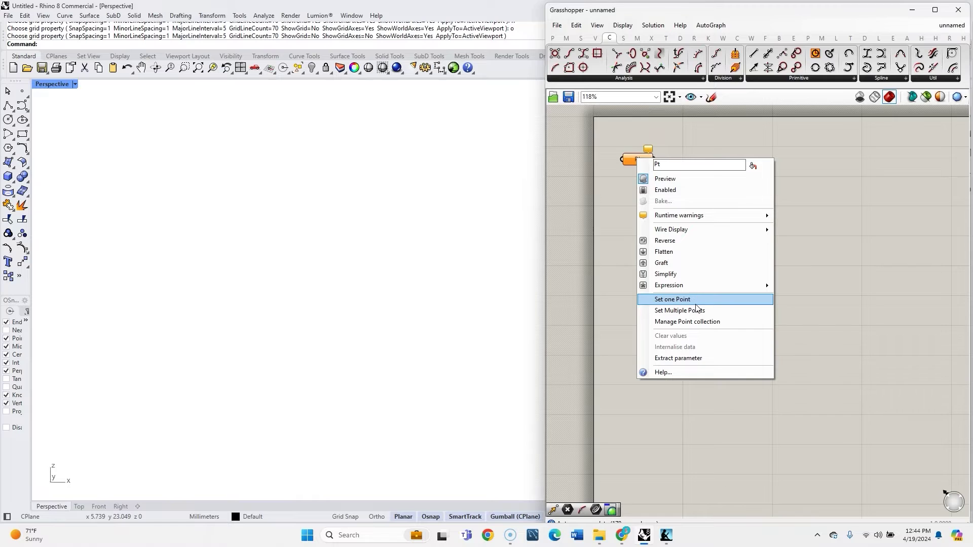
Step: Assign two points picked in the Perspective viewport to the Point parameter and shift that parameter away from the Line component
click(236, 216)
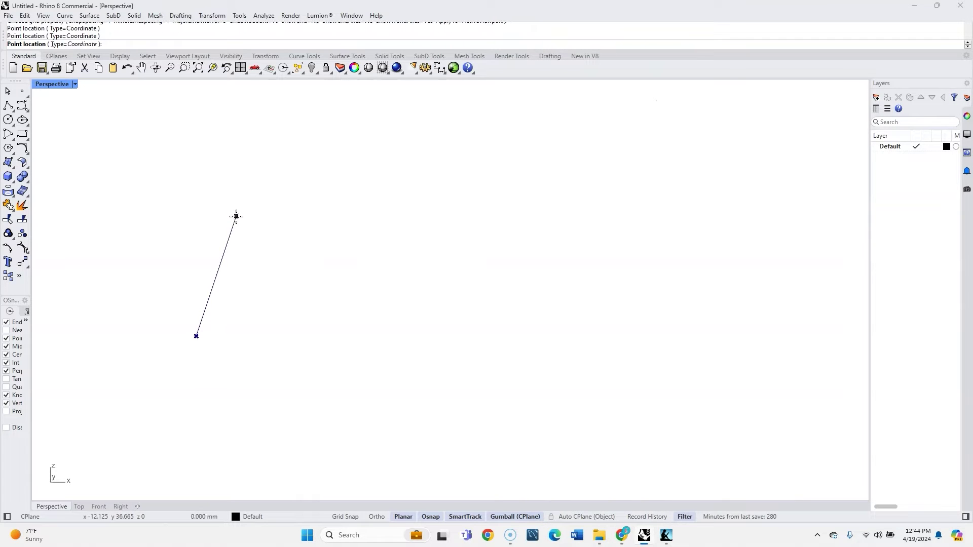
right_click(347, 264)
drag(655, 163, 638, 188)
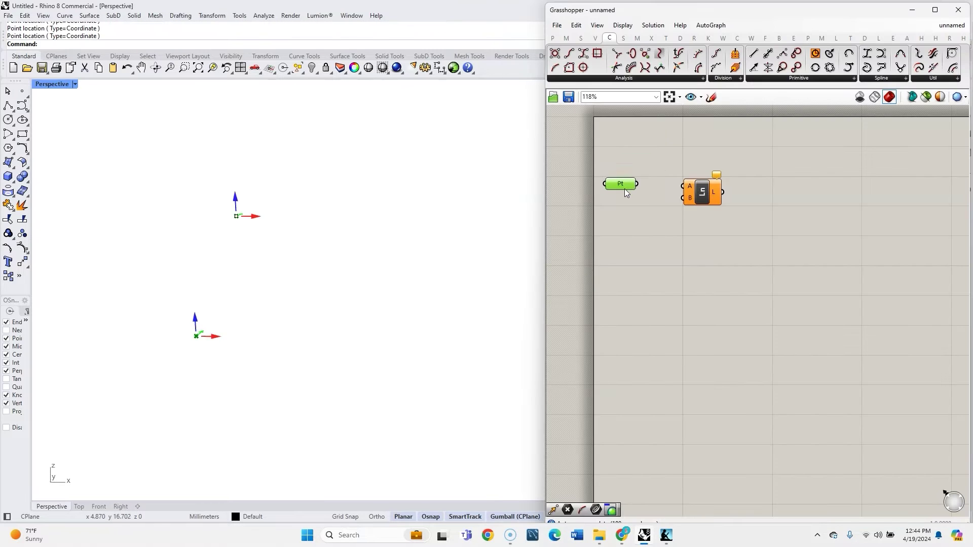
Step: Add a Dispatch component fed by the Point parameter and wire its two outputs to the Line component's A and B inputs
double_click(650, 203)
text(disp)
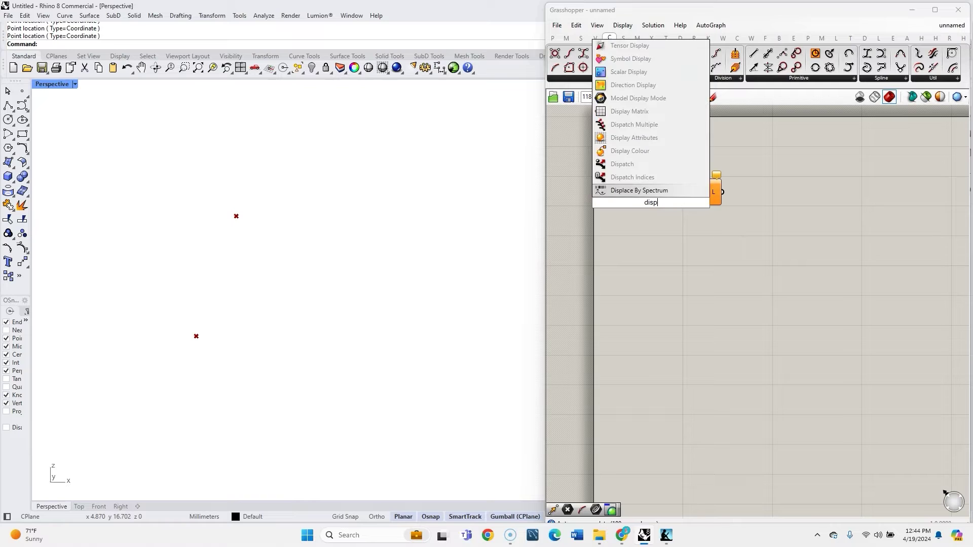
click(637, 165)
drag(703, 192, 736, 197)
drag(637, 191, 646, 201)
drag(623, 190, 623, 203)
drag(686, 202, 718, 192)
drag(686, 222, 687, 202)
click(783, 265)
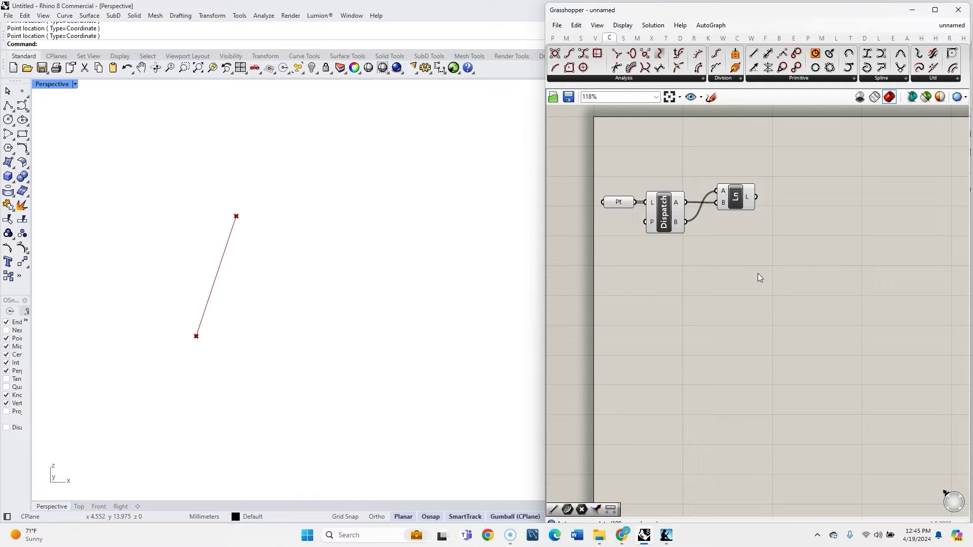
Step: Delete the Point, Dispatch and Line components from the canvas
drag(764, 238, 611, 162)
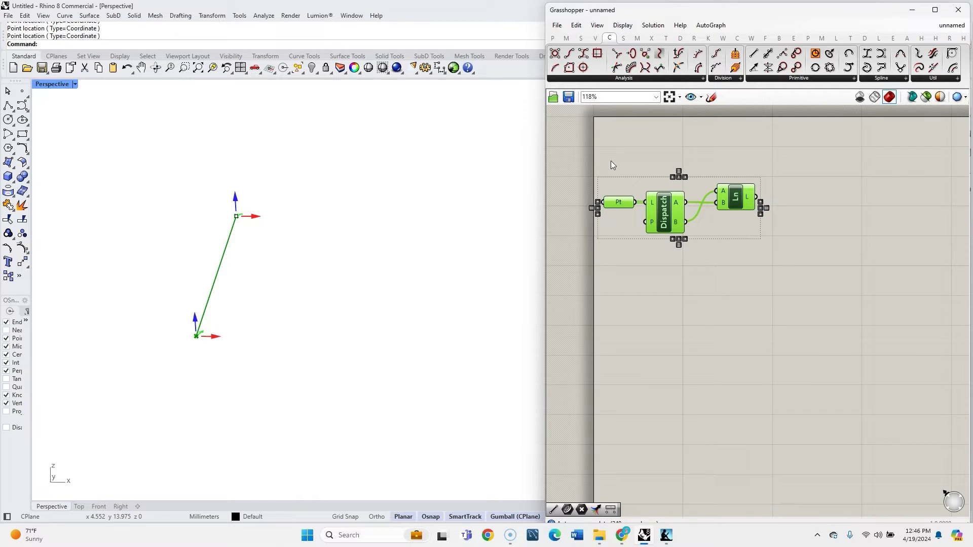
key(Delete)
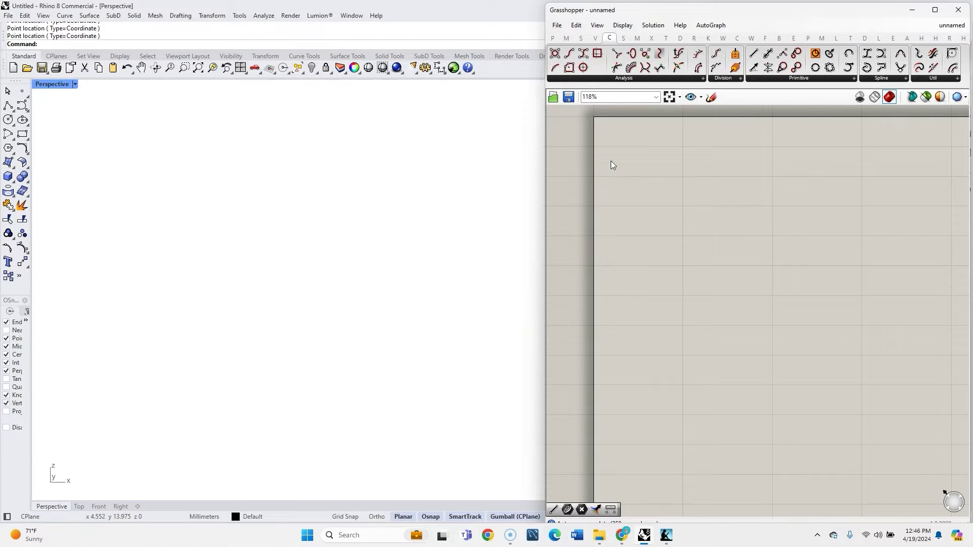
Step: Place a panel containing the value 1 on the canvas
double_click(697, 207)
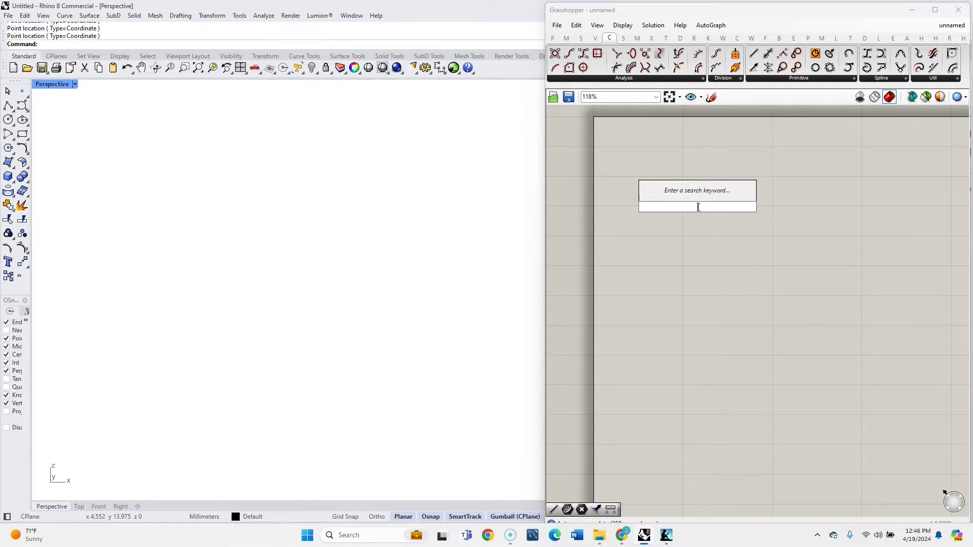
text(//1)
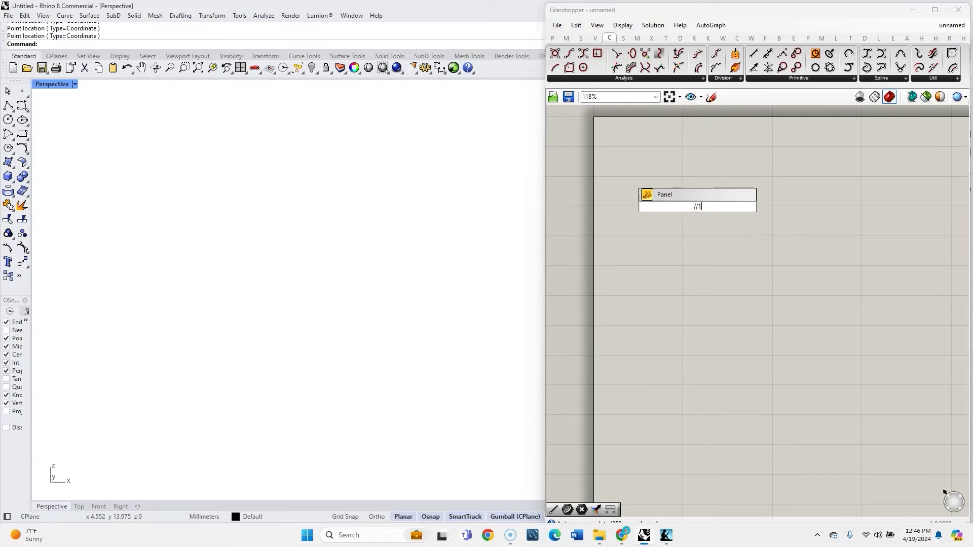
key(Return)
Step: Add a Division component and connect the panel with the value 1 to its A input
double_click(731, 197)
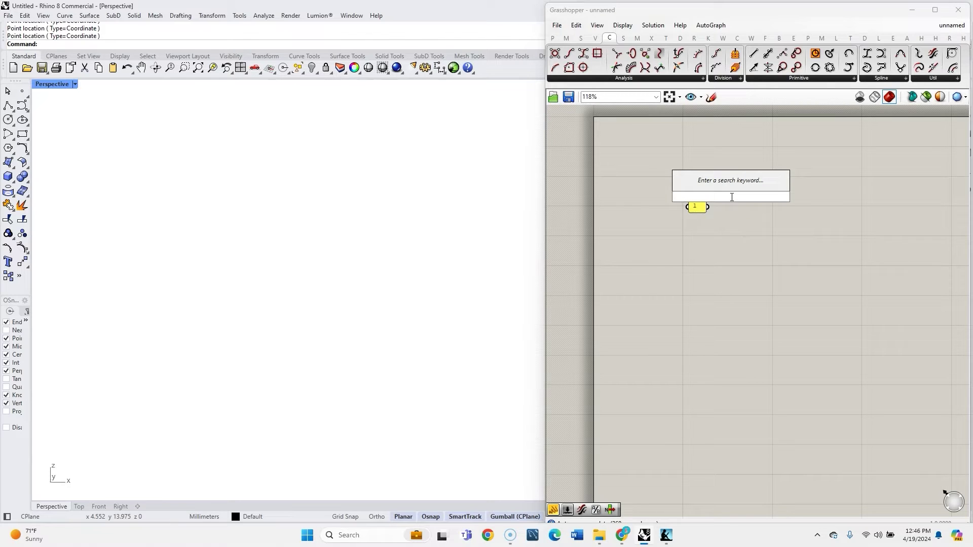
text(/)
key(Return)
scroll(713, 223, up, 3)
drag(682, 191, 656, 154)
drag(747, 177, 694, 160)
Step: Add a number slider ranging from 10 to 100 with the value 10 and connect it to the Division's B input
double_click(695, 213)
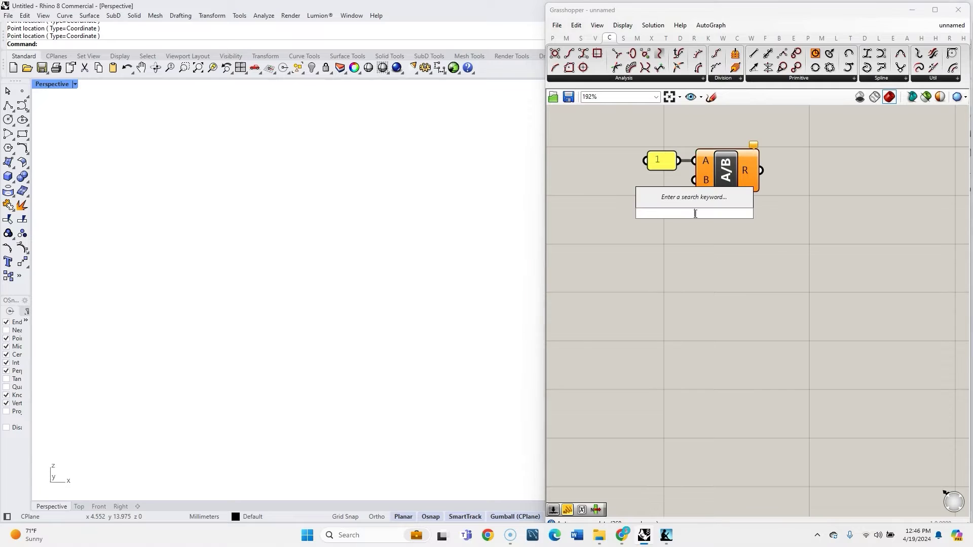
text(10)
text(<100)
key(Return)
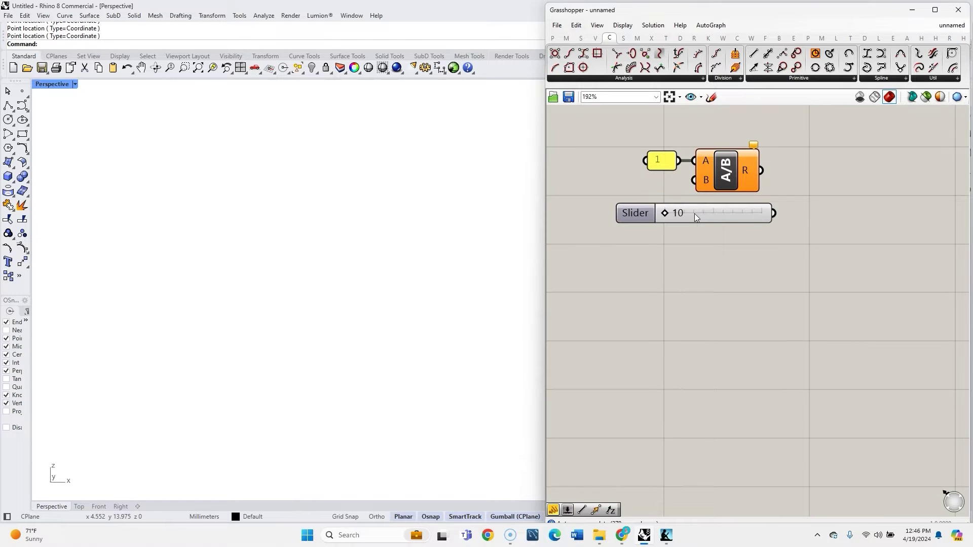
scroll(694, 214, down, 2)
drag(656, 218, 587, 207)
drag(692, 207, 703, 194)
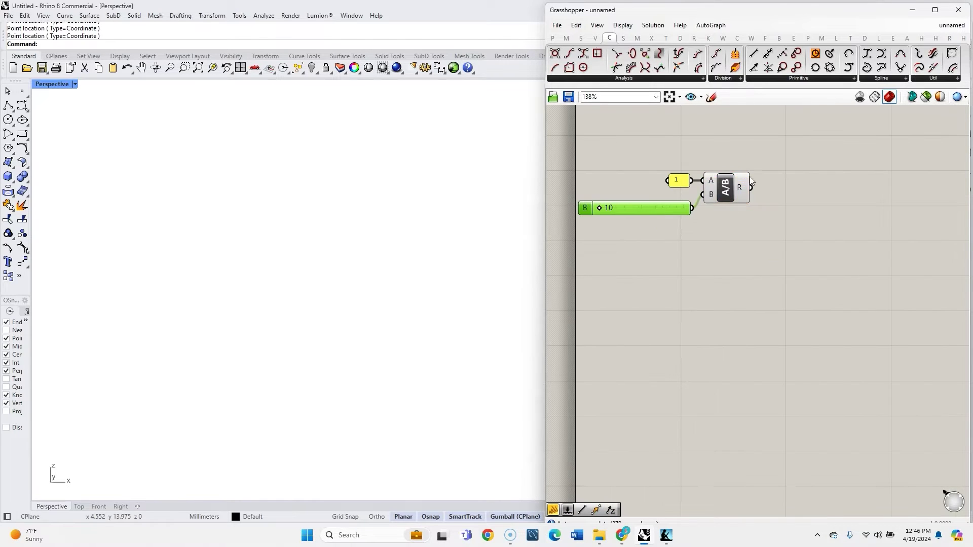
Step: Add a Series component and connect the Division result to its Step (N) input
double_click(807, 201)
text(serie)
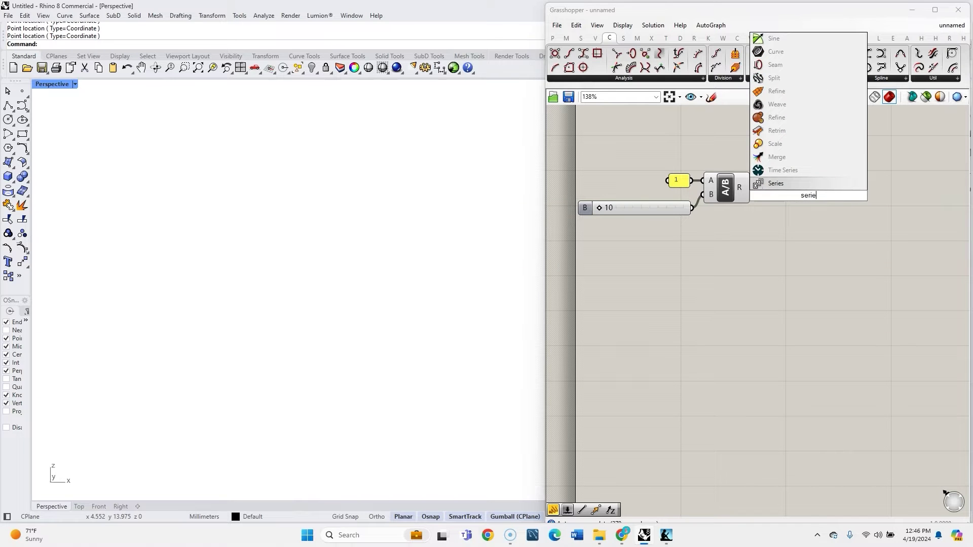
key(Return)
scroll(757, 182, up, 2)
drag(730, 183, 807, 199)
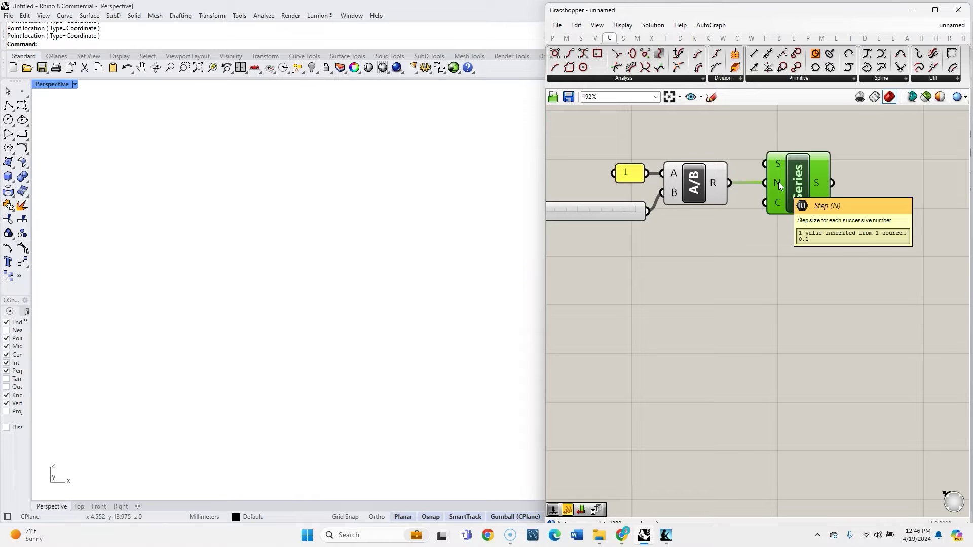
Step: Examine the list of numbers from the Series output in a panel and delete that panel
scroll(778, 181, down, 2)
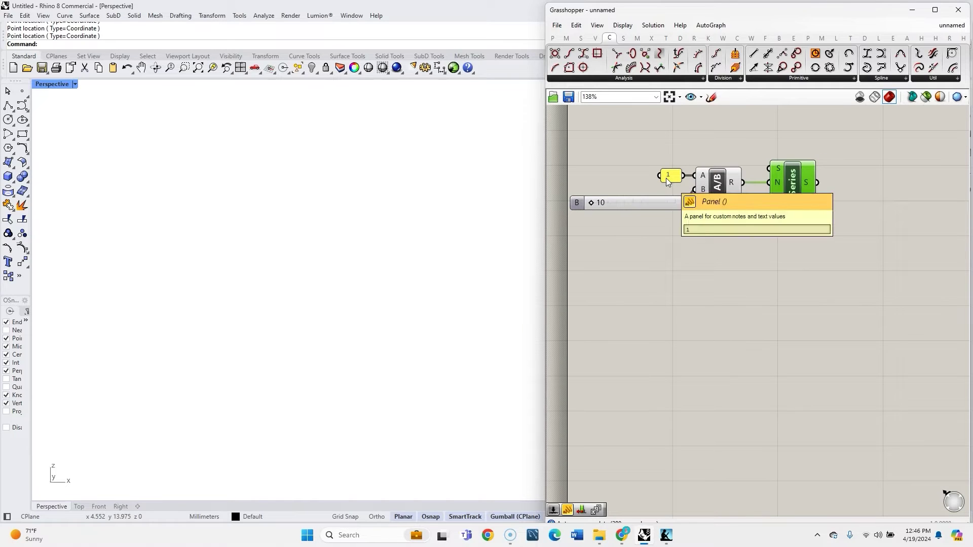
scroll(603, 203, up, 3)
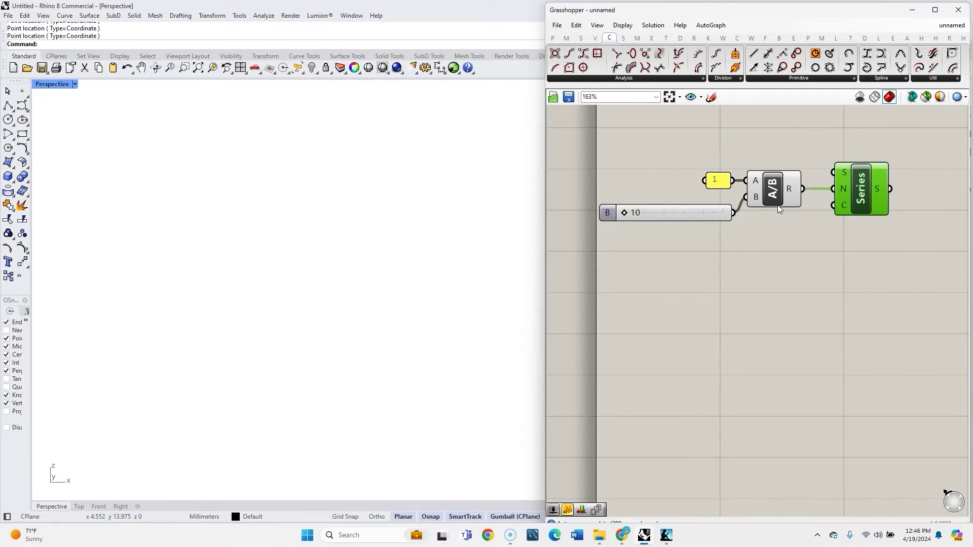
scroll(790, 238, down, 2)
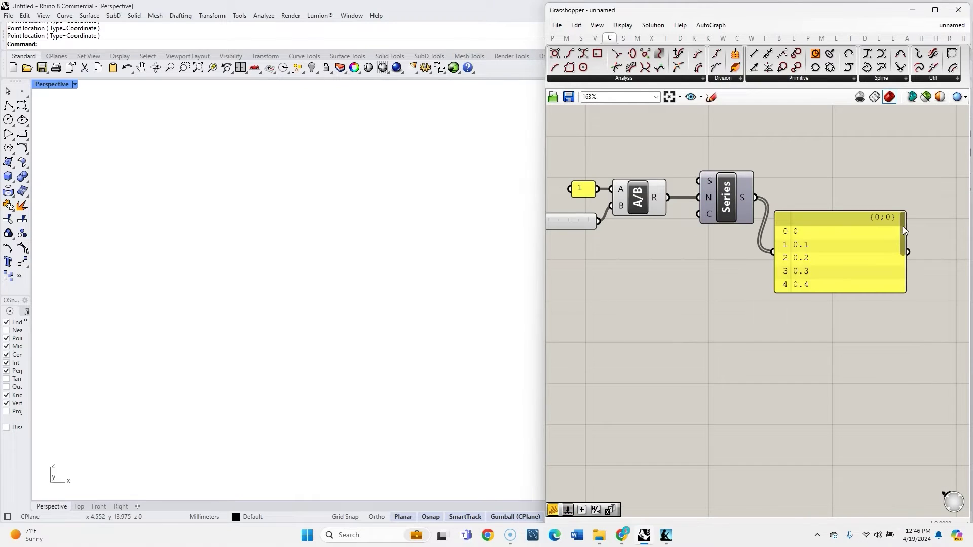
drag(904, 230, 906, 290)
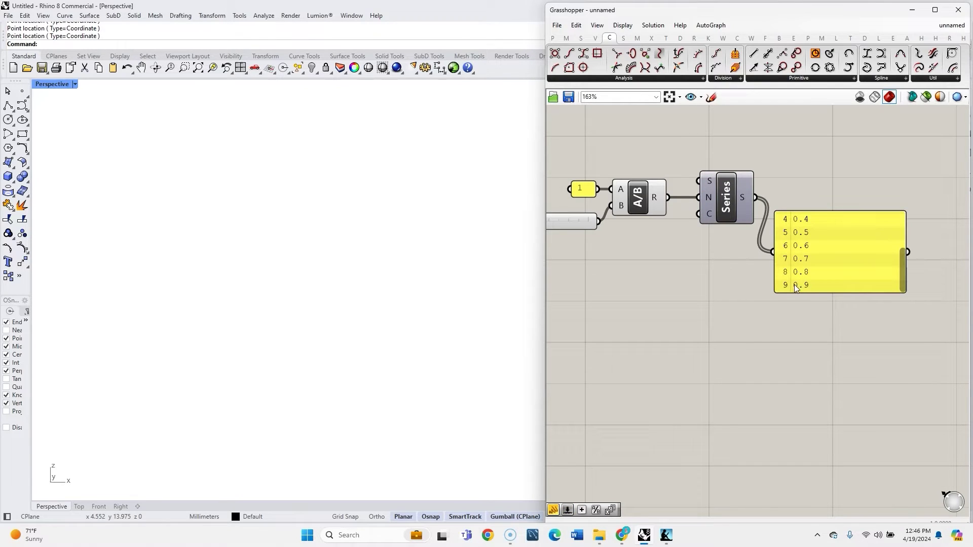
click(837, 269)
key(Delete)
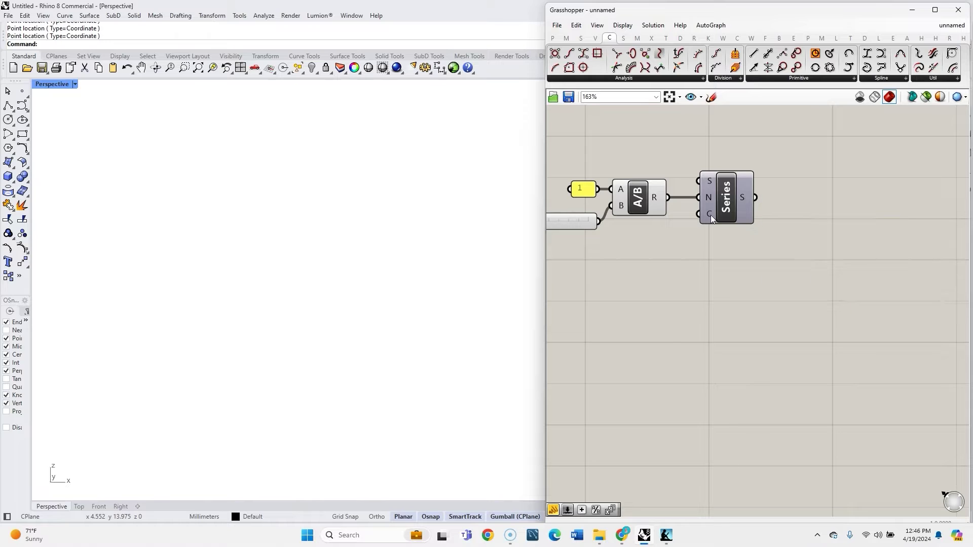
Step: Add a number slider ranging from 10 to 300, connect it to the Series Count (C) input and set it to 39
double_click(671, 262)
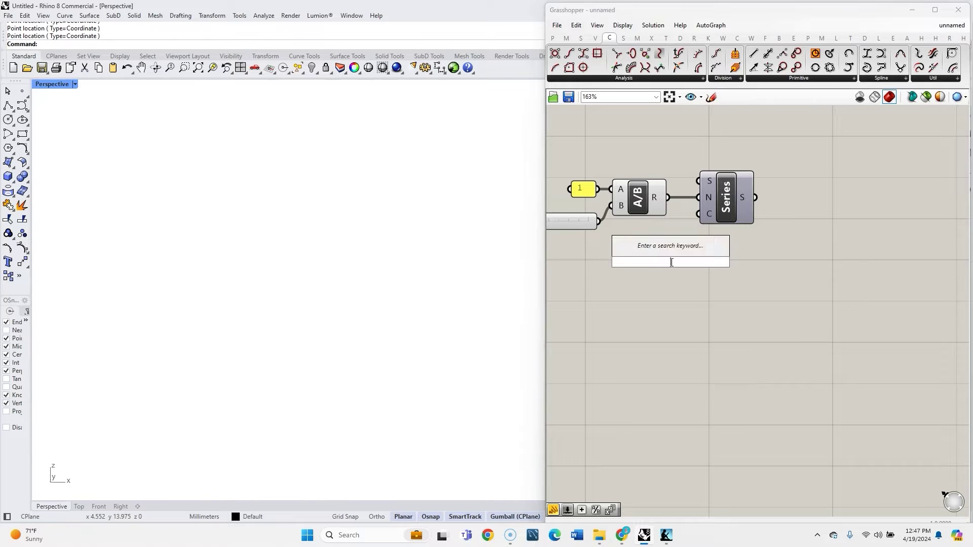
text(10<)
text(100)
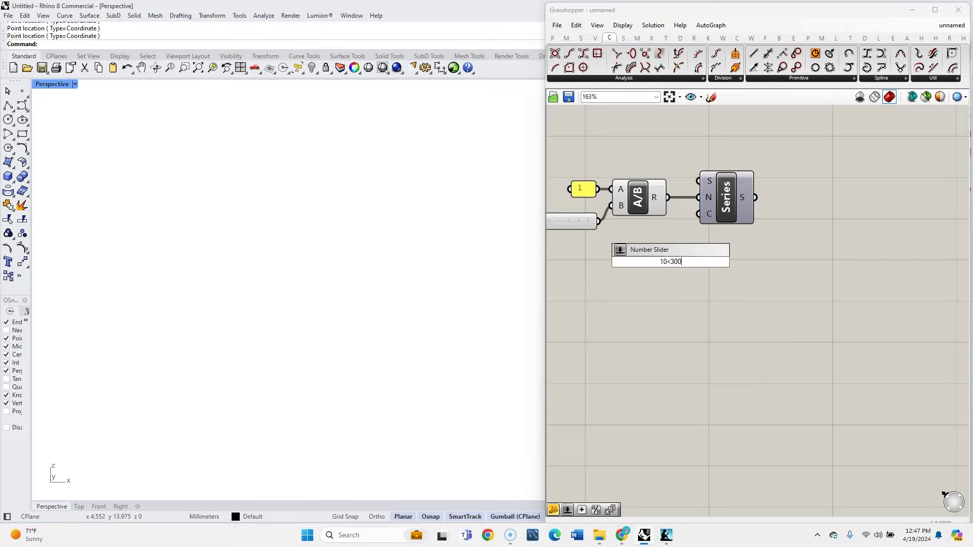
key(Return)
scroll(670, 263, down, 2)
drag(643, 258, 596, 254)
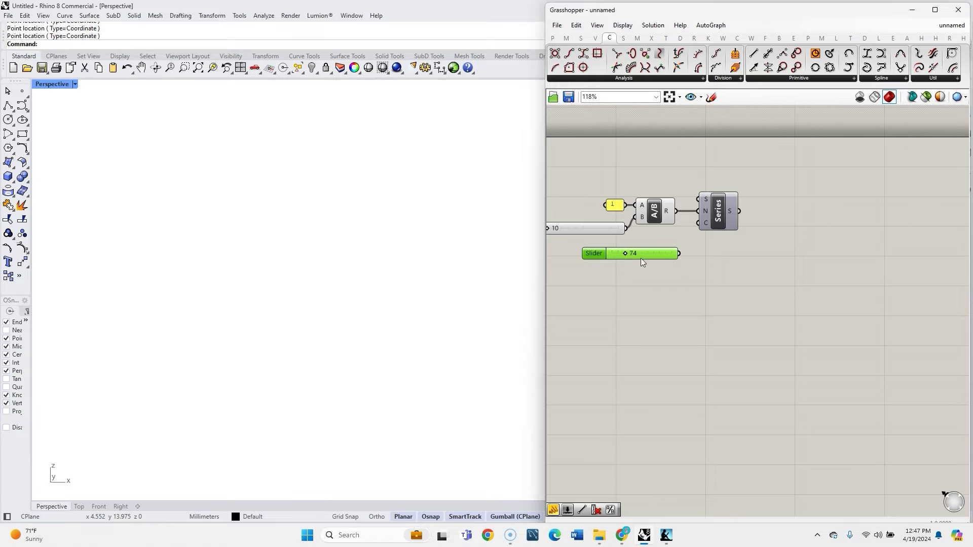
drag(682, 253, 697, 224)
drag(601, 253, 597, 253)
Step: Add a Circle component and position it above the Series component
right_drag(752, 201, 717, 230)
scroll(718, 230, up, 1)
double_click(780, 191)
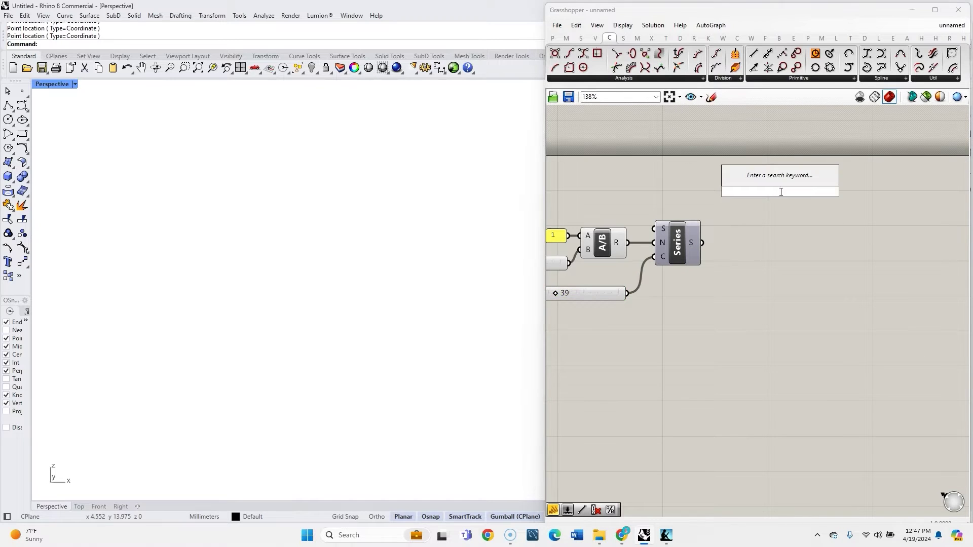
text(cir)
click(762, 181)
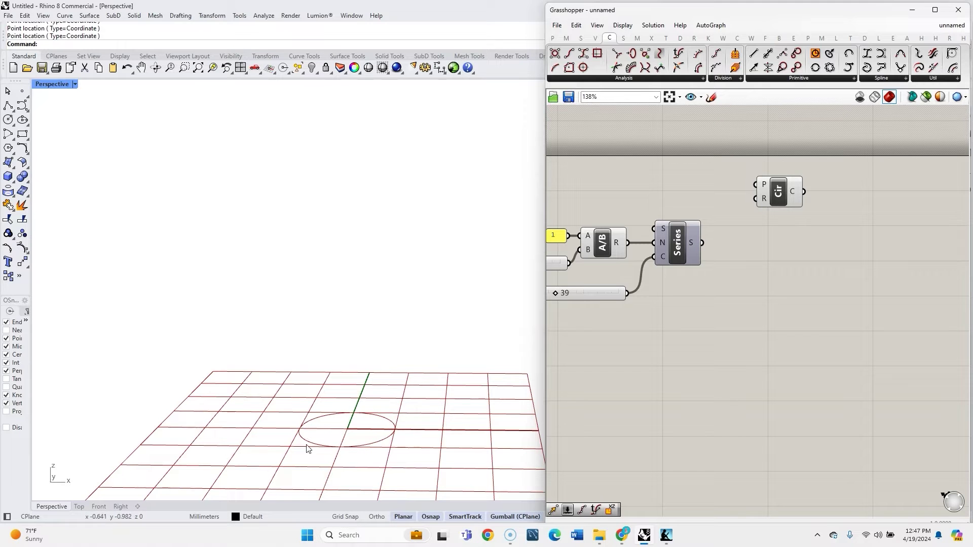
scroll(341, 458, up, 2)
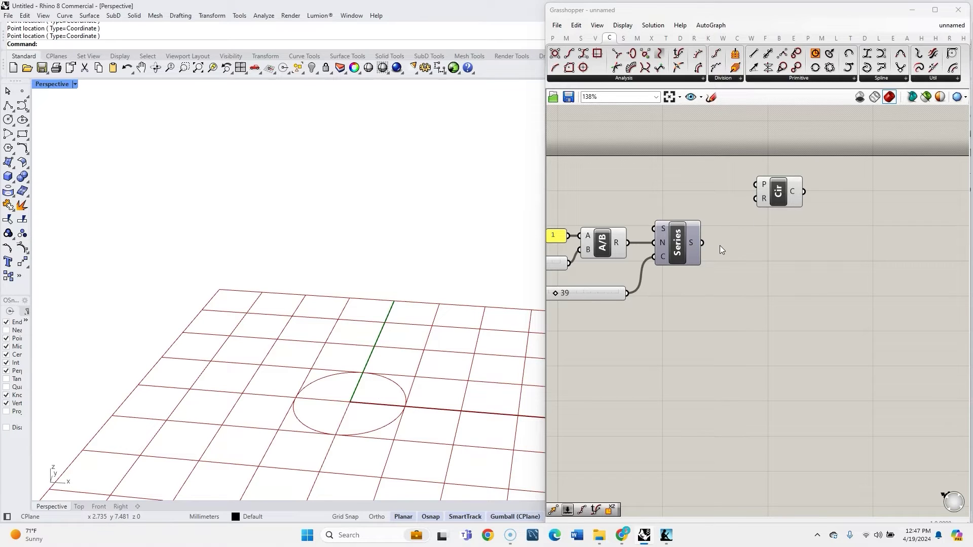
drag(781, 196, 762, 191)
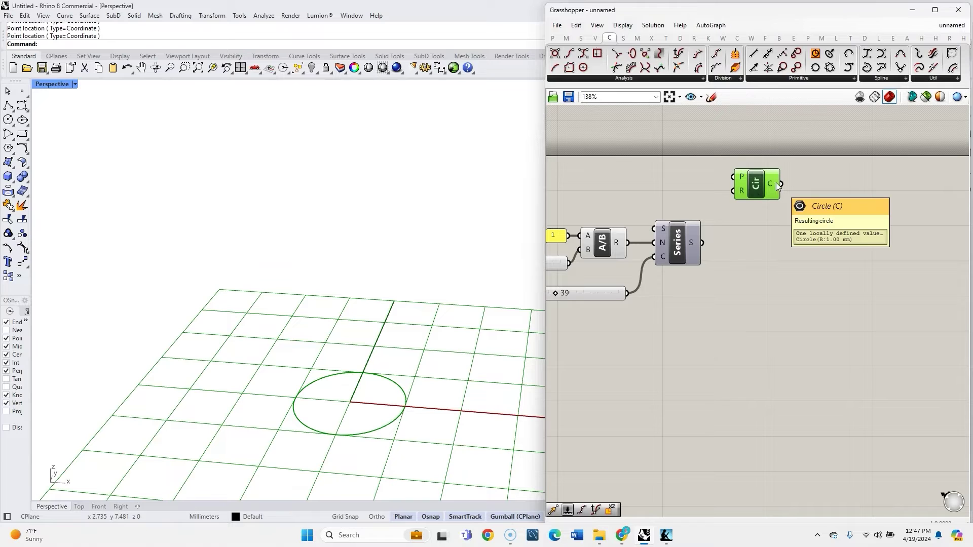
Step: Add an Evaluate Curve component, reparameterize its curve input and connect the Circle output to it
double_click(823, 212)
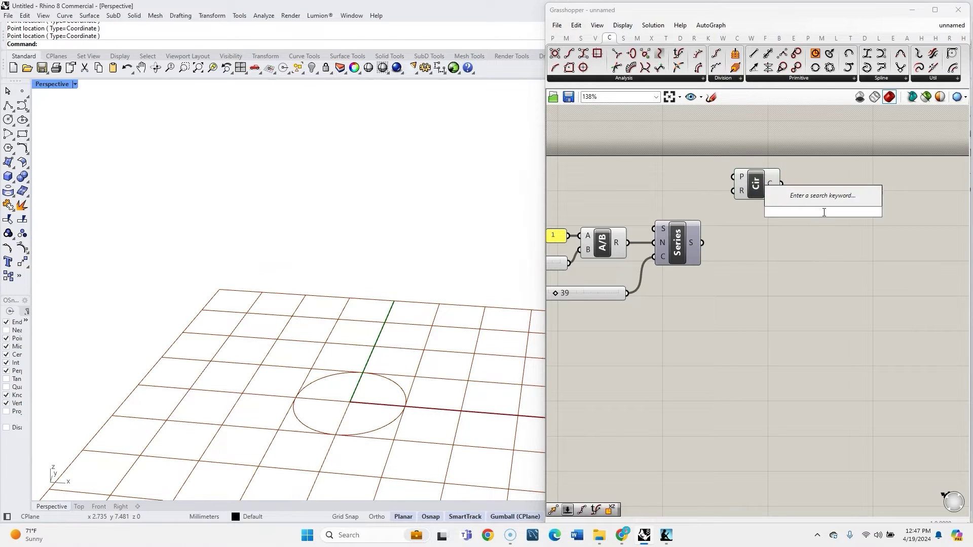
text(eval)
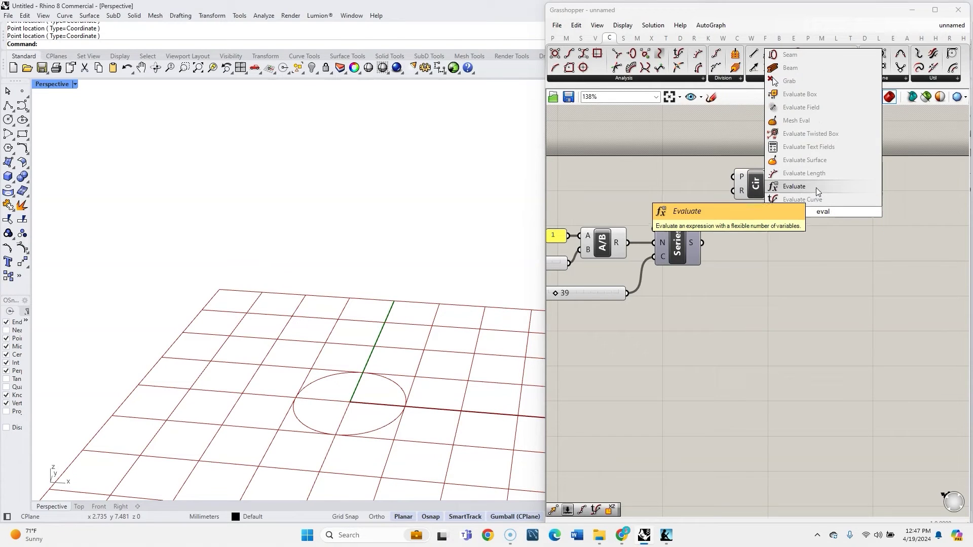
click(822, 201)
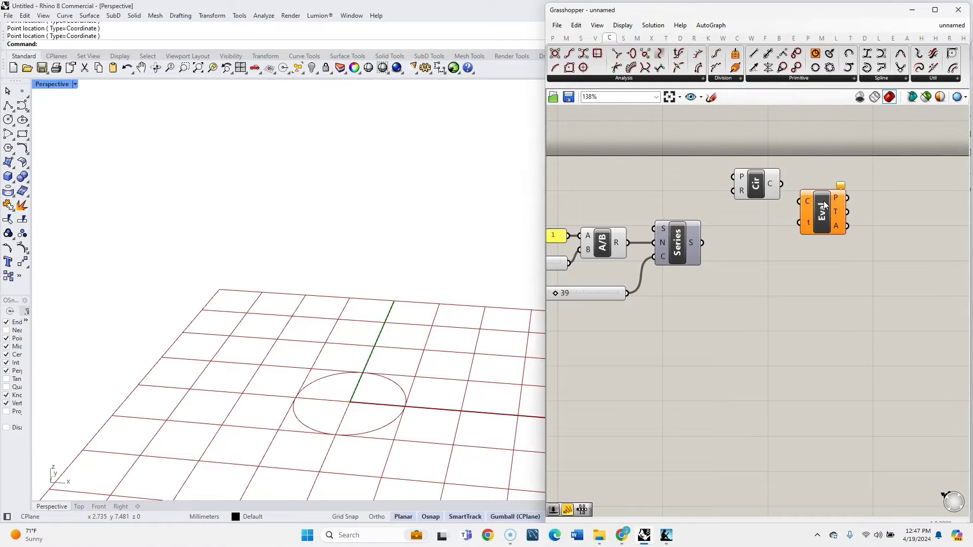
right_click(816, 191)
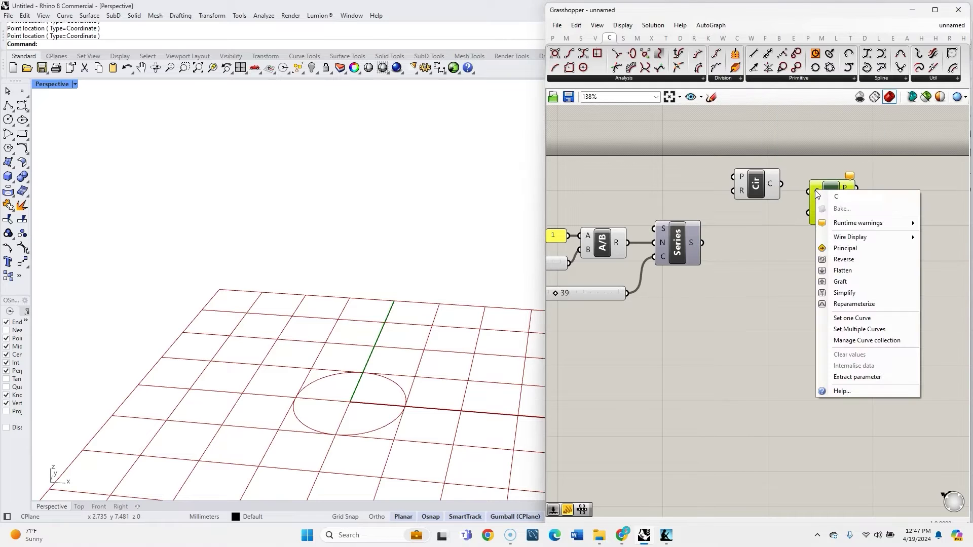
click(853, 304)
drag(820, 206, 821, 199)
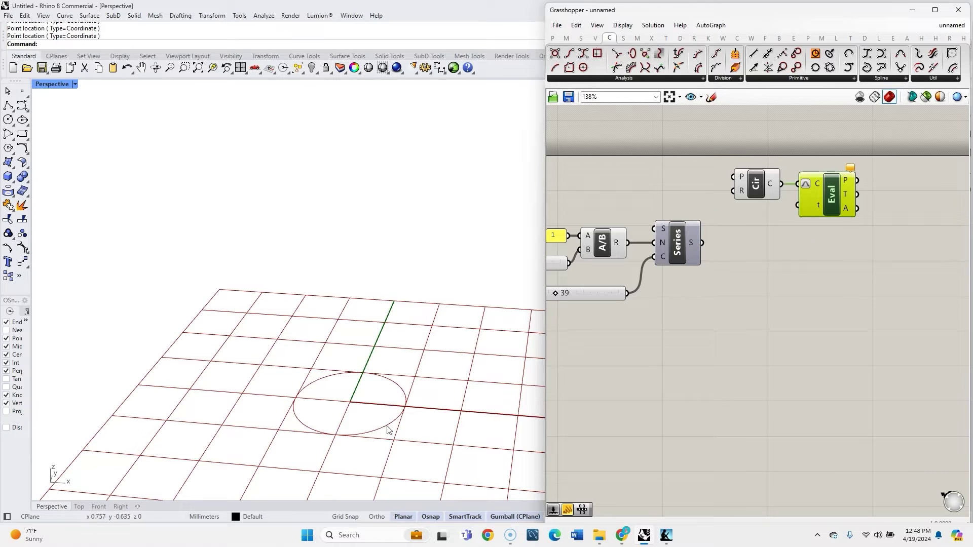
Step: Add a C# Script component beside the Series output
mouse_move(697, 241)
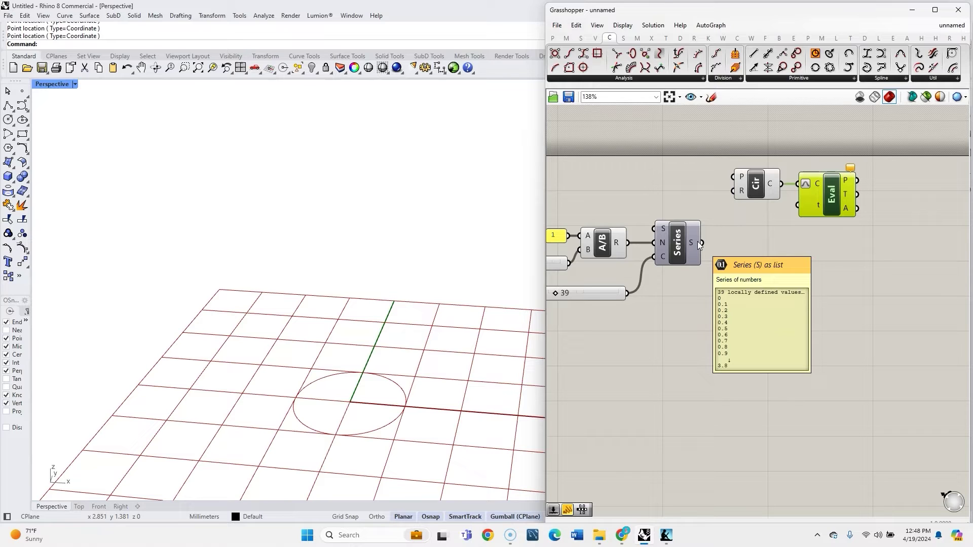
double_click(755, 274)
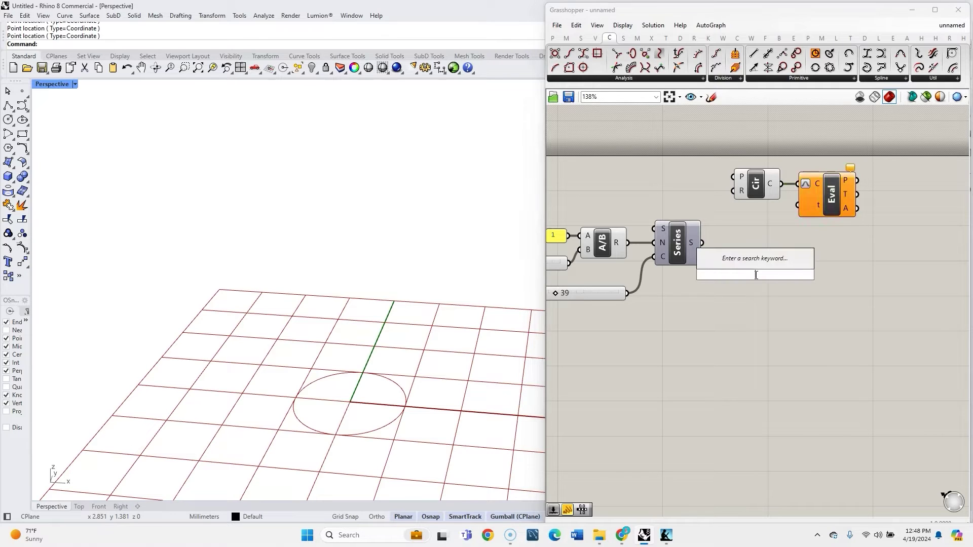
text(c#)
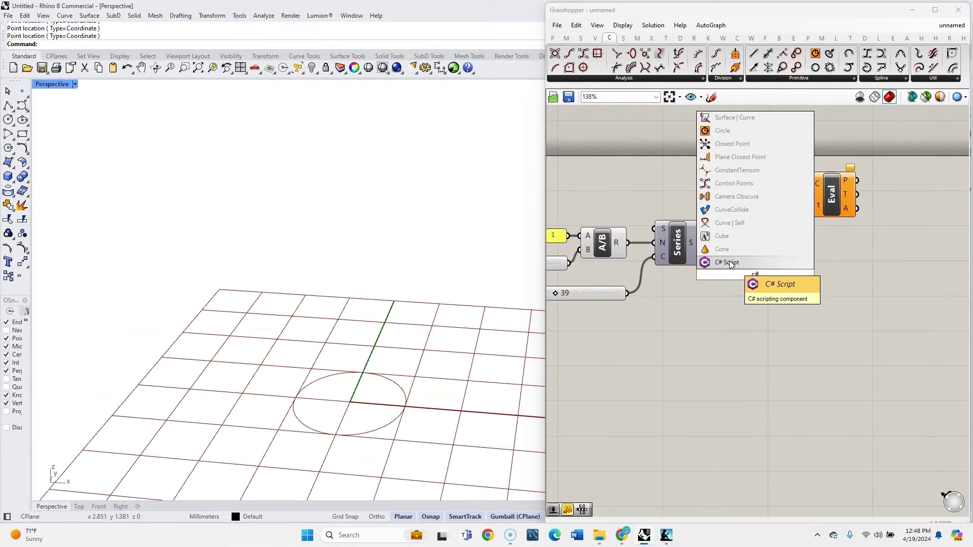
click(730, 263)
scroll(739, 283, up, 7)
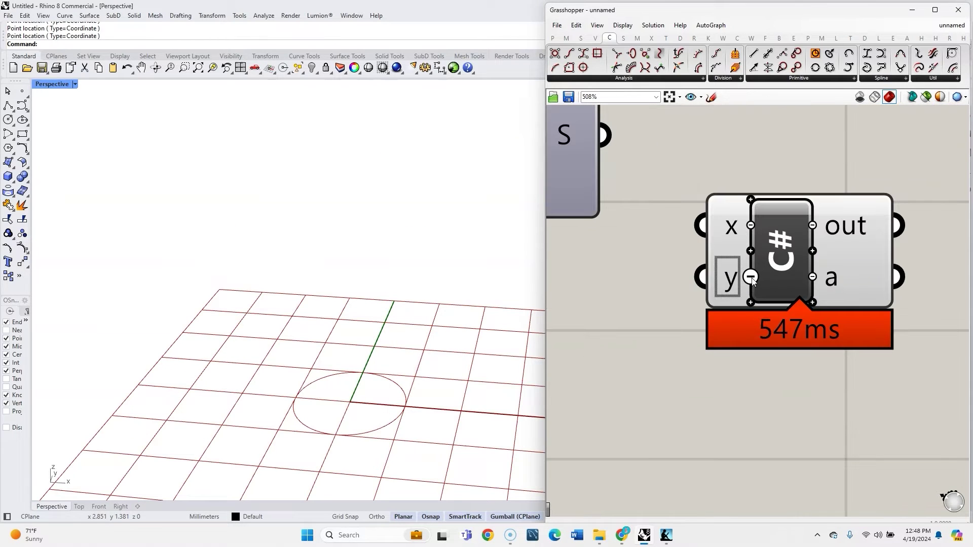
Step: Leave the C# Script component with only its x input, hinted as double, and connect the Series output to it
click(750, 277)
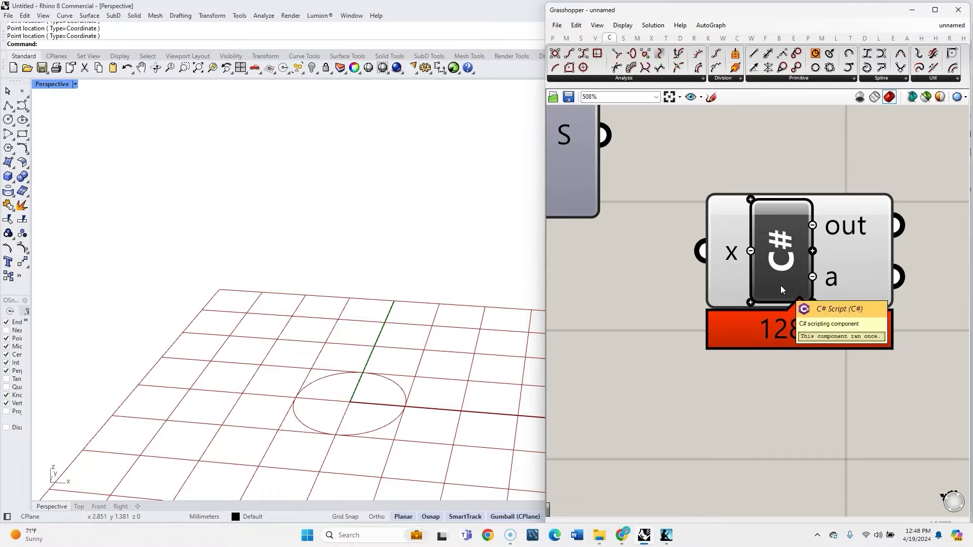
right_click(728, 255)
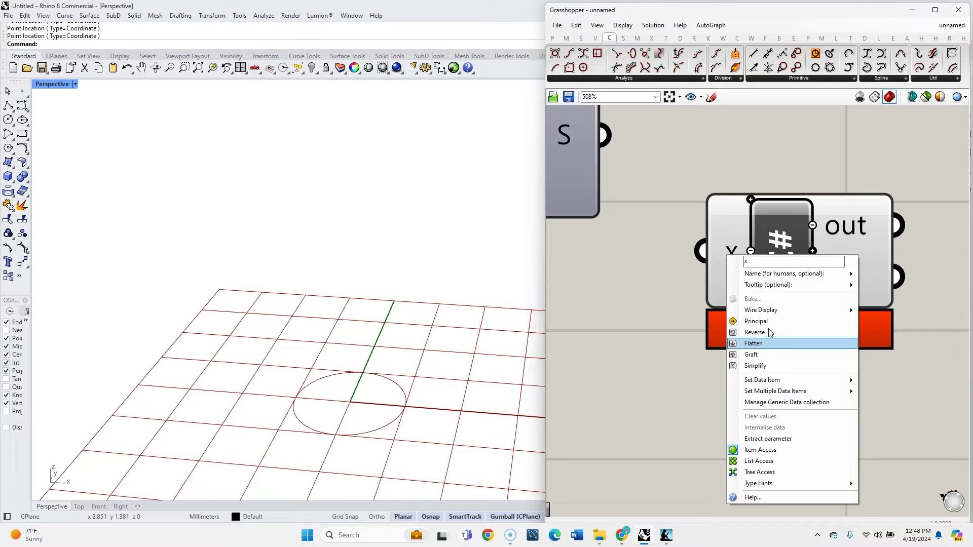
mouse_move(831, 483)
click(898, 218)
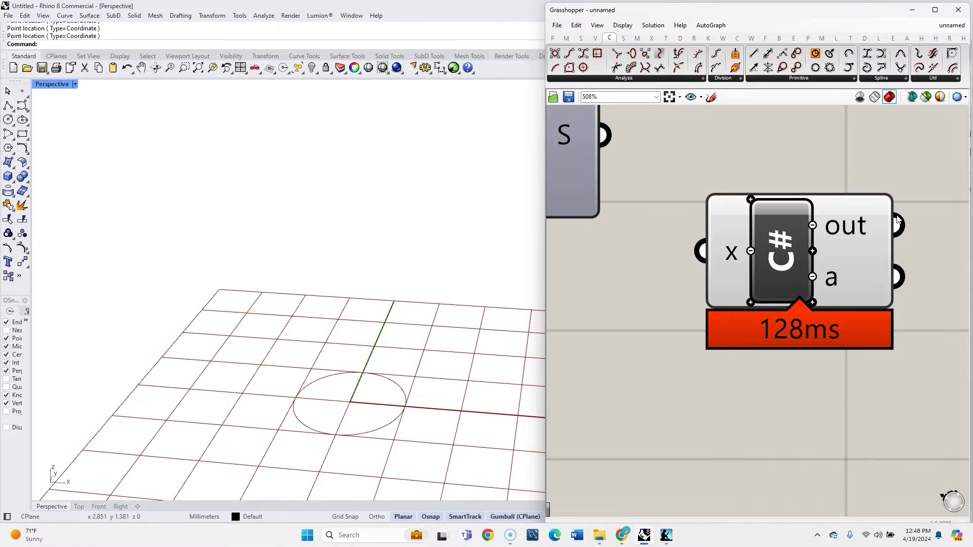
scroll(871, 290, down, 3)
drag(707, 194, 793, 277)
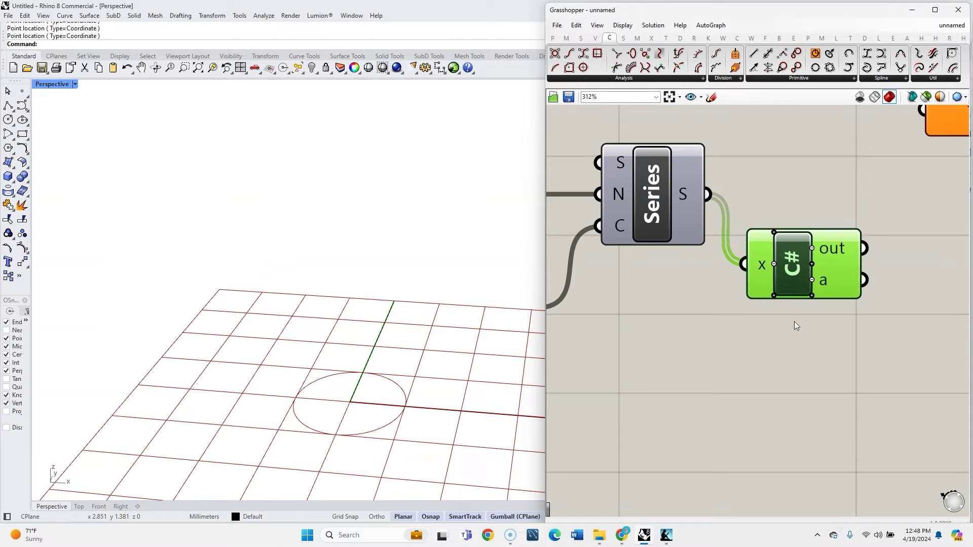
Step: Open the C# script and replace the placeholder comment with the line "double y = x;"
double_click(800, 269)
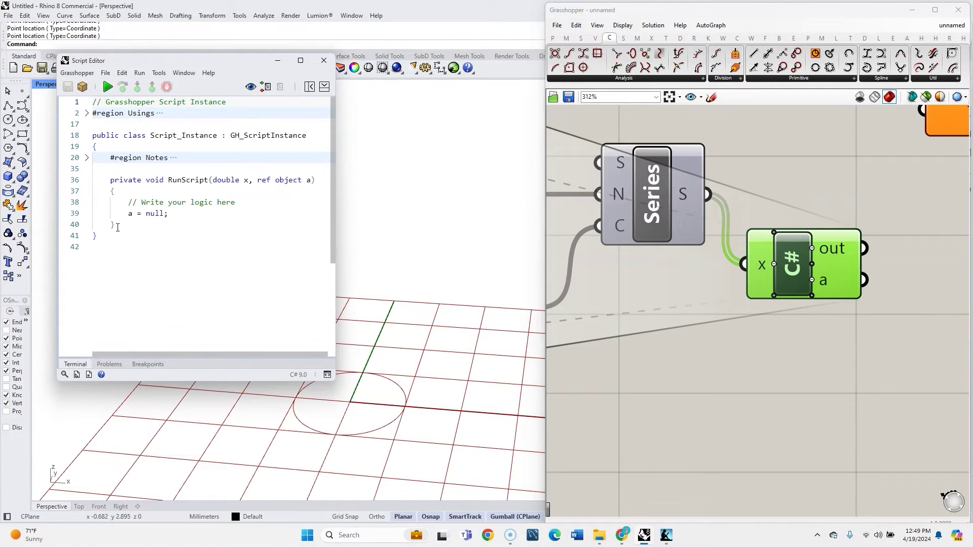
click(235, 202)
key(ctrl+shift+Left)
key(ctrl+shift+Left)
key(ctrl+shift+Left)
key(ctrl+shift+Left)
key(ctrl+shift+Left)
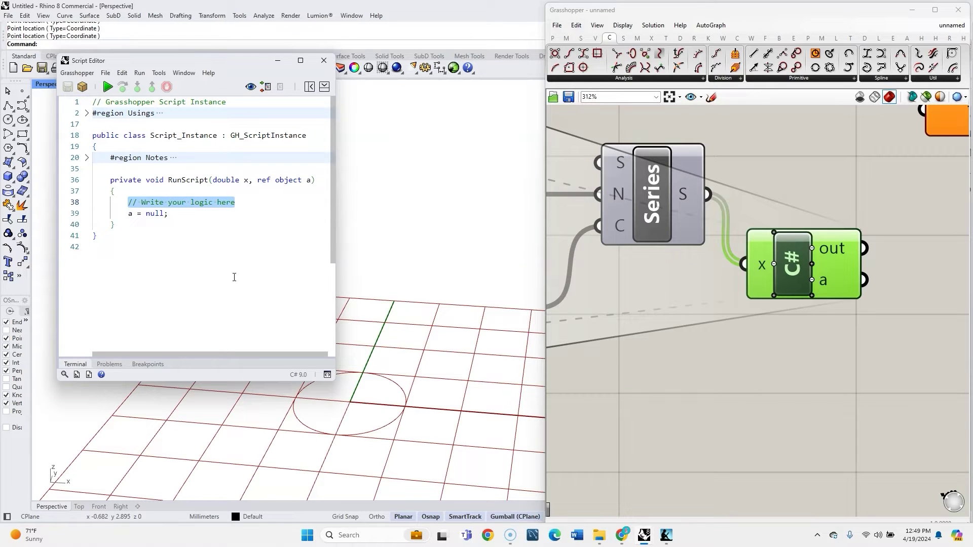
key(Delete)
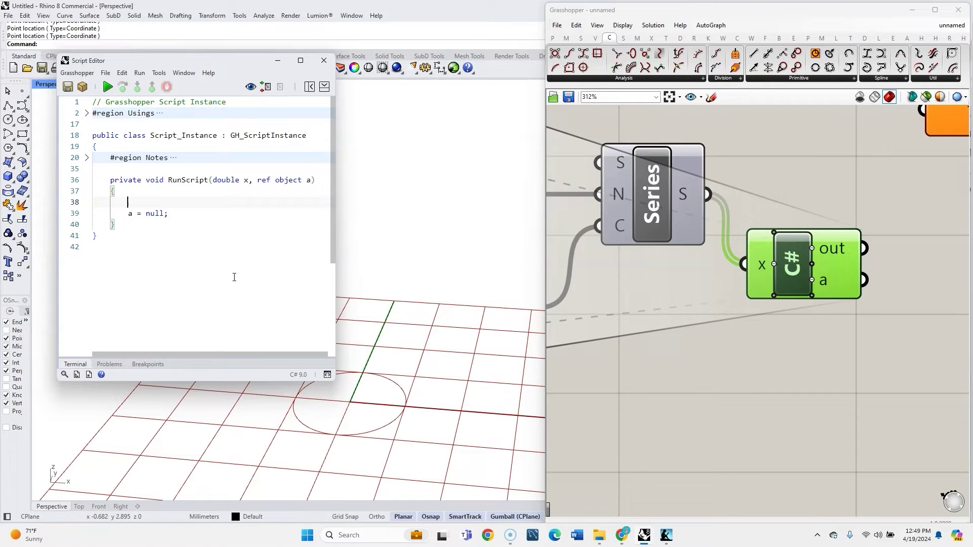
text(double y = x;)
click(248, 180)
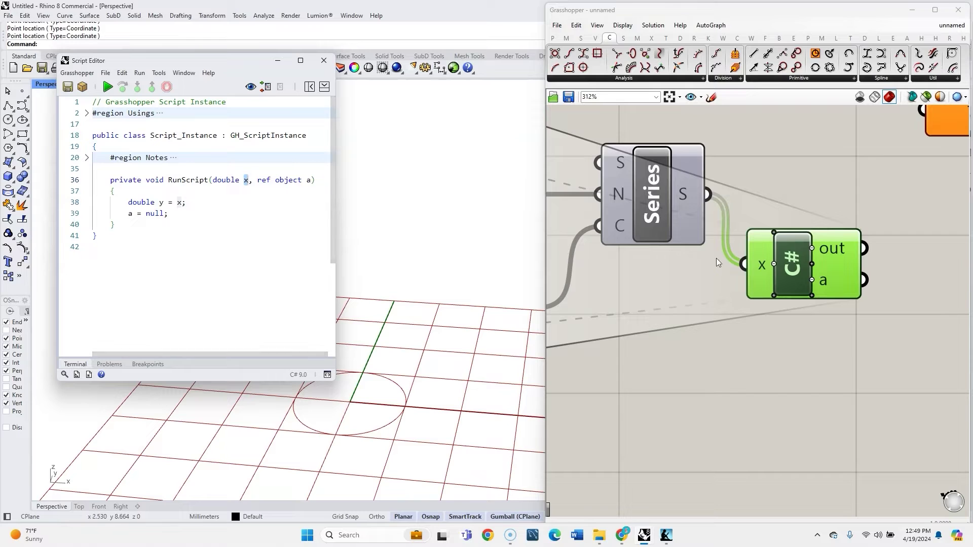
click(161, 202)
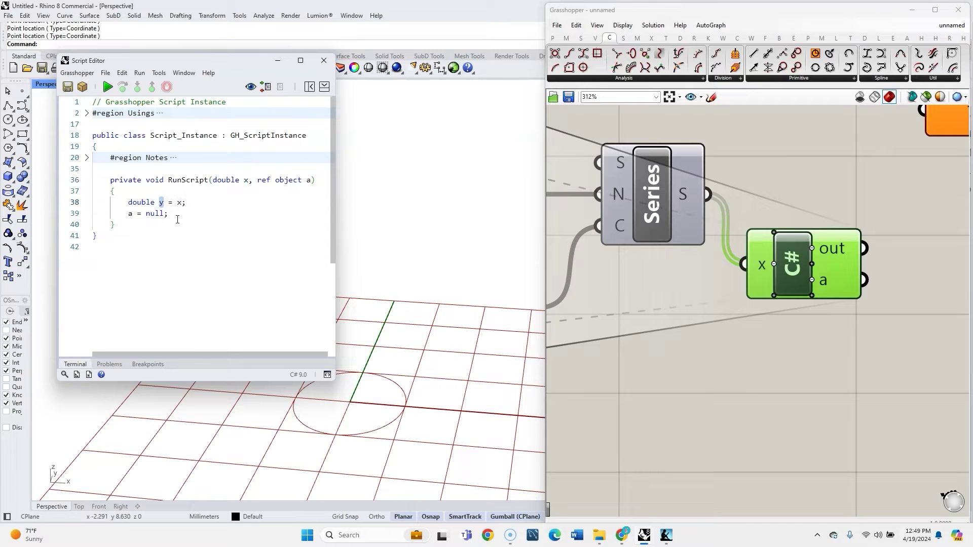
Step: Add the line "while (y > 1) y -= 1;" below the declaration of y
click(190, 203)
key(Return)
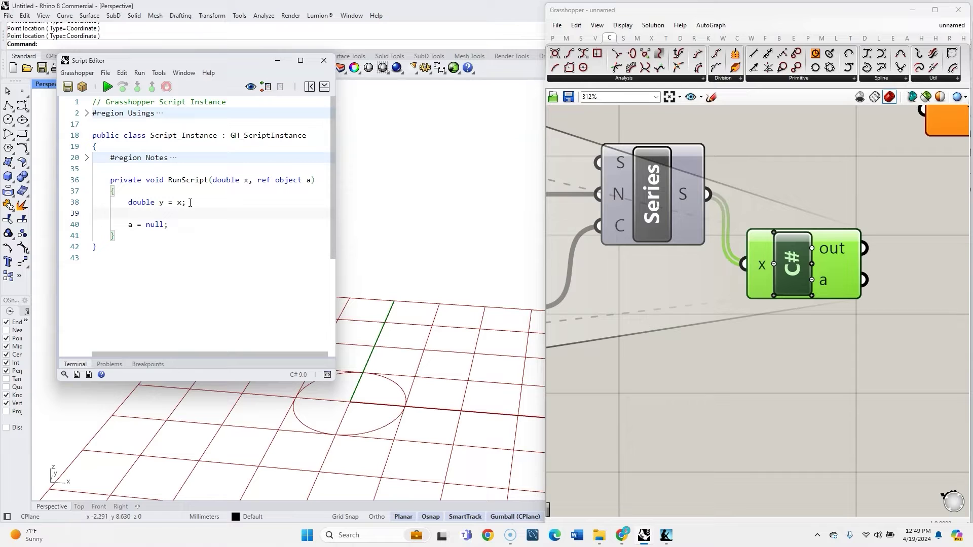
text(while (y > 1)
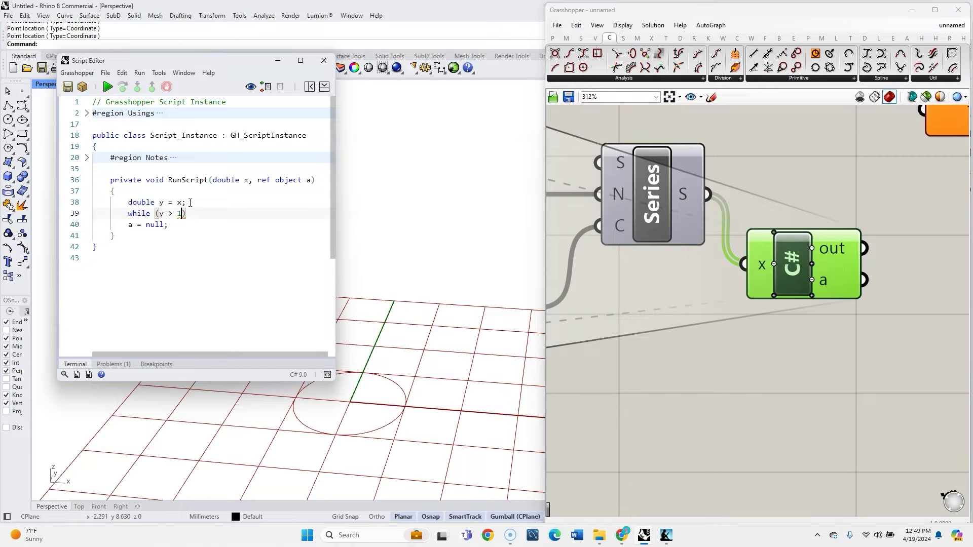
drag(186, 214, 127, 214)
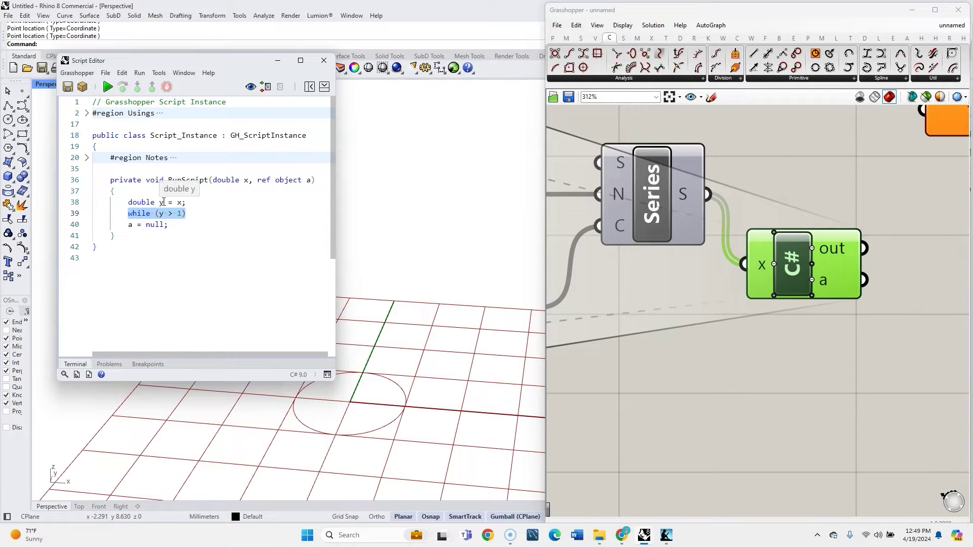
click(202, 215)
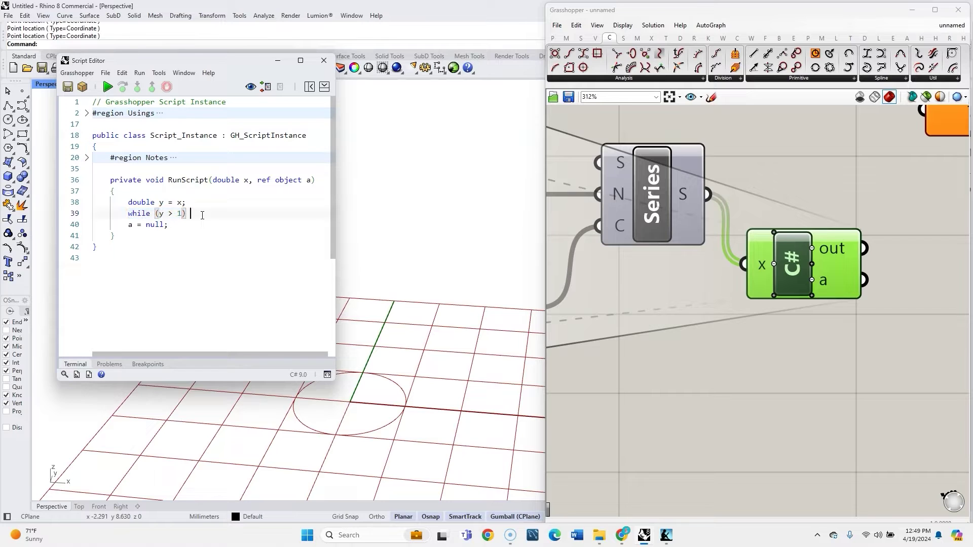
text(y -= 1;)
Step: Review the script's y variable together with the while loop's condition and decrement
click(176, 202)
drag(164, 203, 159, 204)
key(Down)
key(Down)
drag(160, 213, 177, 214)
click(185, 217)
drag(166, 213, 191, 214)
click(194, 214)
double_click(215, 213)
click(160, 215)
click(182, 214)
Step: Change the output assignment to "a = y;" and close the script editor, saving the changes
double_click(158, 224)
text(y)
drag(129, 213, 223, 214)
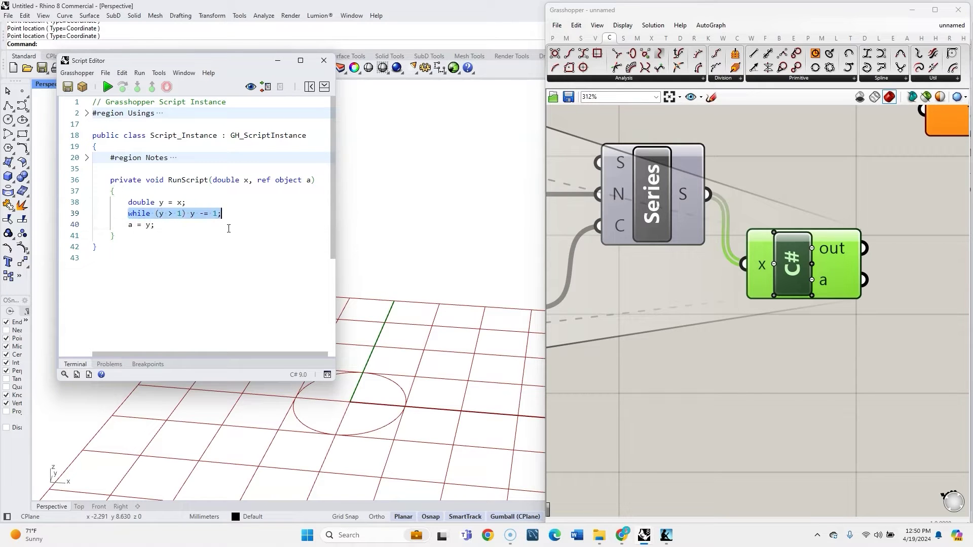
drag(157, 225, 128, 225)
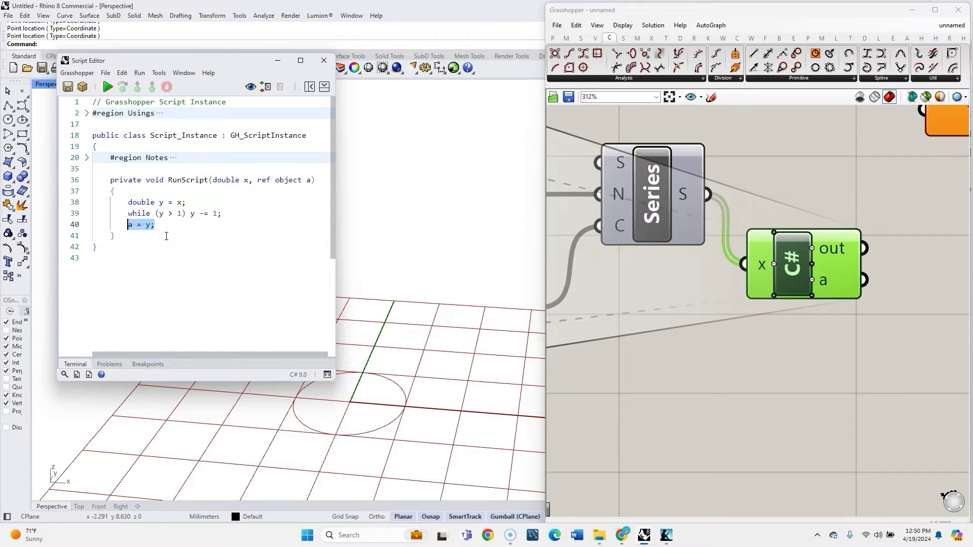
click(167, 236)
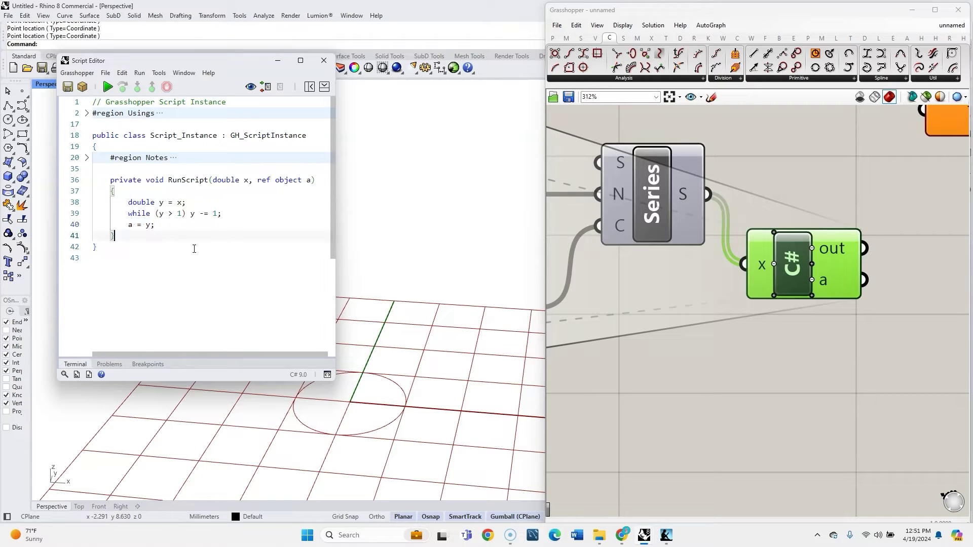
click(324, 62)
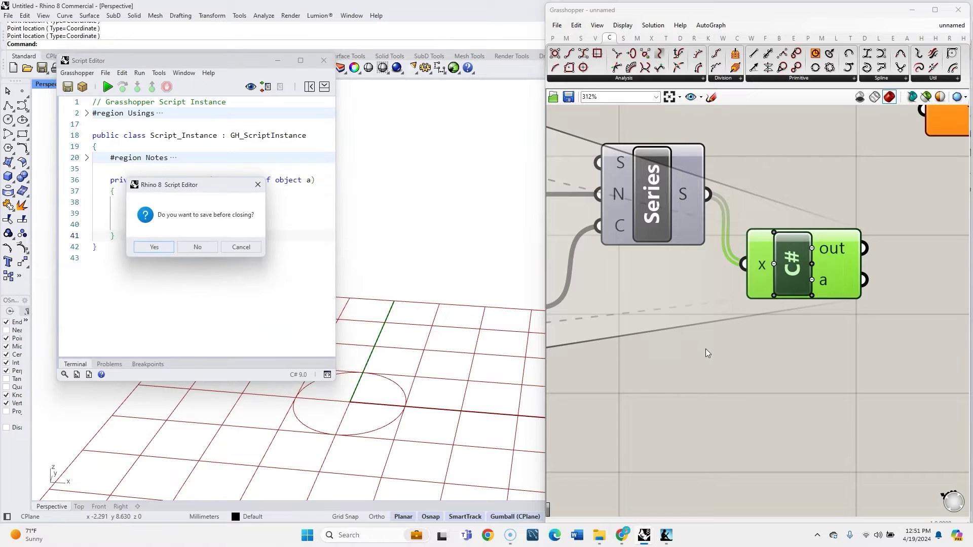
click(154, 247)
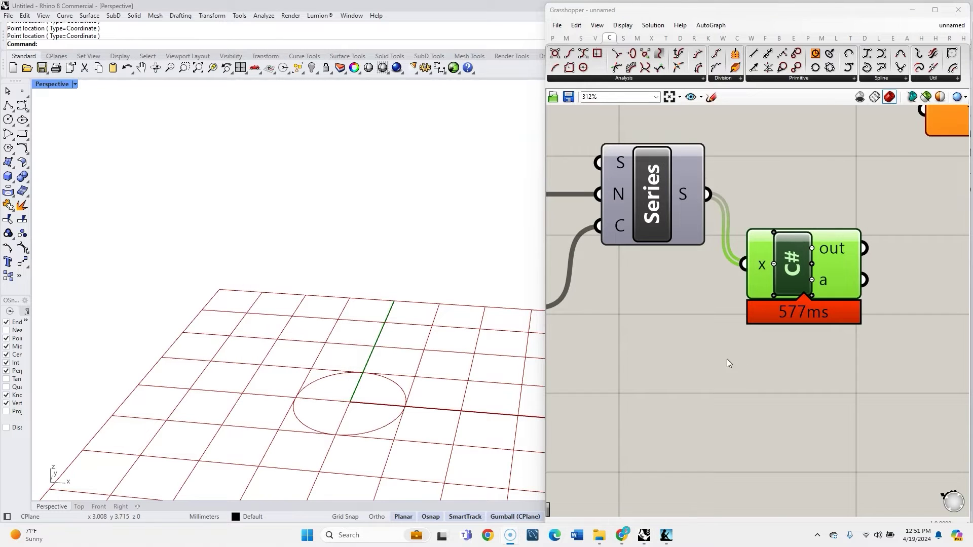
Step: Connect the C# component's a output to the t input of Evaluate Curve
scroll(726, 359, down, 1)
drag(769, 308, 821, 163)
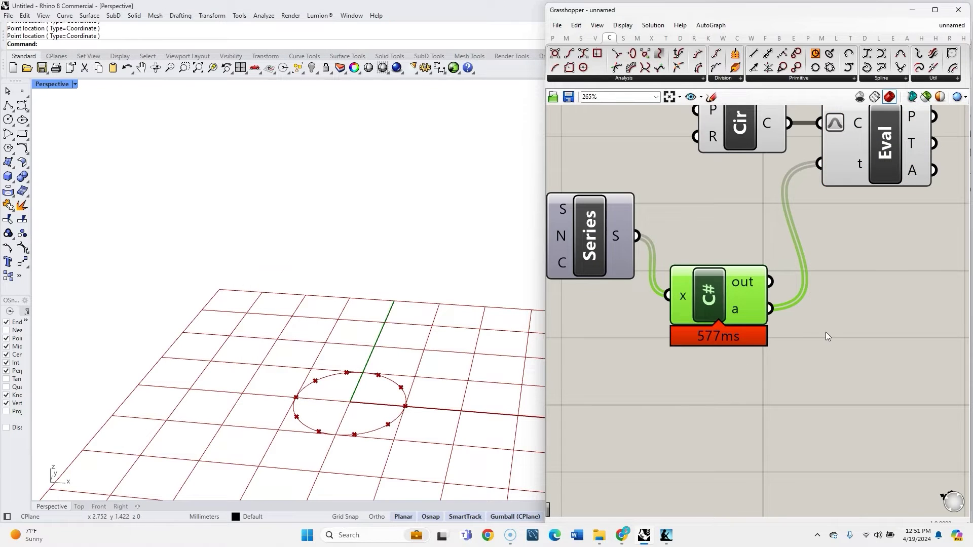
shift+right_drag(375, 431, 356, 416)
scroll(356, 416, up, 2)
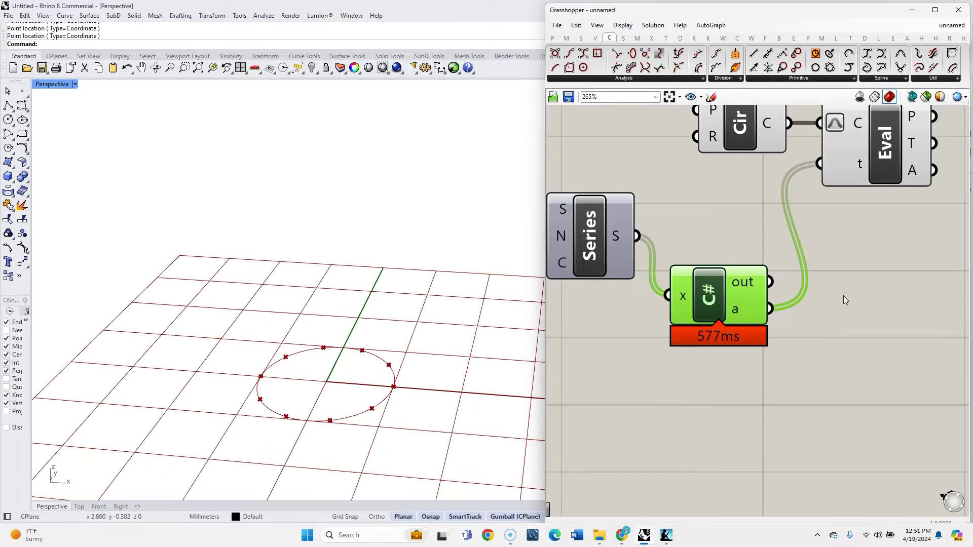
Step: Add a Deconstruct point component below Evaluate Curve and feed it from the evaluated points output (P)
double_click(799, 278)
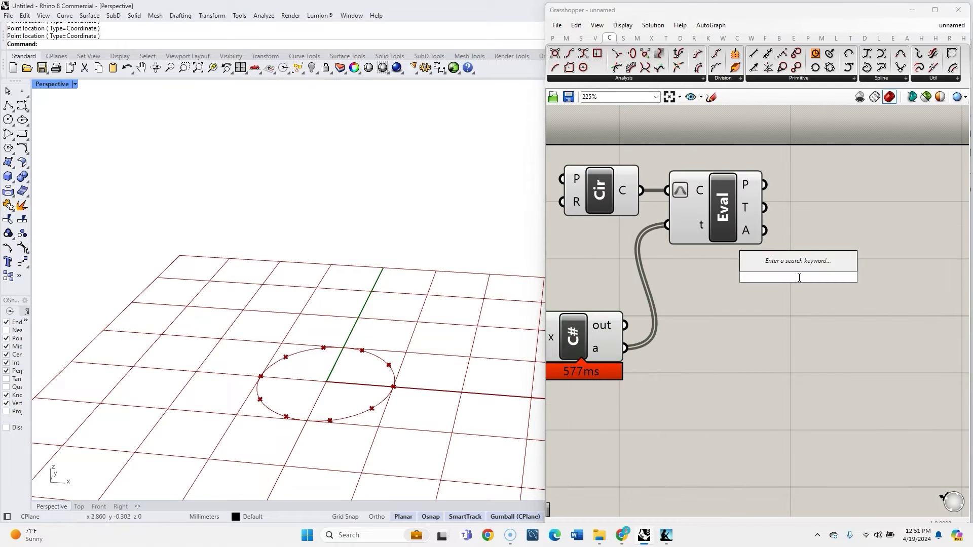
text(de)
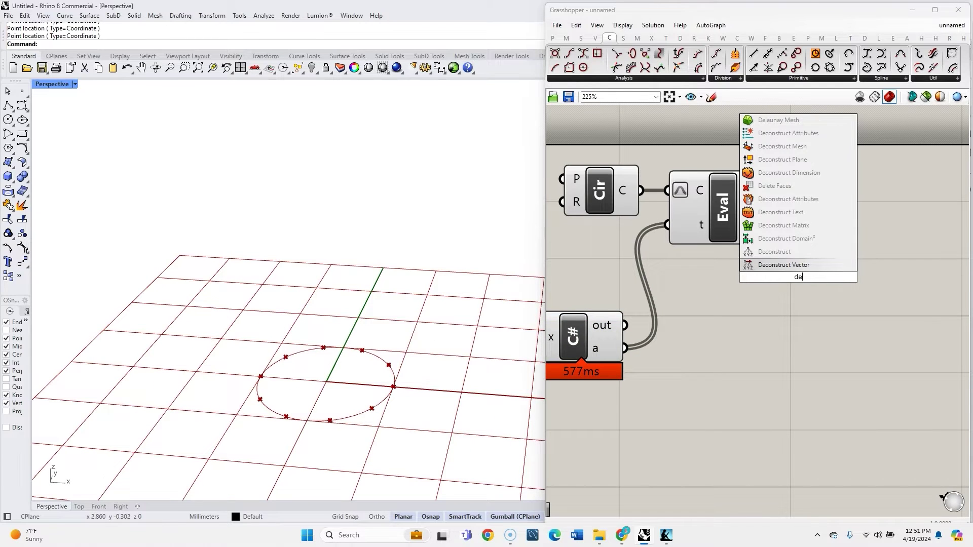
click(774, 251)
drag(825, 270, 831, 319)
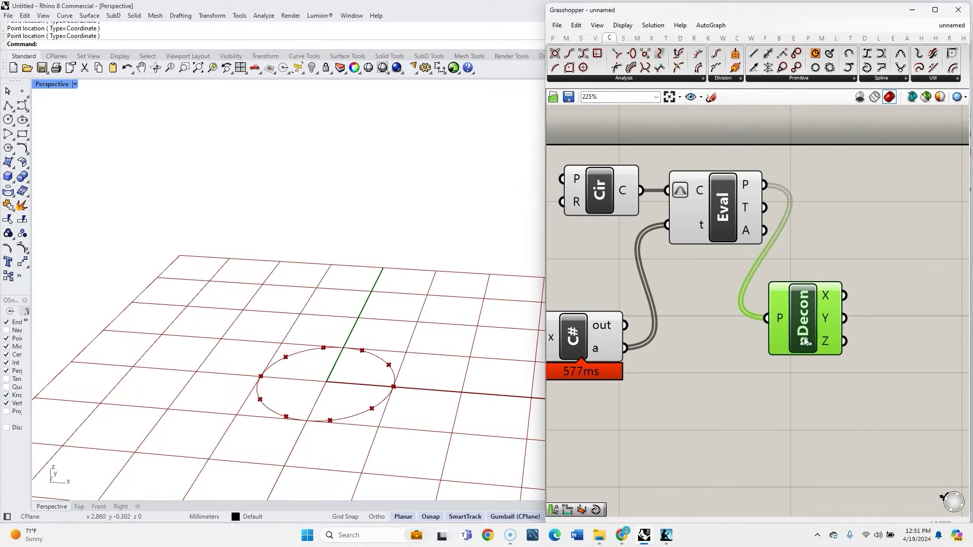
Step: Add a Construct Point component beside the deconstructed point and connect the X and Y outputs to its X and Y inputs
scroll(828, 326, down, 2)
scroll(828, 325, up, 1)
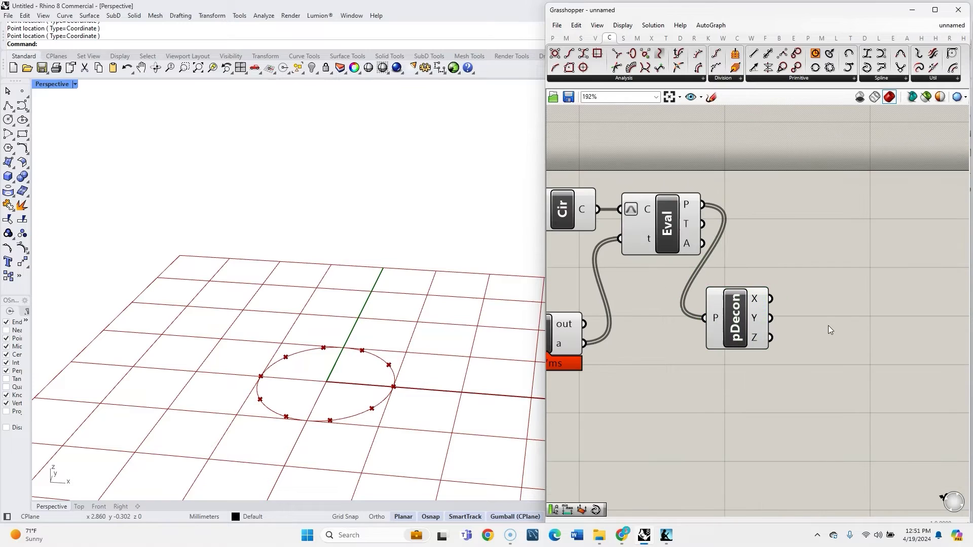
double_click(828, 325)
text(constu)
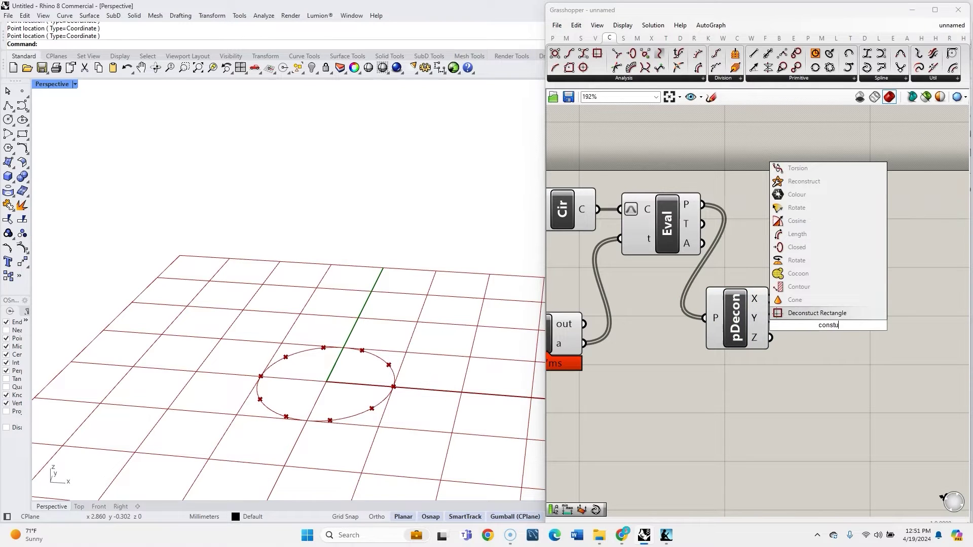
key(BackSpace)
text(ruct)
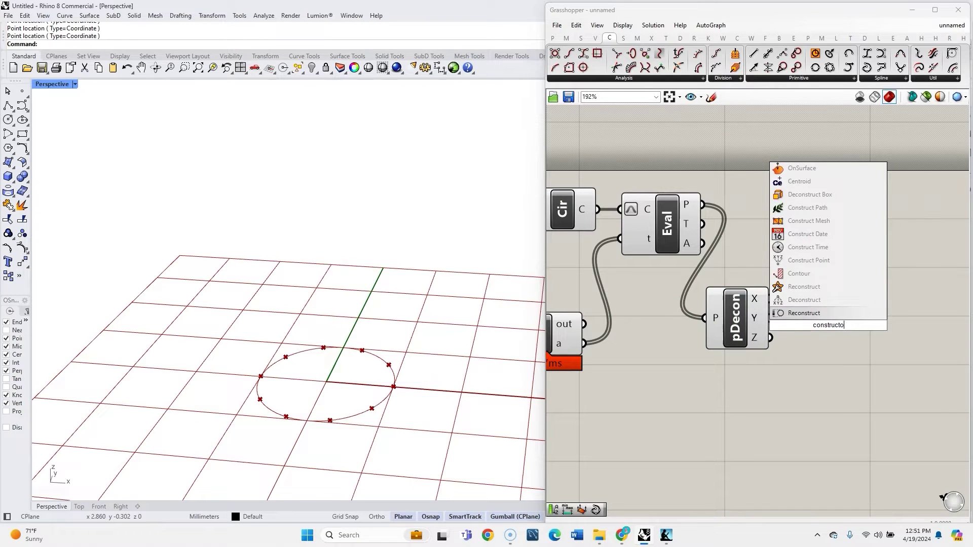
text( po)
click(820, 311)
drag(770, 301, 832, 314)
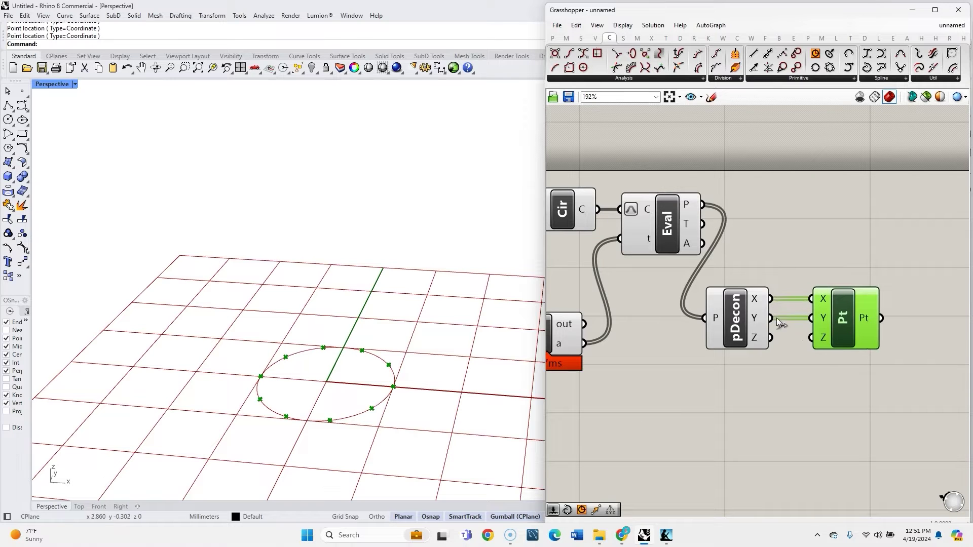
click(779, 381)
Step: Turn off the Circle component's preview and move the component higher on the canvas
scroll(823, 365, down, 3)
right_drag(643, 386, 663, 376)
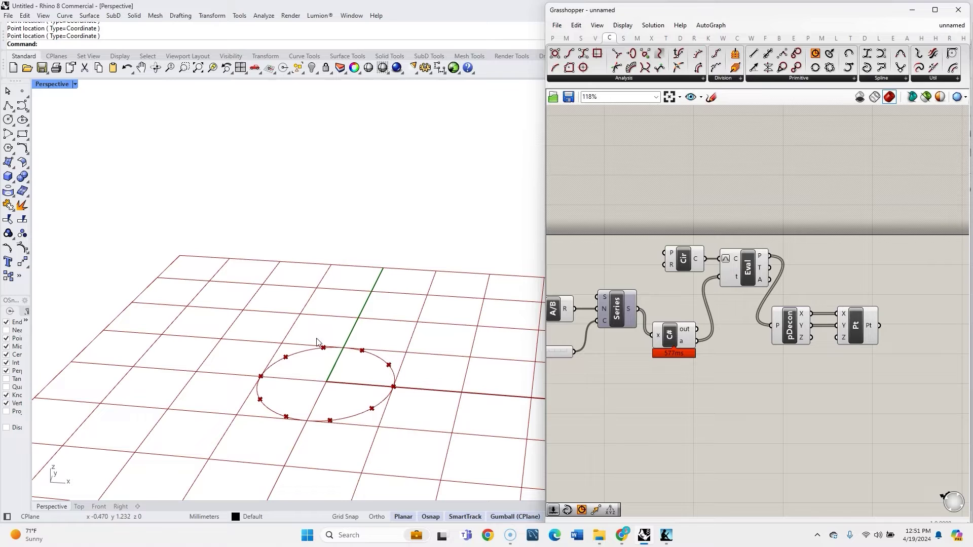
right_drag(551, 360, 634, 358)
scroll(633, 358, down, 1)
scroll(633, 358, up, 1)
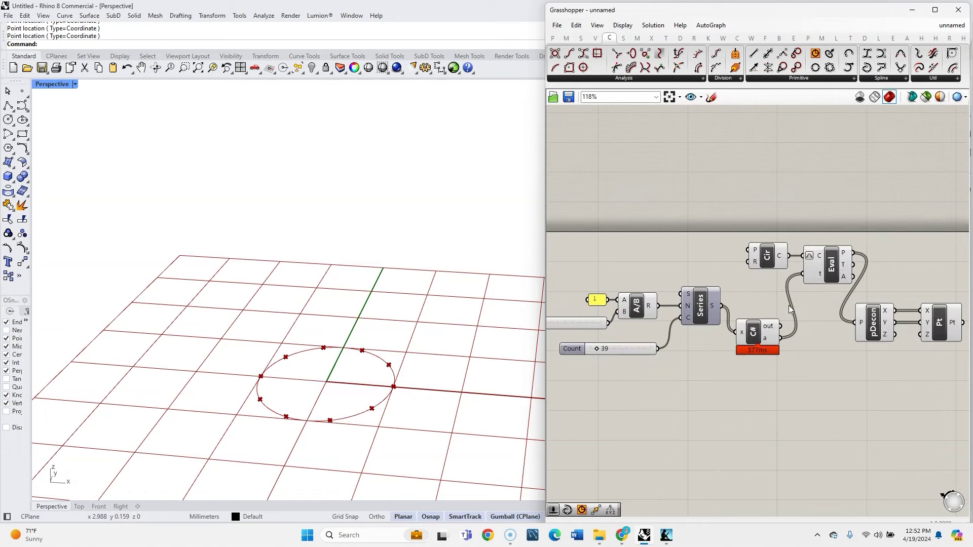
middle_click(772, 257)
click(807, 228)
drag(761, 267, 759, 233)
click(857, 189)
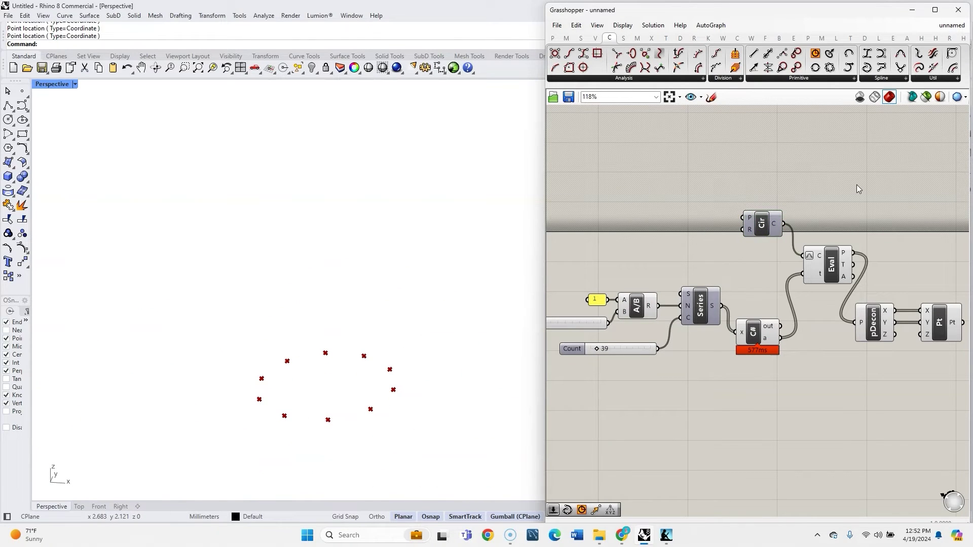
Step: Add a Multiplication component below the C# Script component
right_drag(736, 373, 759, 372)
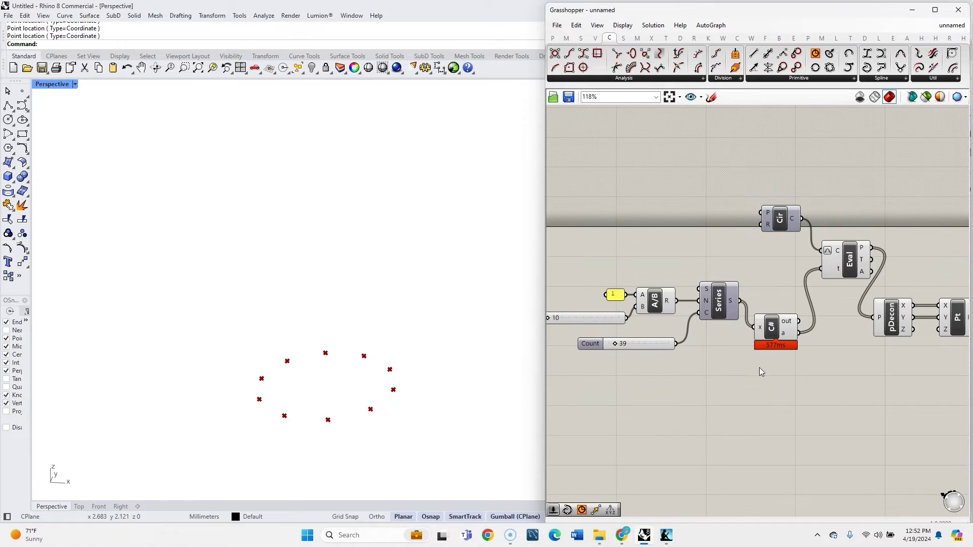
double_click(779, 385)
text(multi)
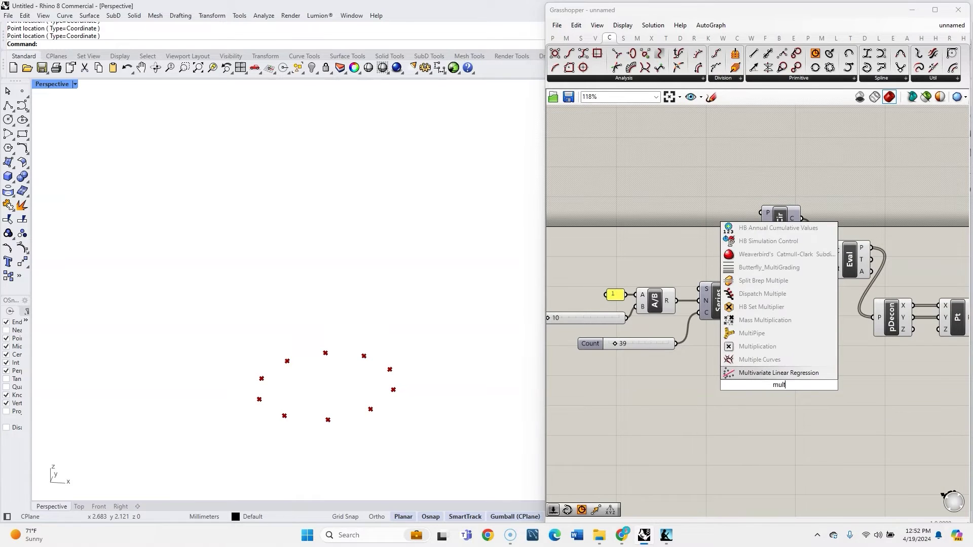
key(Return)
Step: Add a number slider ranging from 0.000 to 1 and connect it to the Multiplication's B input, aligning the two components
double_click(726, 421)
text(0.0)
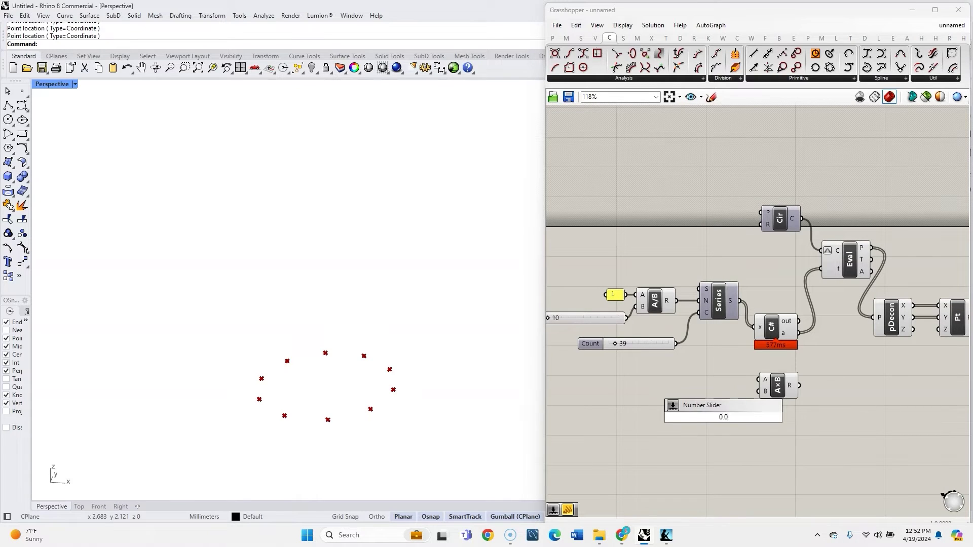
text(00<)
text(1)
key(Return)
drag(696, 419, 670, 403)
drag(747, 402, 759, 391)
drag(773, 387, 772, 398)
Step: Connect the Series output to the Multiplication's A input
mouse_move(730, 304)
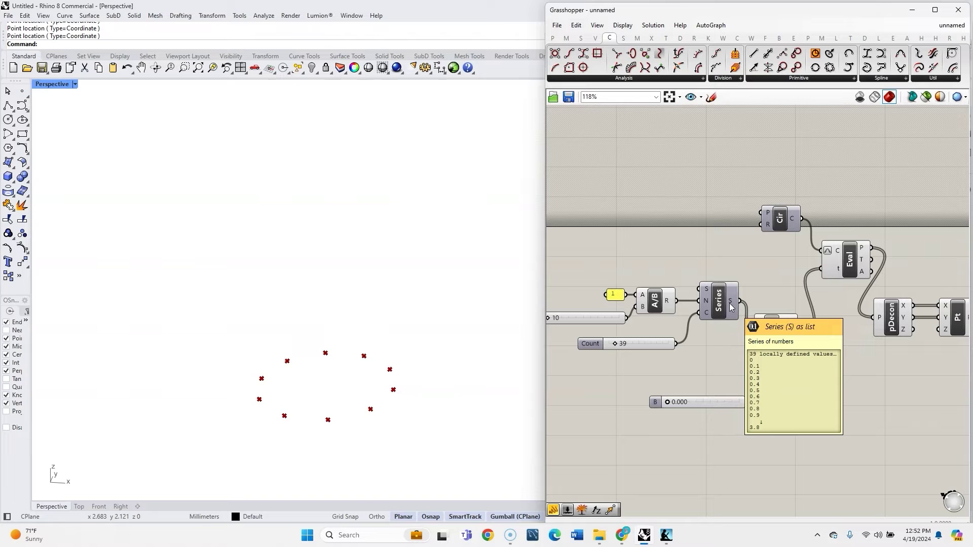
drag(740, 300, 758, 390)
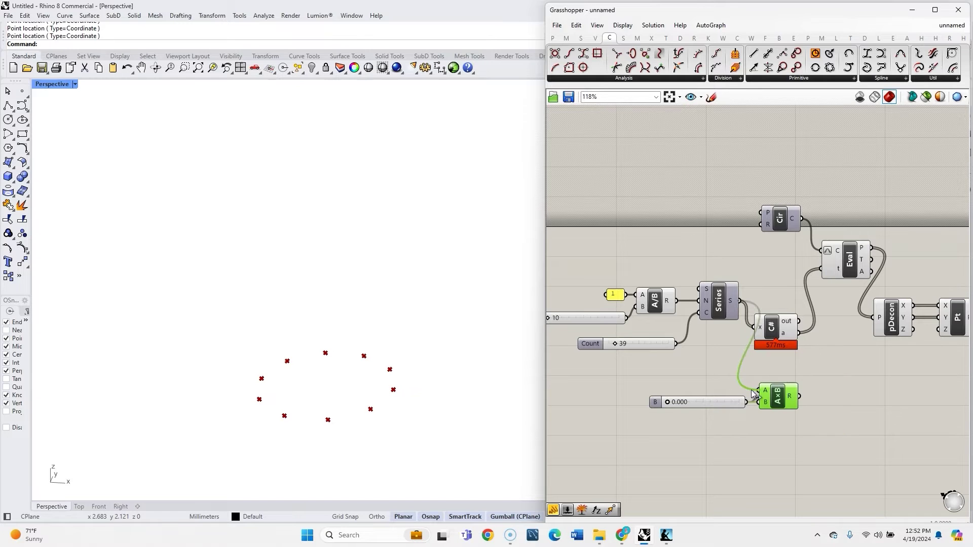
Step: Set the Multiplication's B slider to 0.567 and connect the multiplied result to the Construct Point's Z input
drag(668, 403, 675, 403)
click(682, 372)
scroll(682, 373, down, 3)
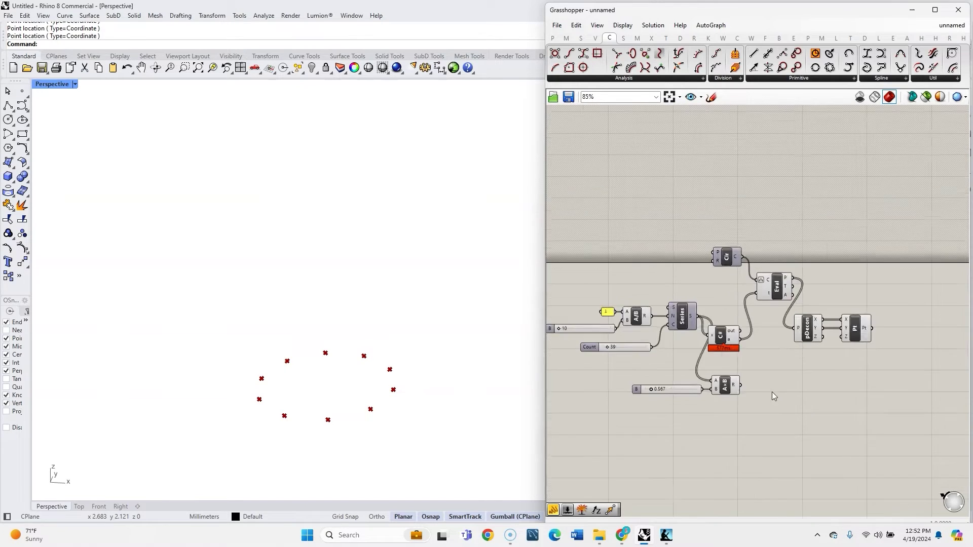
scroll(771, 391, up, 3)
drag(731, 392, 876, 329)
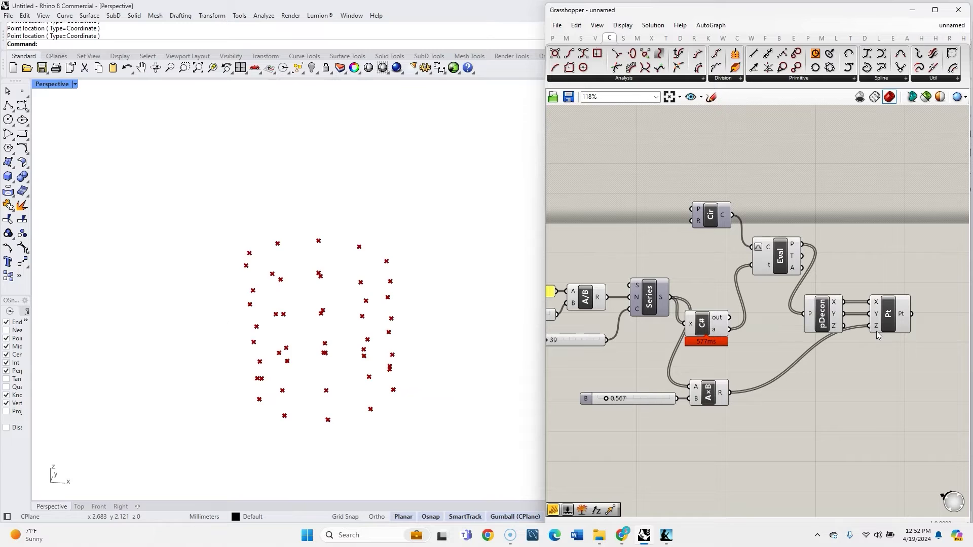
Step: Turn off the preview of the components that generate the points, including Evaluate Curve, Deconstruct and Construct Point
scroll(875, 370, down, 2)
right_drag(876, 370, 795, 393)
drag(800, 395, 647, 265)
key(space)
Step: Add an Interpolate curve component and connect the Construct Point output to its V input
double_click(850, 326)
text(int)
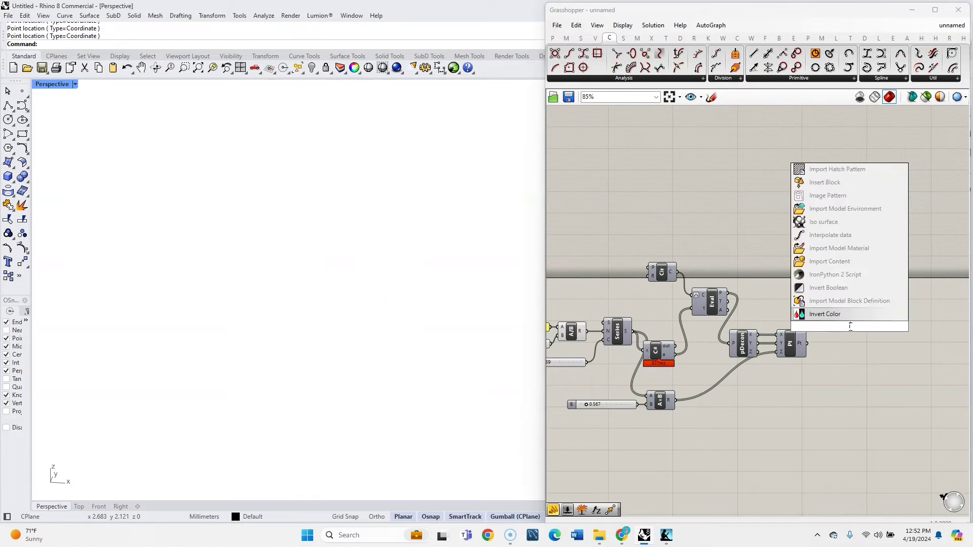
text(er)
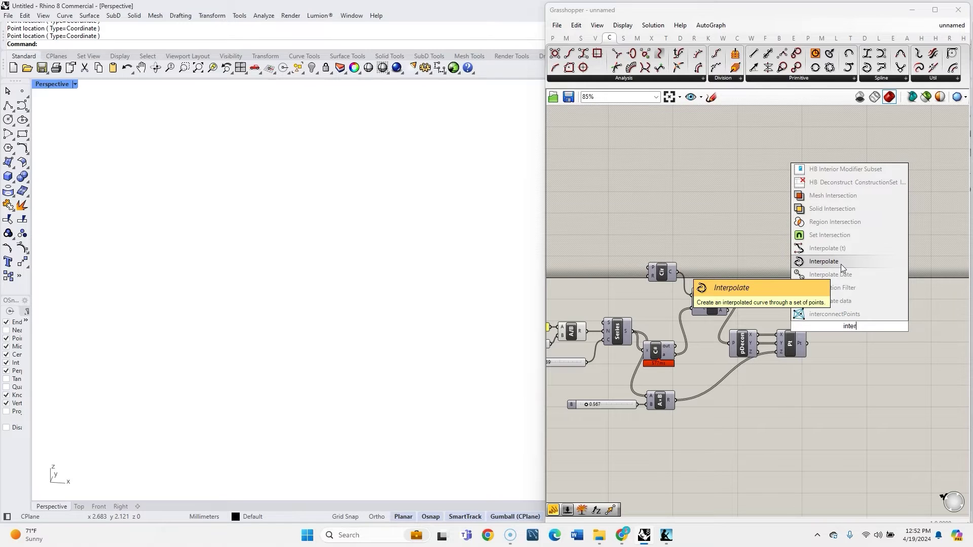
click(840, 264)
scroll(817, 324, up, 3)
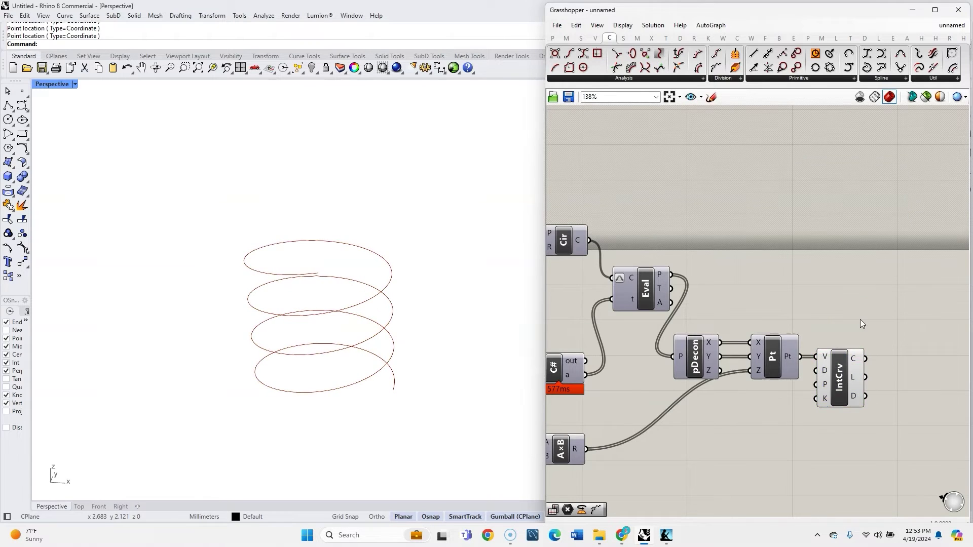
scroll(859, 319, down, 3)
right_drag(380, 373, 488, 358)
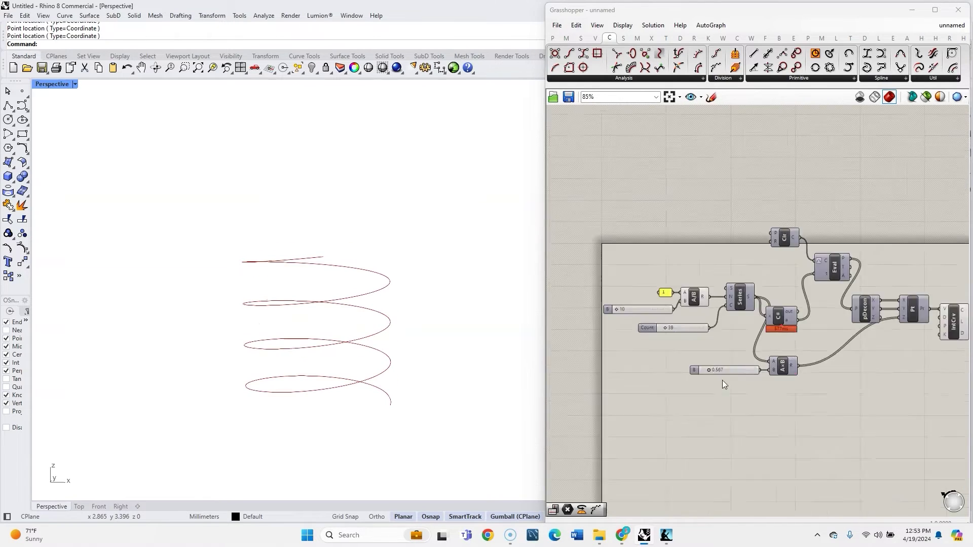
Step: Raise the Multiplication's B slider to 2.998 to stretch the spiral vertically
scroll(730, 380, up, 3)
click(695, 360)
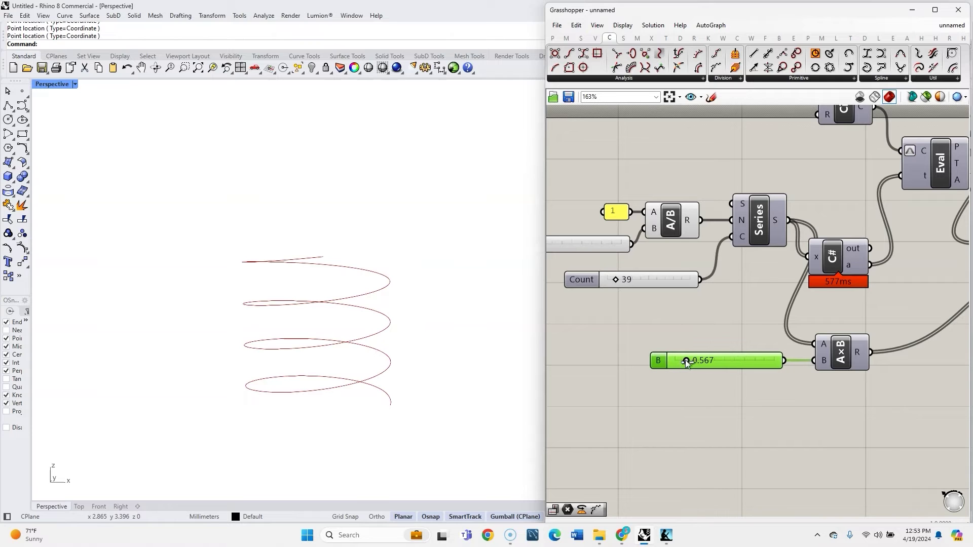
drag(687, 362, 735, 361)
scroll(732, 400, down, 2)
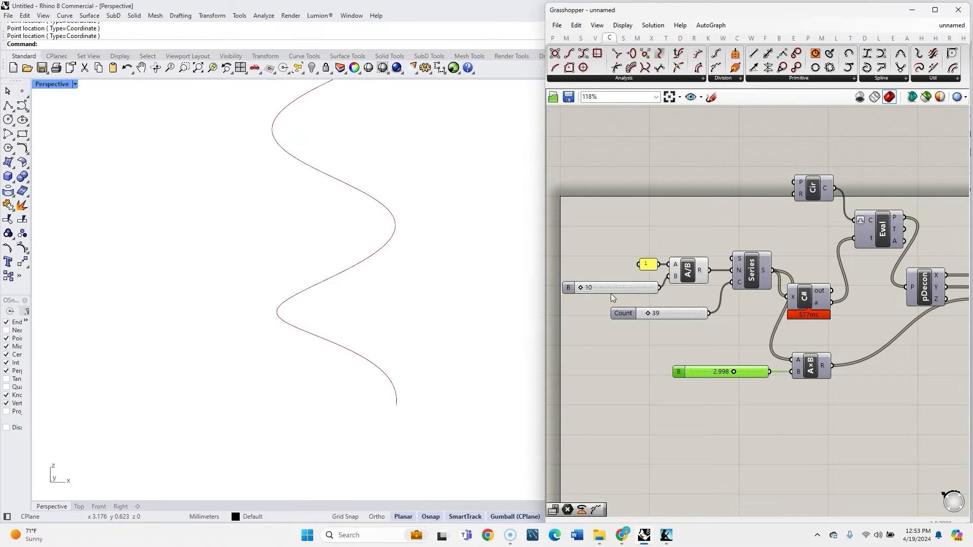
Step: Set the slider feeding the Division's B input to 25
scroll(581, 296, up, 3)
drag(572, 286, 579, 287)
scroll(331, 346, down, 6)
right_drag(360, 316, 331, 309)
scroll(659, 357, down, 5)
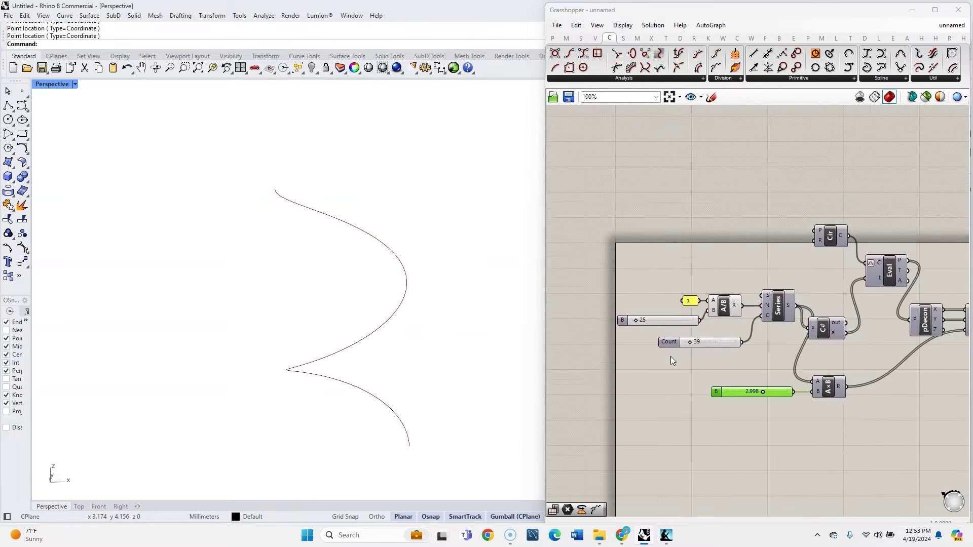
Step: Add a Rotate component and a Pi component next to the Interpolate component
scroll(892, 365, up, 3)
double_click(853, 340)
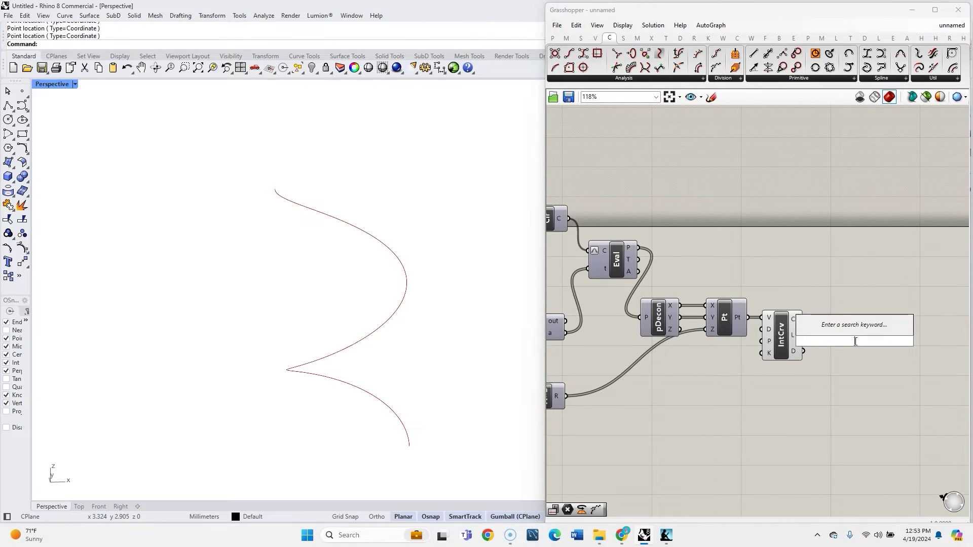
text(rotat)
click(847, 320)
double_click(810, 374)
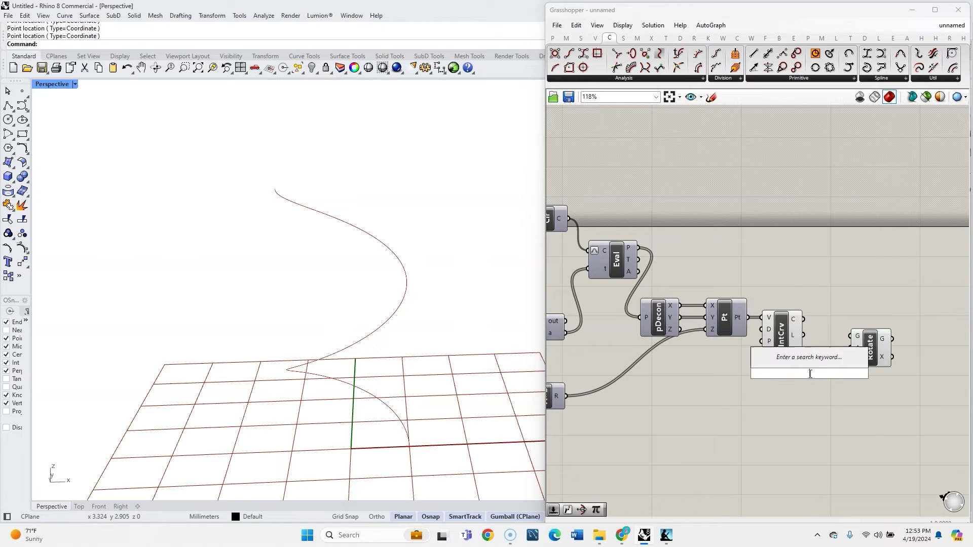
text(pi)
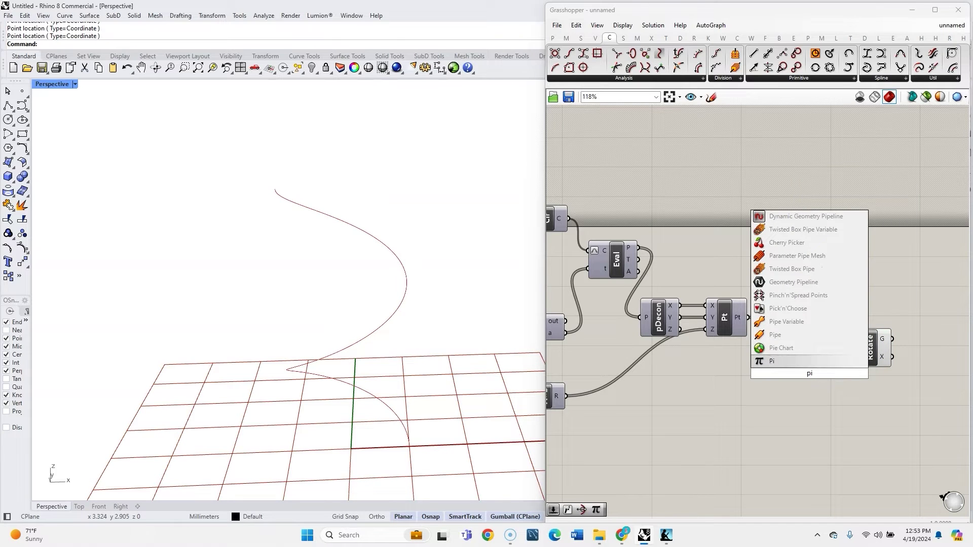
click(786, 361)
Step: Position Pi and Rotate, connecting the interpolated curve to Rotate's G input and Pi to its A input
drag(817, 370, 813, 286)
drag(870, 350, 870, 328)
drag(803, 320, 850, 324)
drag(868, 326, 861, 332)
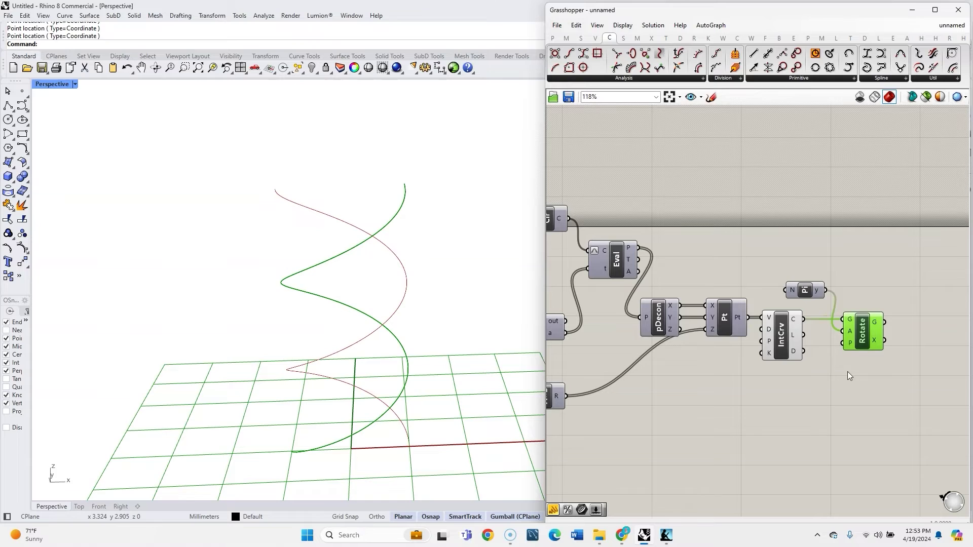
Step: Turn off the preview of the Interpolate, Pi and Rotate components
drag(864, 368, 785, 291)
middle_click(786, 327)
click(818, 296)
Step: Add a Merge component after the Rotate component
double_click(943, 383)
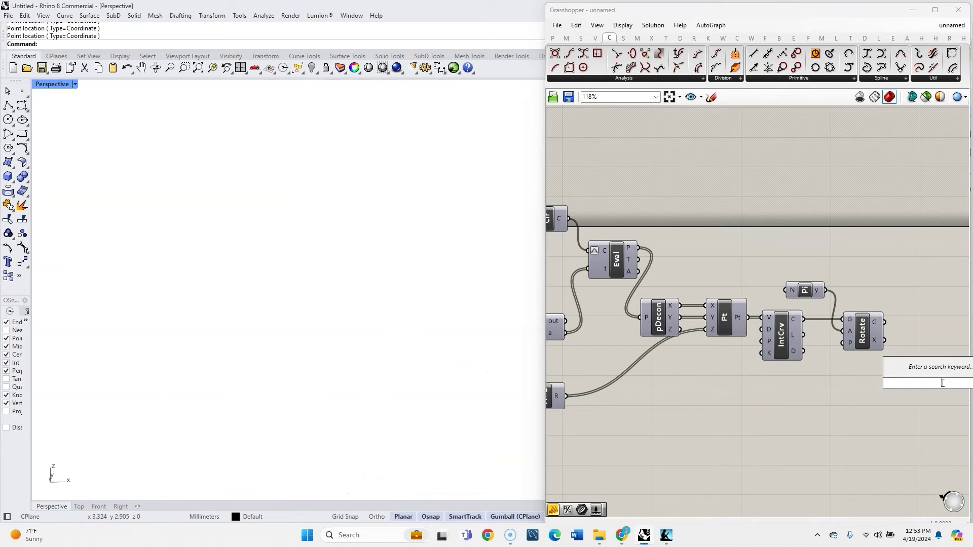
text(merg)
click(919, 364)
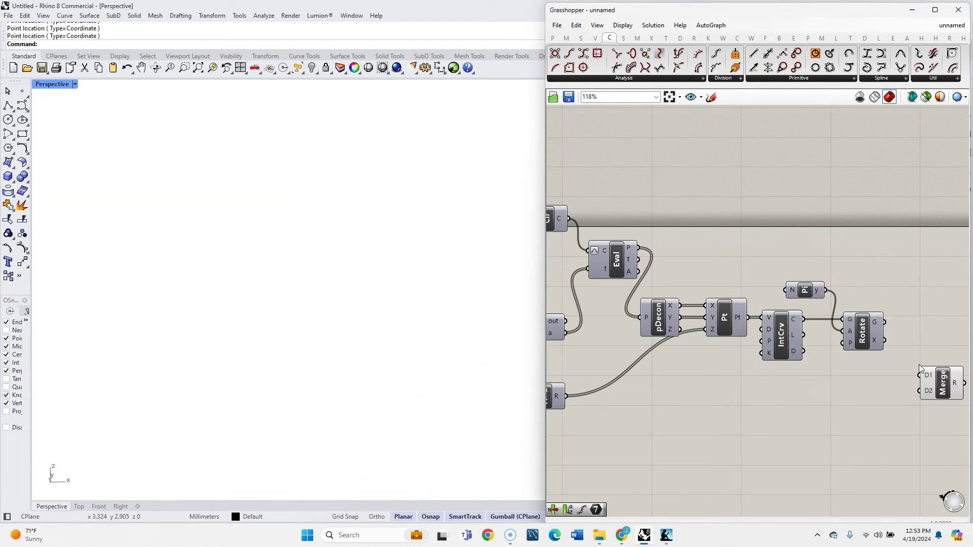
right_drag(906, 376, 817, 340)
Step: Connect Rotate's geometry output to Merge's D1 input and the original interpolated curve to D2
scroll(818, 340, up, 3)
drag(782, 253, 837, 338)
drag(651, 249, 873, 290)
scroll(874, 285, up, 4)
click(848, 297)
click(732, 325)
scroll(725, 322, down, 3)
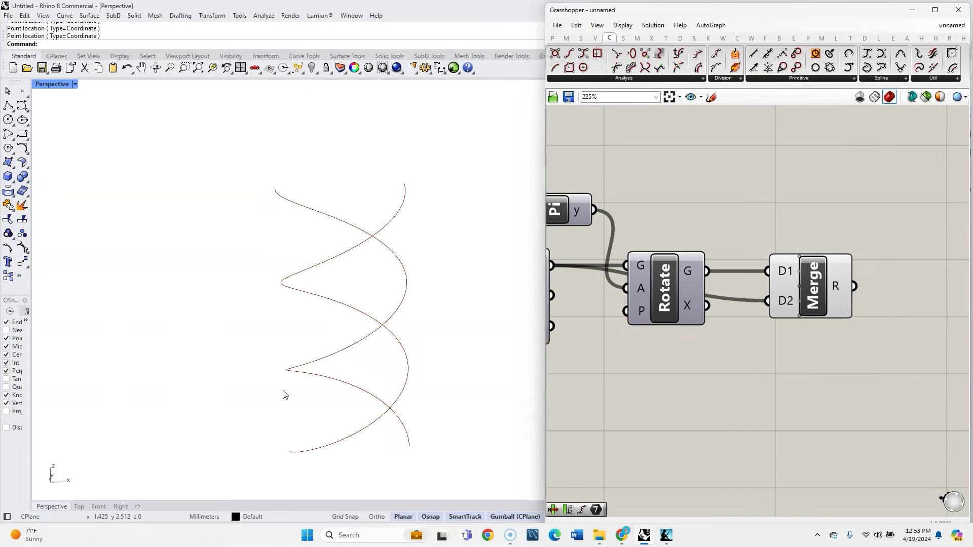
scroll(710, 386, down, 3)
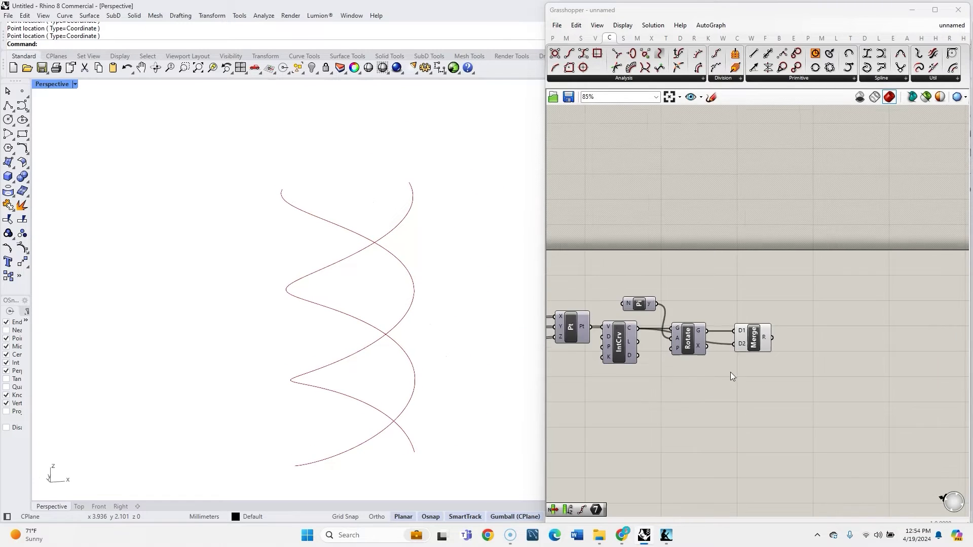
Step: Add a Divide Curve component and connect the Merge result to its C input
double_click(807, 343)
text(divide c)
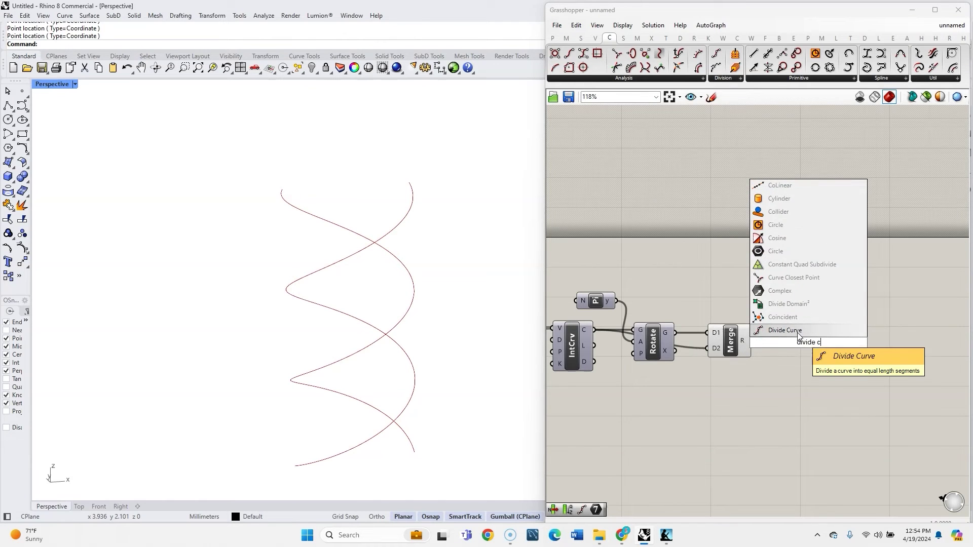
key(Return)
drag(806, 338, 789, 349)
click(730, 348)
click(768, 398)
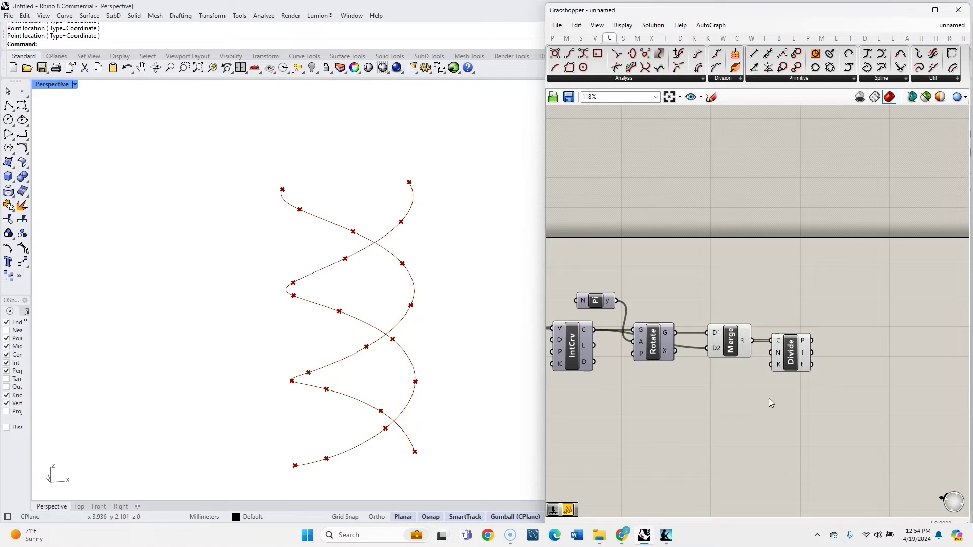
Step: Add a number slider set to 10 with a maximum of 100 and connect it to Divide Curve's N input
double_click(734, 391)
text(10)
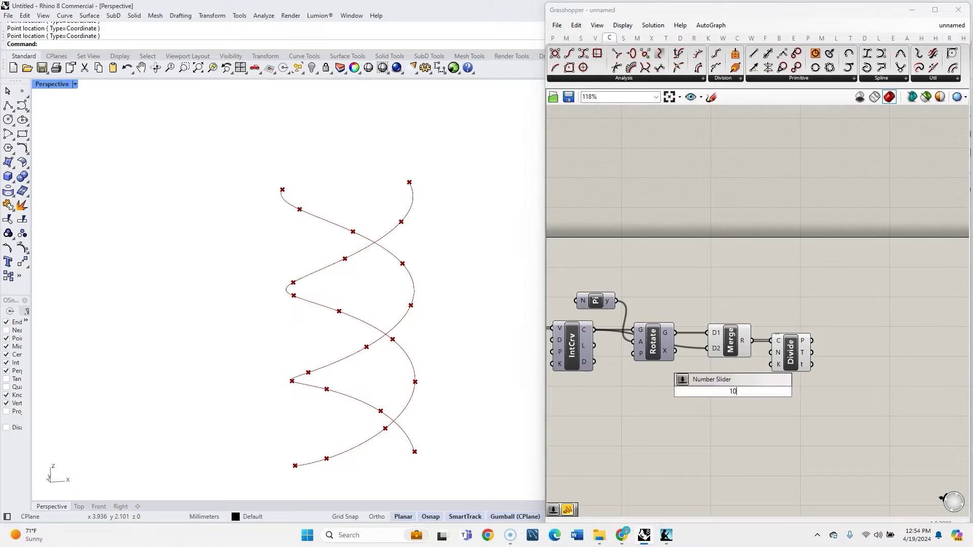
text(<100)
key(Return)
drag(704, 392, 666, 395)
drag(744, 395, 766, 358)
Step: Add an Explode Tree component and connect Divide Curve's points output to it
double_click(852, 350)
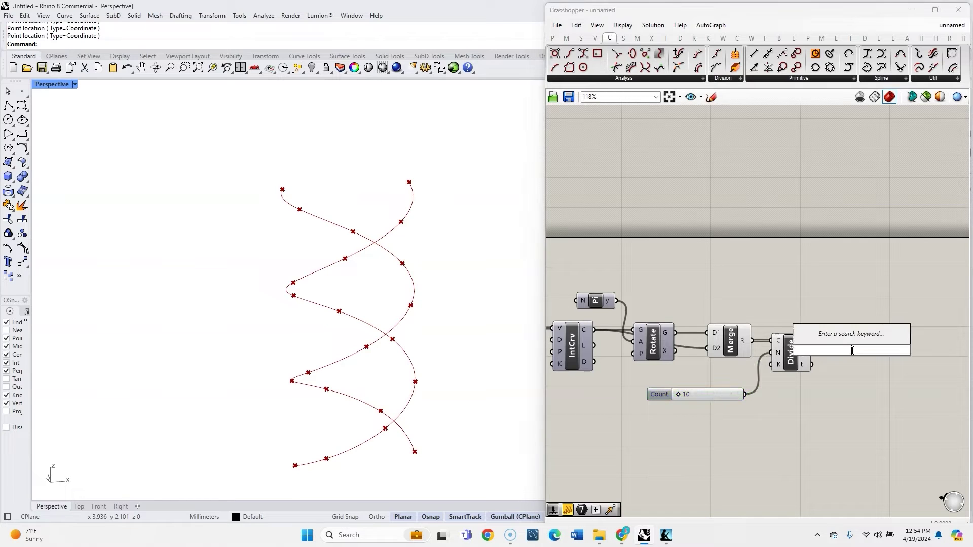
text(bang)
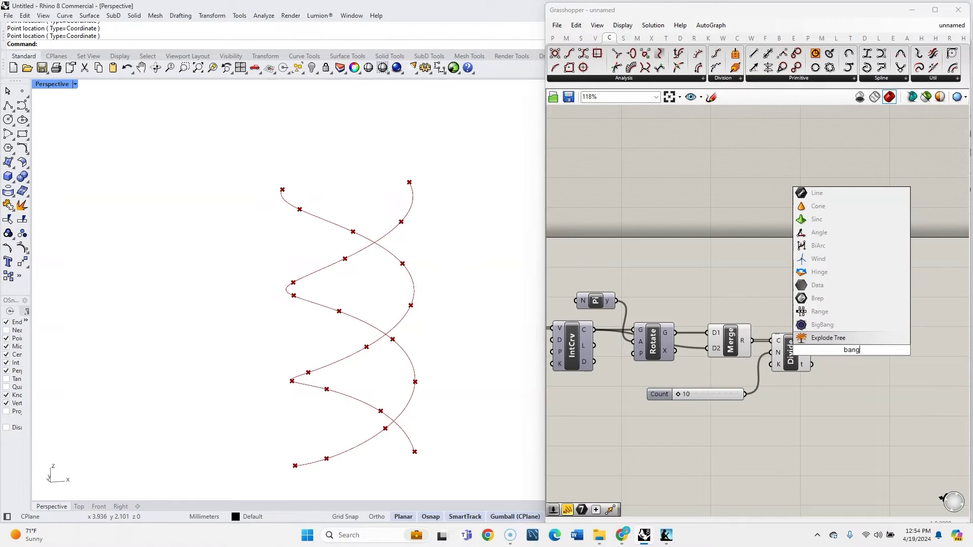
click(844, 338)
scroll(823, 349, up, 2)
drag(808, 337, 849, 344)
Step: Turn off the Divide Curve preview and match the Explode Tree outputs to the {0;0;0} and {0;0;1} branches
drag(777, 433, 722, 374)
right_drag(834, 289, 715, 291)
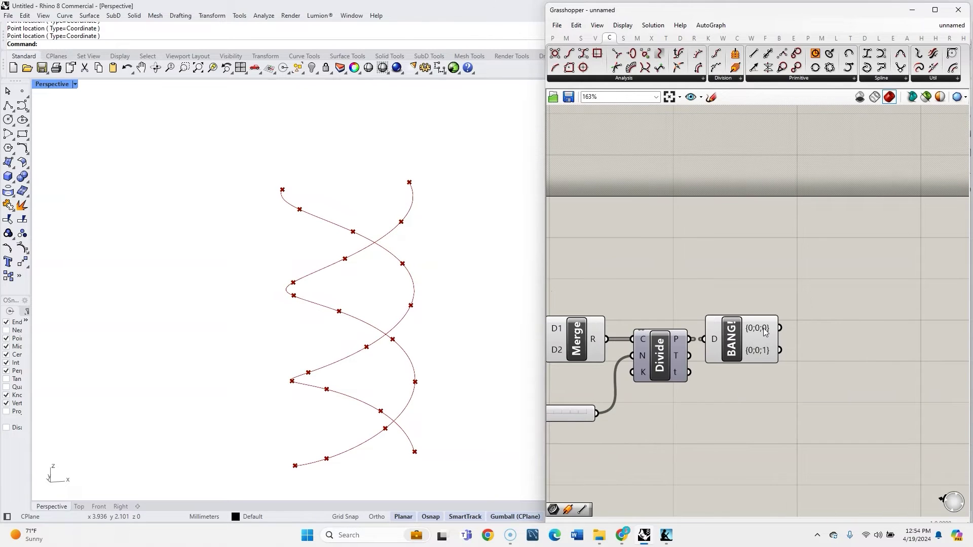
mouse_move(765, 331)
mouse_move(676, 343)
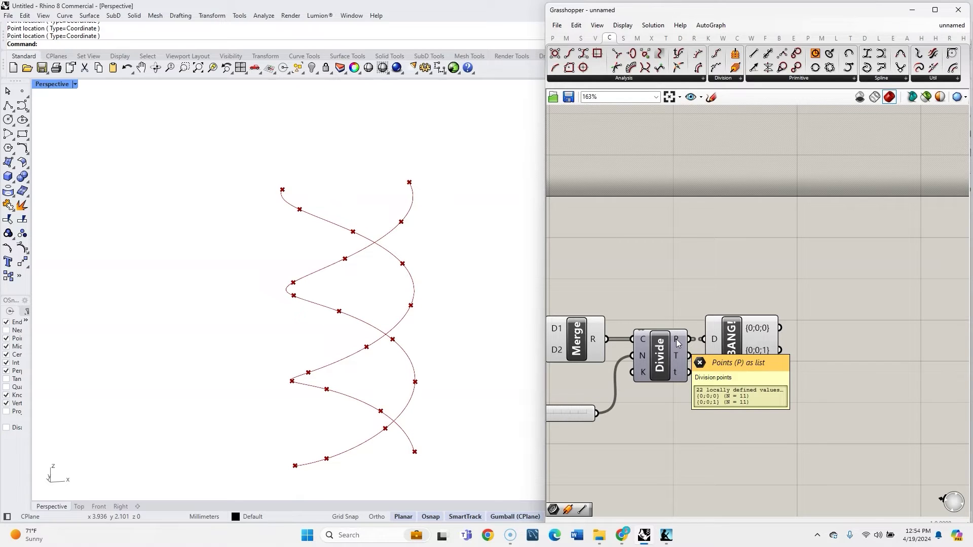
click(750, 337)
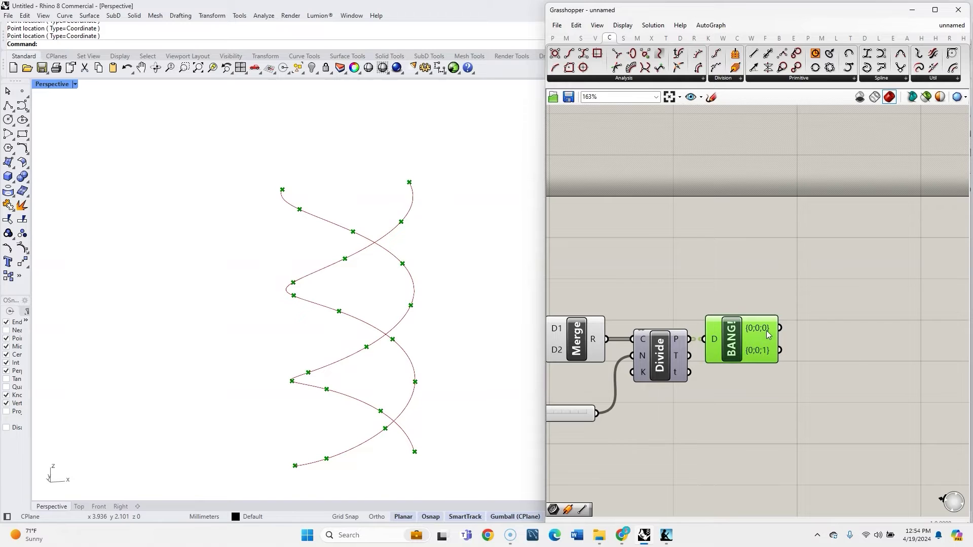
Step: Add a Line component and connect Explode Tree's {0;0;0} output to A and {0;0;1} to B
double_click(832, 334)
text(line)
key(Return)
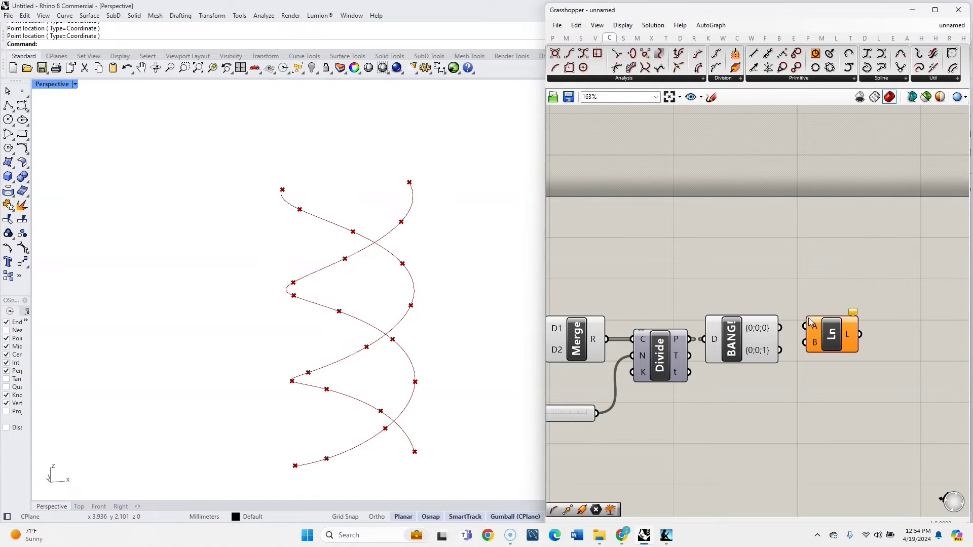
drag(781, 328, 804, 326)
drag(780, 350, 827, 348)
click(819, 390)
right_drag(390, 363, 346, 376)
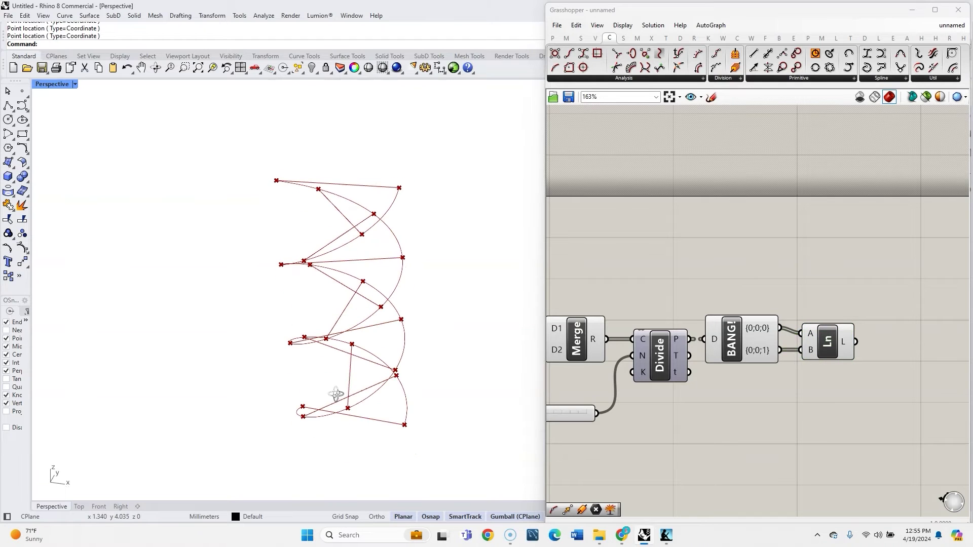
Step: Turn off the Explode Tree component's preview
scroll(804, 367, down, 3)
click(760, 351)
middle_click(760, 351)
click(791, 320)
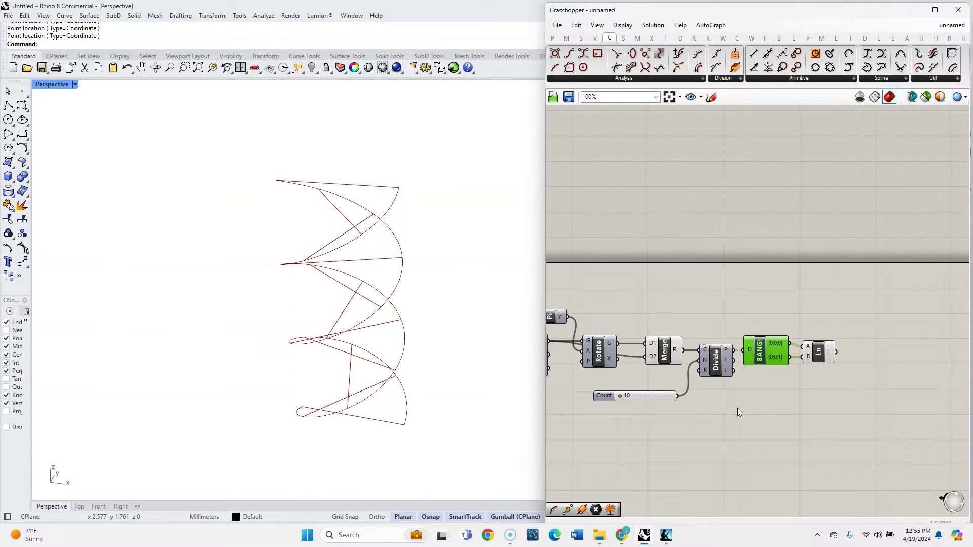
Step: Add a Pipe component above Divide Curve and connect the merged curves to its C input
double_click(712, 290)
text(pipe)
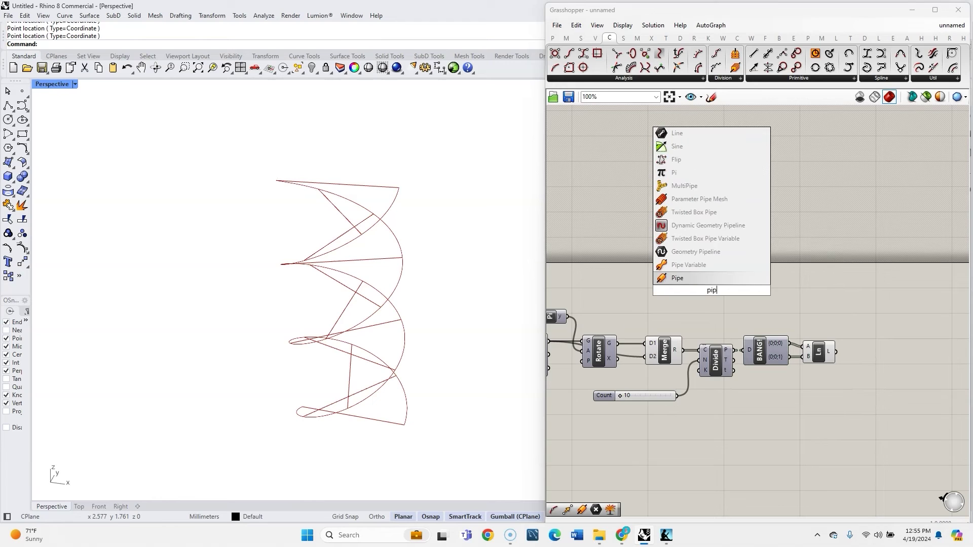
key(Return)
scroll(685, 308, up, 2)
drag(683, 350, 760, 293)
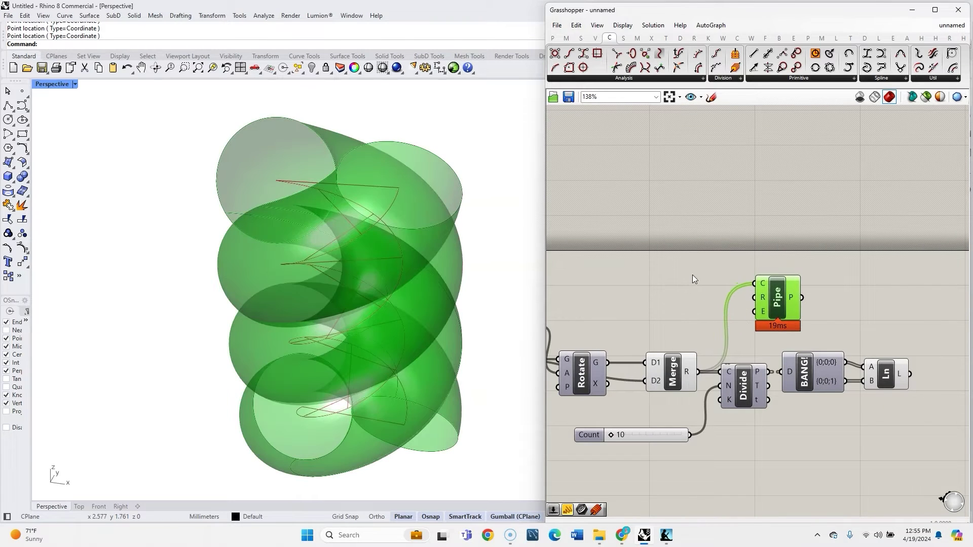
Step: Add a number slider from 0.001 to 1, connect it to the Pipe's R input, and set the radius to 0.017
double_click(693, 275)
text(0.001<1)
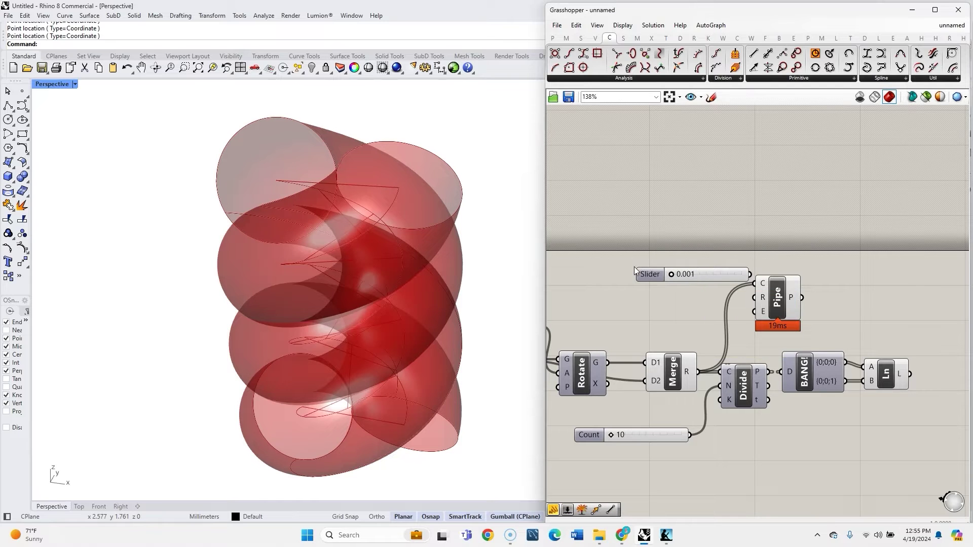
click(634, 267)
scroll(631, 270, up, 2)
drag(733, 276, 802, 307)
drag(629, 276, 633, 276)
click(650, 235)
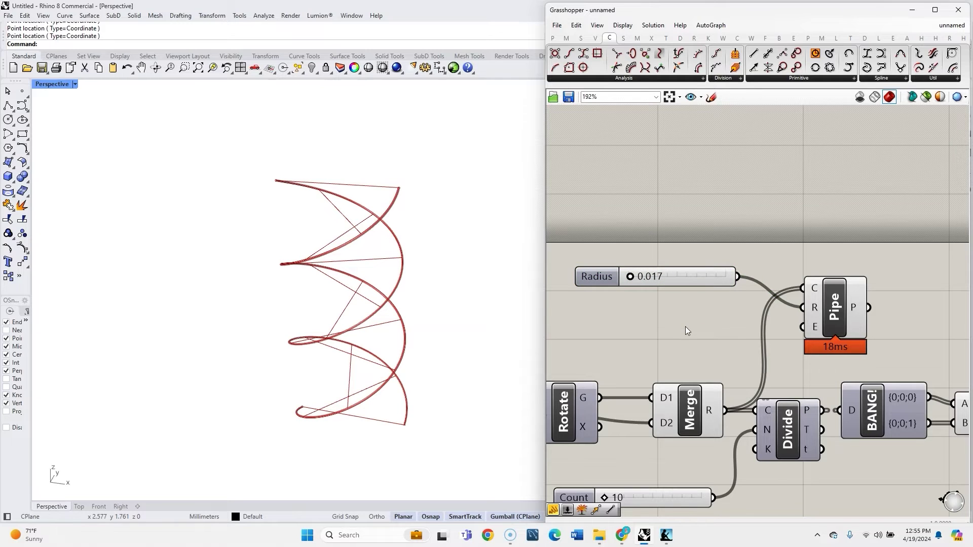
Step: Switch the Rhino viewport to the Front view to examine the double helix
scroll(823, 320, down, 3)
click(99, 507)
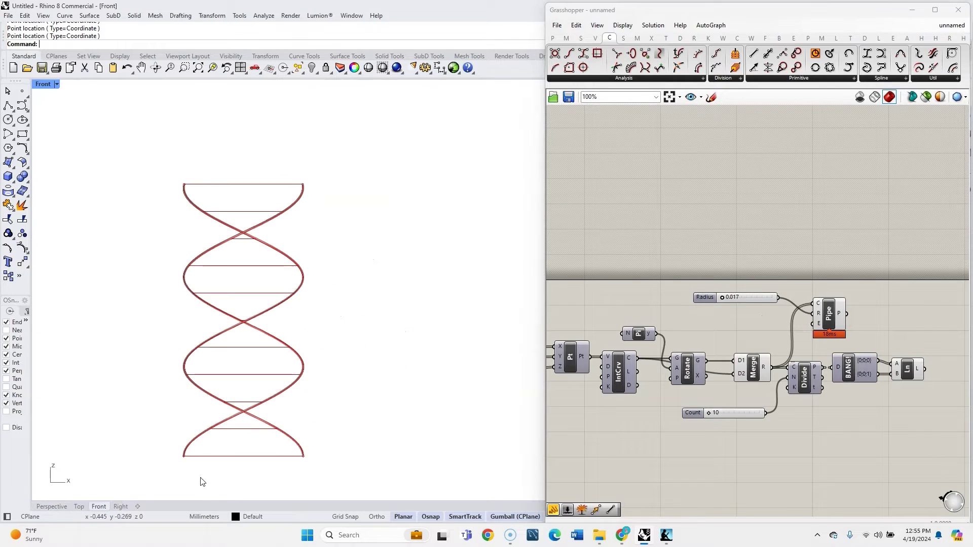
scroll(755, 331, up, 3)
scroll(697, 320, down, 2)
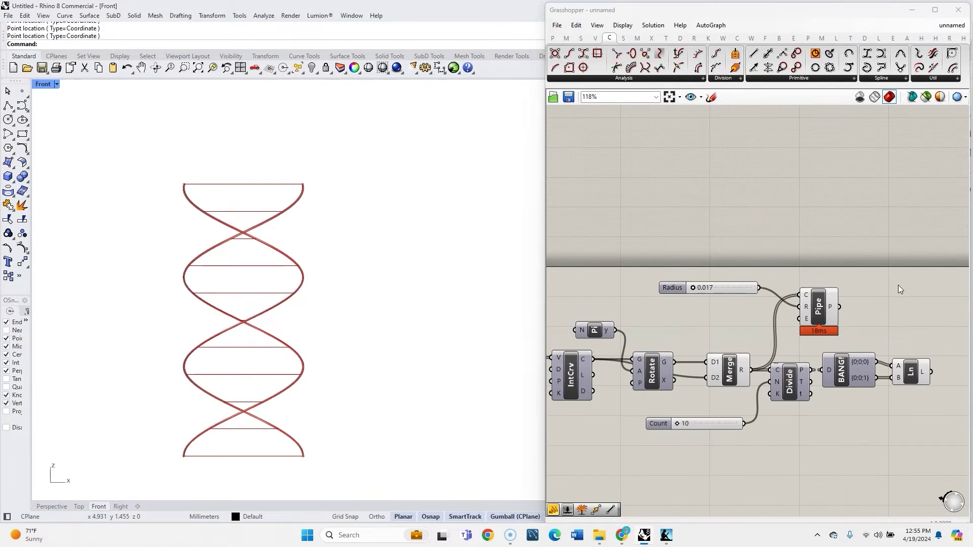
Step: Add a Custom Preview component beside Pipe and connect the Pipe's P output to its G input
double_click(905, 282)
text(custom pre)
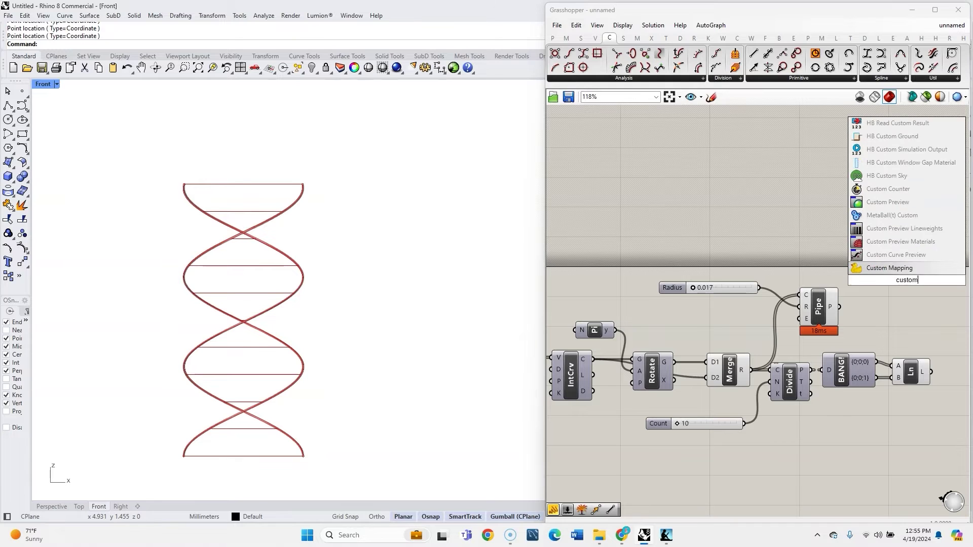
click(913, 243)
scroll(866, 293, up, 3)
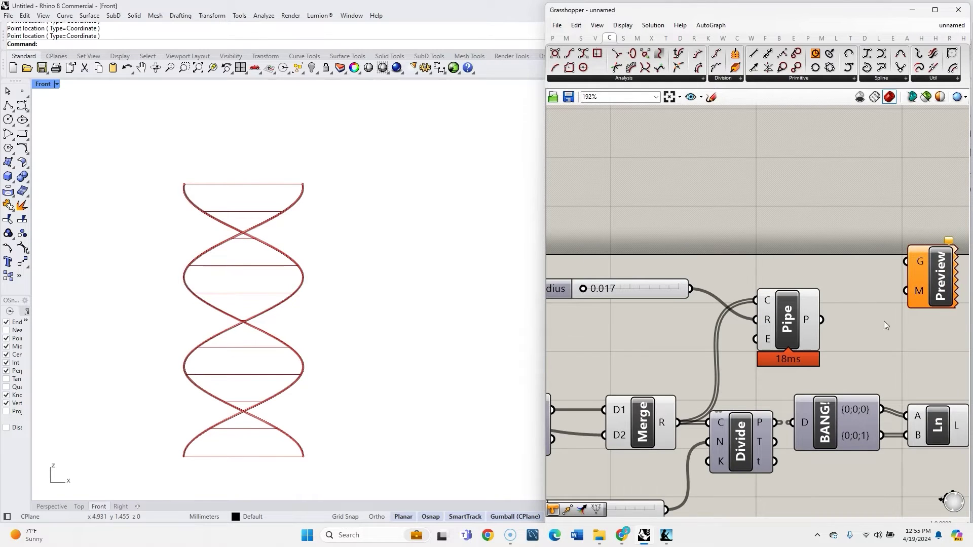
right_drag(884, 321, 823, 327)
drag(761, 328, 843, 334)
Step: Turn off the Pipe component's own preview
click(723, 330)
middle_click(723, 328)
click(706, 325)
Step: Add a Colour Swatch above Pipe, set it to dark blue, and connect it to the Custom Preview's M input
double_click(775, 243)
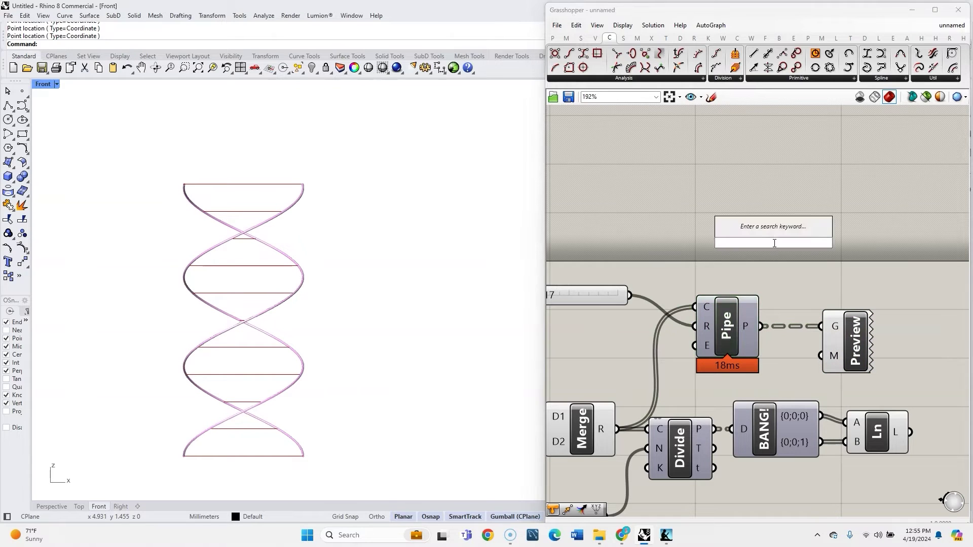
text(colo)
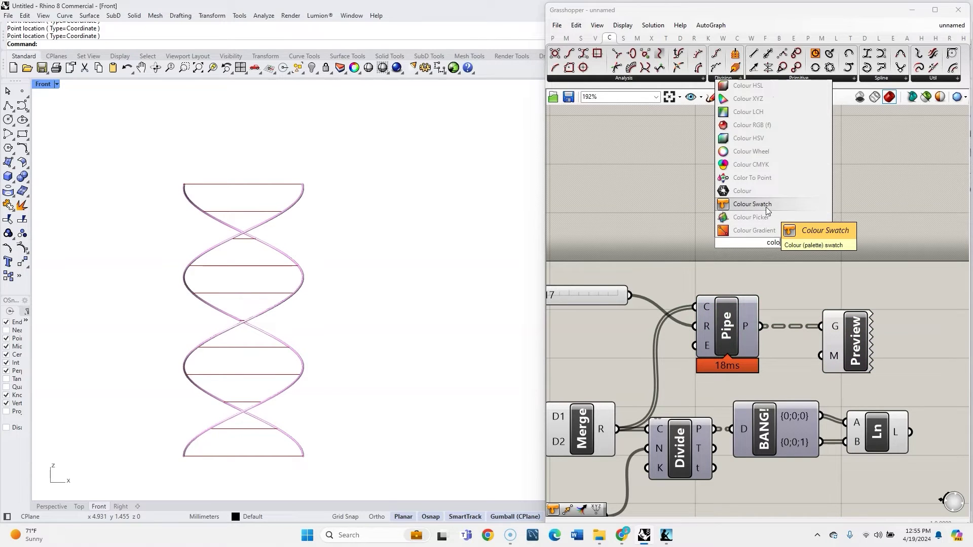
click(766, 206)
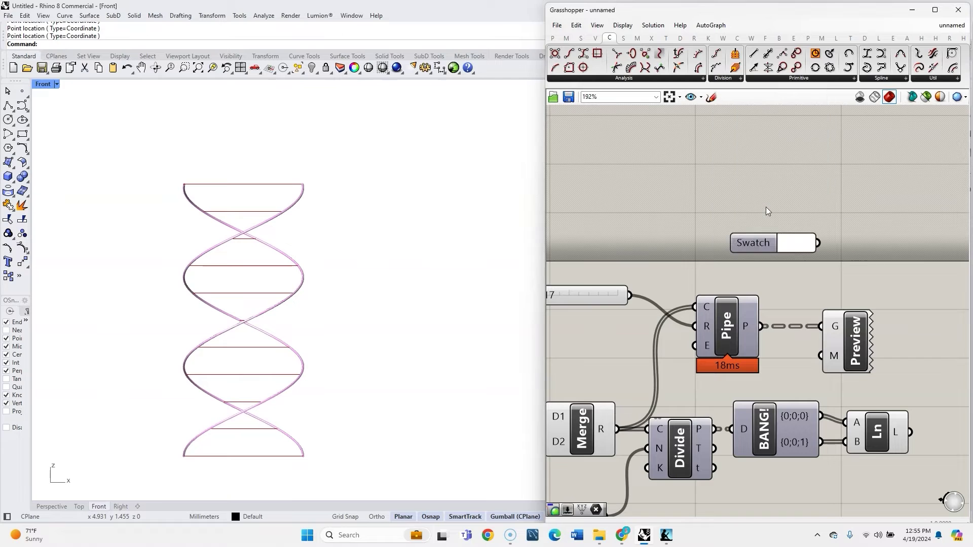
click(765, 241)
drag(847, 341, 862, 326)
mouse_move(814, 273)
mouse_down()
mouse_move(805, 257)
mouse_move(797, 273)
mouse_up()
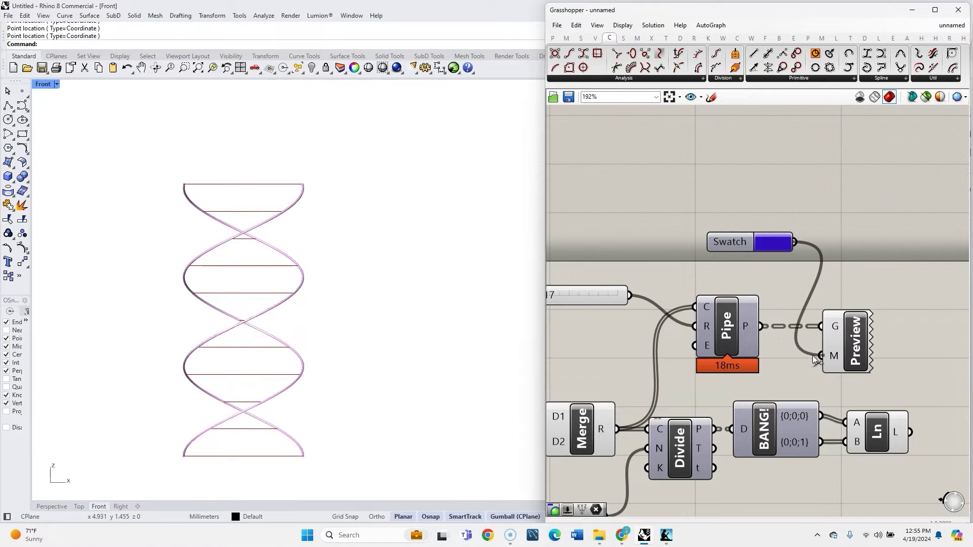
Step: Duplicate the swatch and Custom Preview beside the Line component and connect the Line's L output to the copied preview's G input
scroll(846, 271, down, 3)
middle_click(652, 358)
right_drag(822, 395, 767, 318)
click(767, 193)
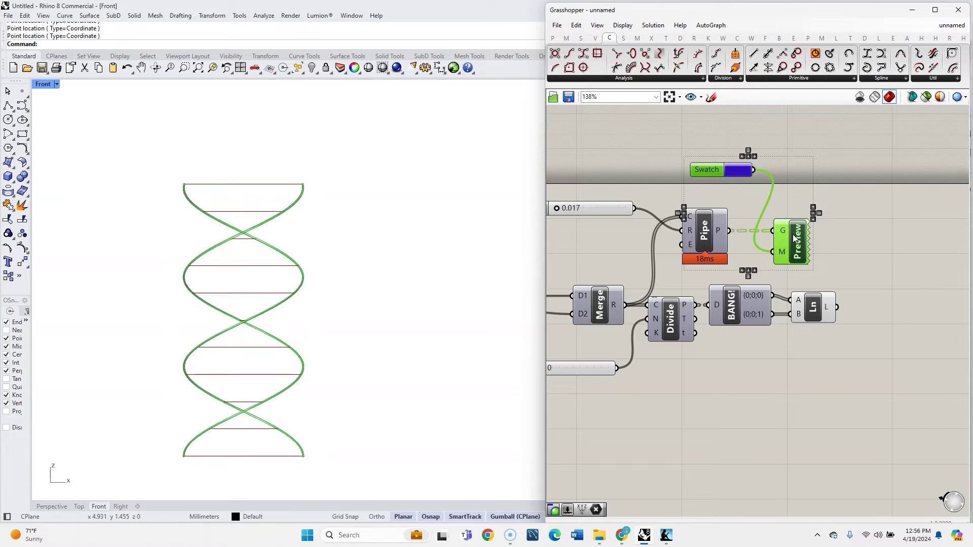
drag(793, 235, 798, 236)
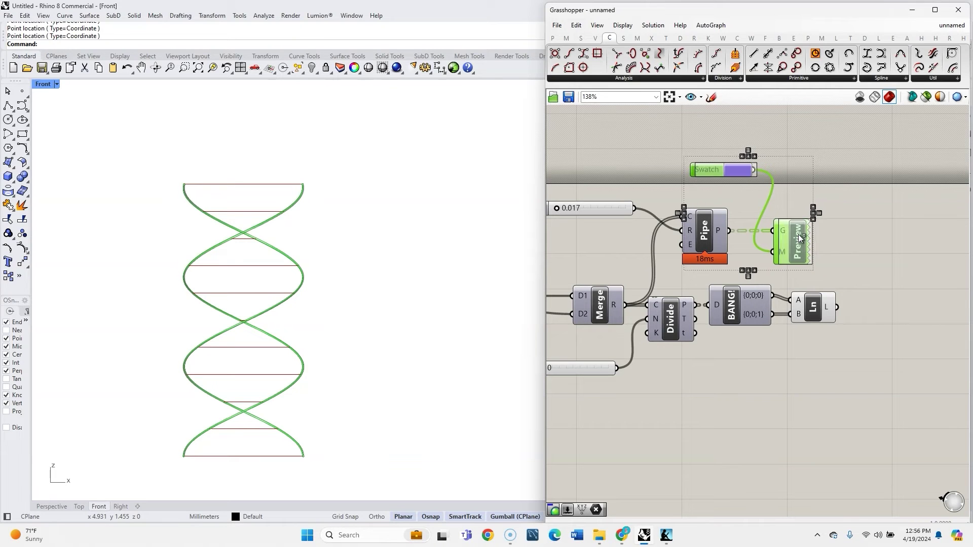
key(ctrl+e)
scroll(835, 227, down, 3)
alt+drag(848, 347, 862, 291)
click(864, 320)
drag(874, 298, 863, 285)
Step: Turn off the Line component's own preview
click(819, 278)
middle_click(820, 279)
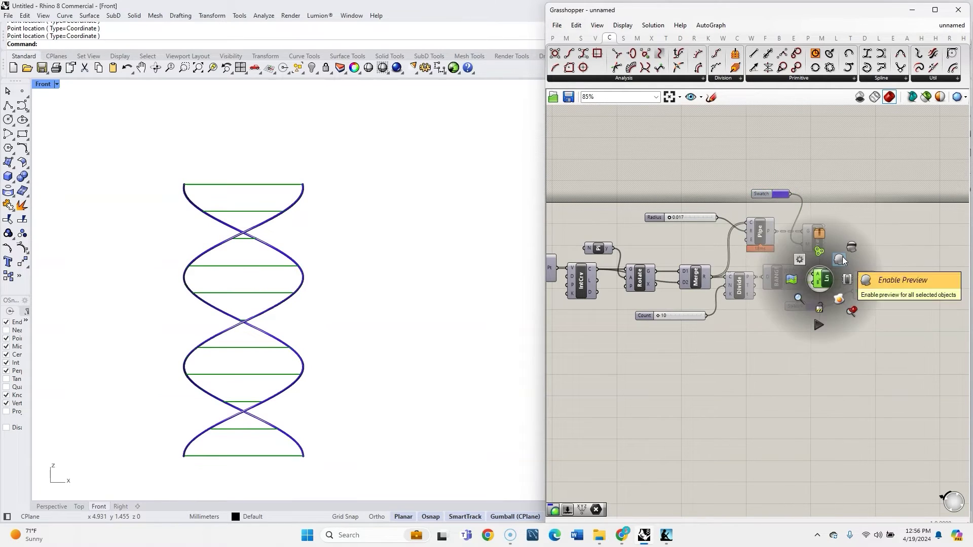
click(842, 256)
Step: Set the rung preview's swatch to light violet, with hue 252°, saturation 33 and value 98
scroll(817, 314, up, 3)
click(815, 316)
drag(878, 350, 884, 332)
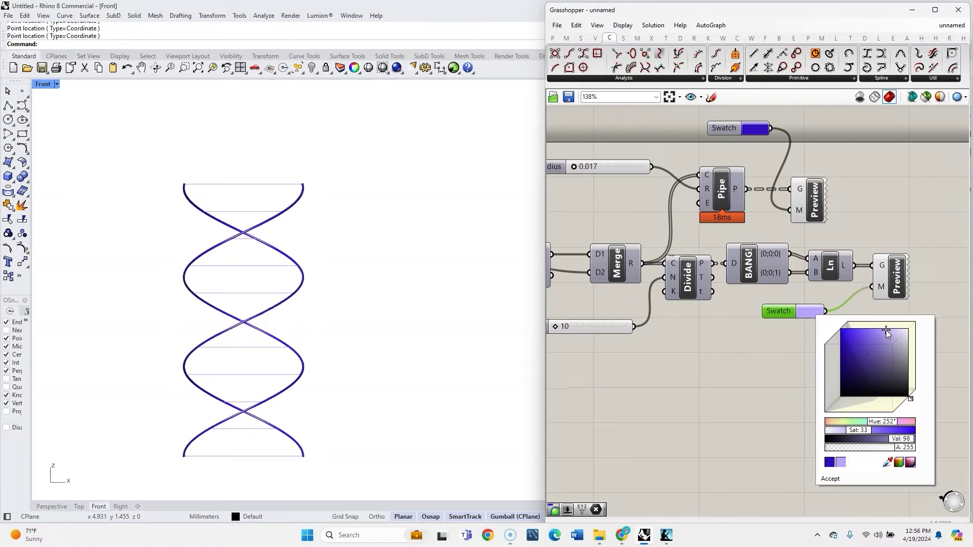
click(911, 284)
Step: Set the Divide Curve's count slider to 17 and the Multiplication's B slider to 3.129
scroll(903, 268, down, 4)
scroll(711, 297, up, 7)
drag(734, 302, 743, 303)
scroll(709, 349, down, 5)
scroll(729, 351, up, 5)
mouse_move(745, 352)
mouse_down()
mouse_move(758, 354)
mouse_move(749, 355)
mouse_up()
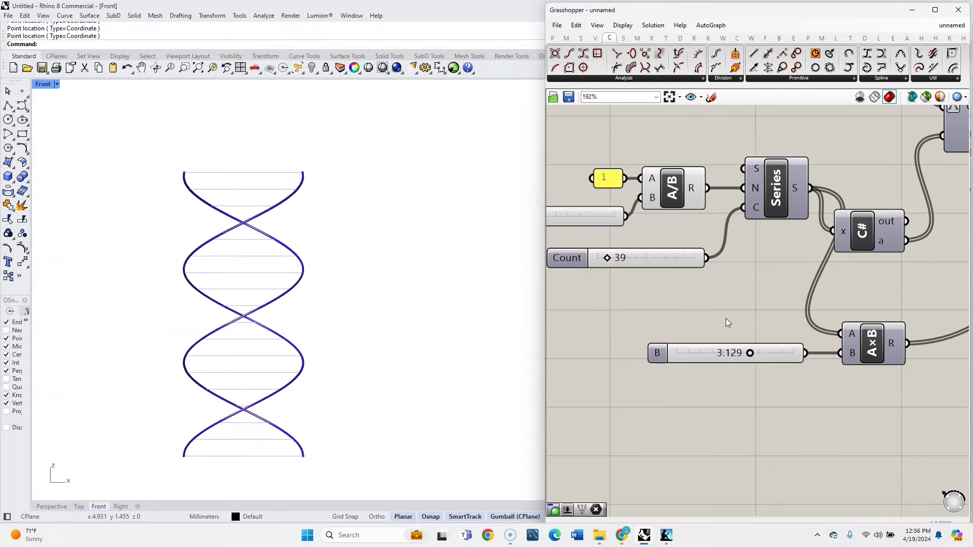
Step: Set the Series count slider to 40 and the Division's B slider to 36
scroll(726, 318, down, 4)
scroll(661, 299, up, 5)
drag(663, 264, 665, 263)
scroll(663, 262, down, 3)
scroll(591, 241, up, 4)
drag(581, 222, 602, 219)
Step: Set the Multiplication's B slider to 5.000 and show the double helix in Rhino's Right view
scroll(607, 272, down, 1)
drag(860, 374, 907, 374)
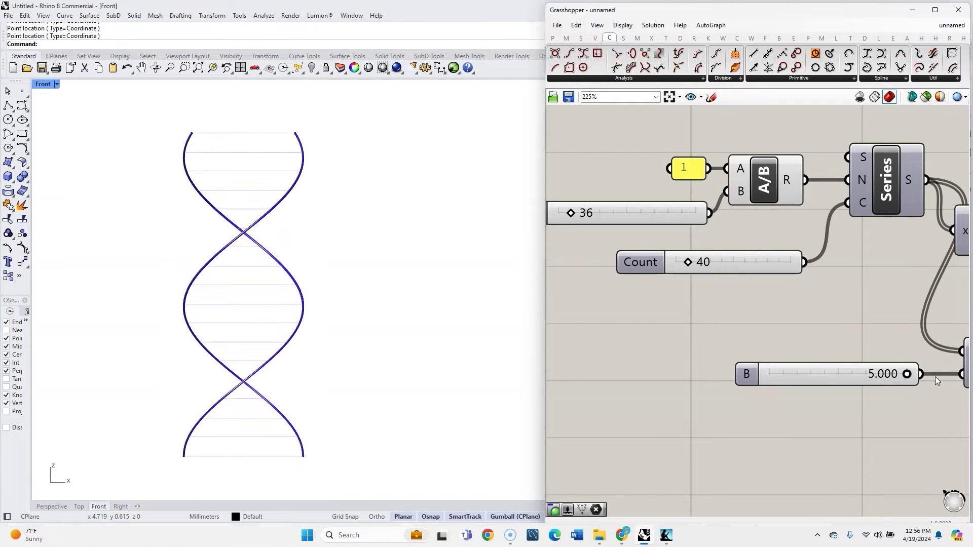
click(120, 507)
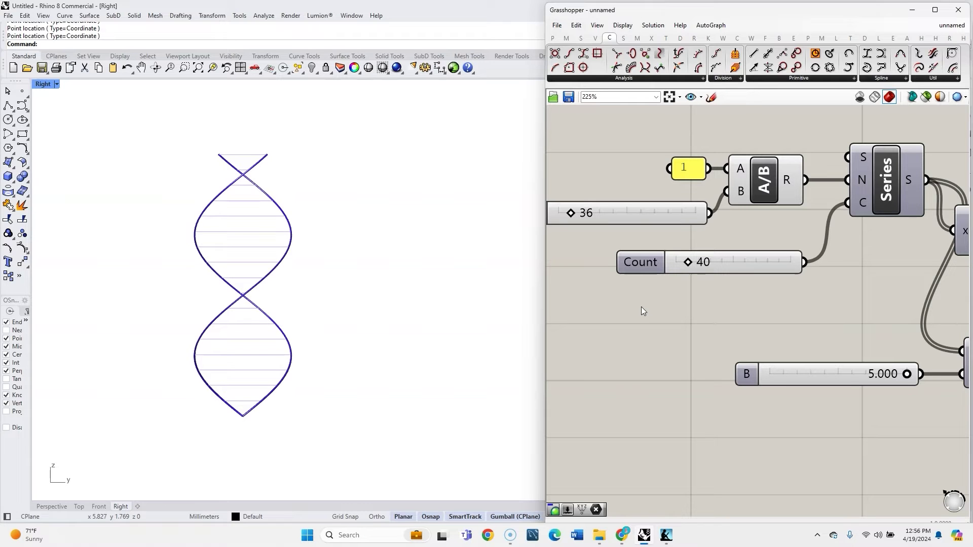
Step: Turn off the preview of all components in the double helix definition
scroll(757, 218, down, 5)
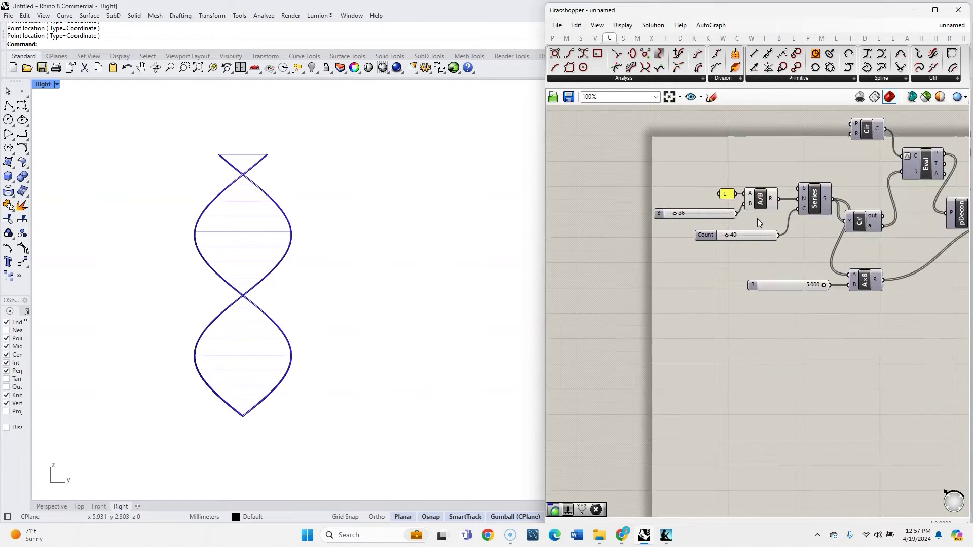
drag(783, 250, 677, 212)
middle_click(752, 279)
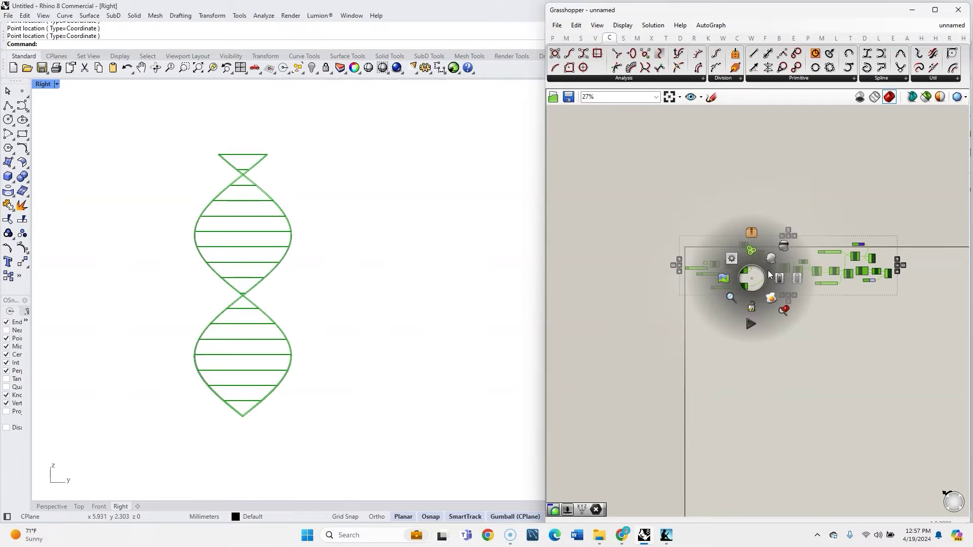
click(769, 270)
click(599, 365)
Step: Switch Rhino to the Perspective view and add a Circle component in the empty canvas area below the Multiplication component
click(56, 506)
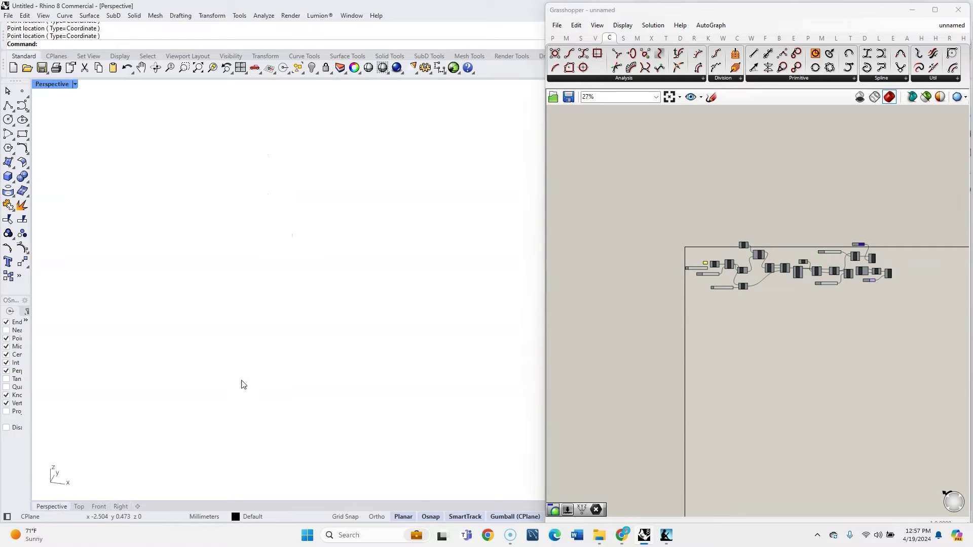
scroll(744, 342, up, 5)
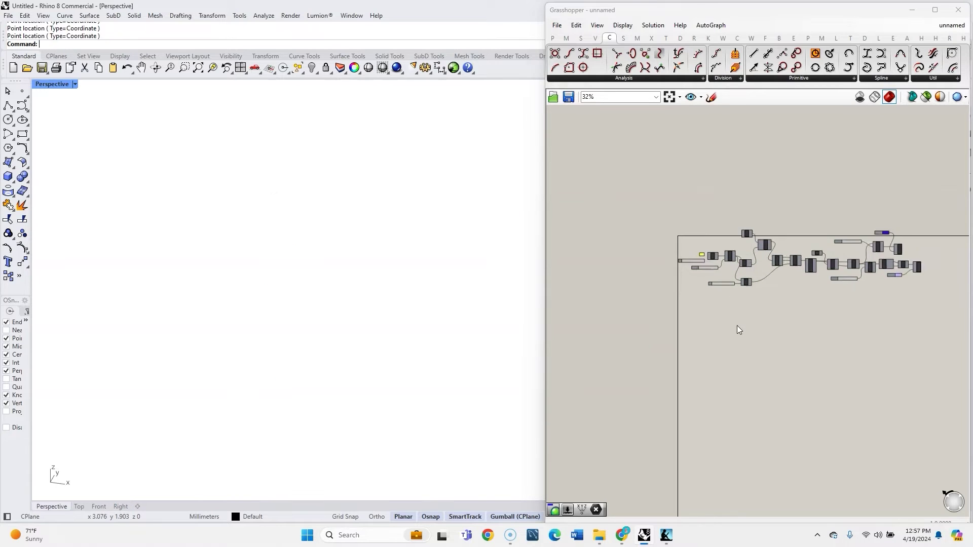
double_click(688, 310)
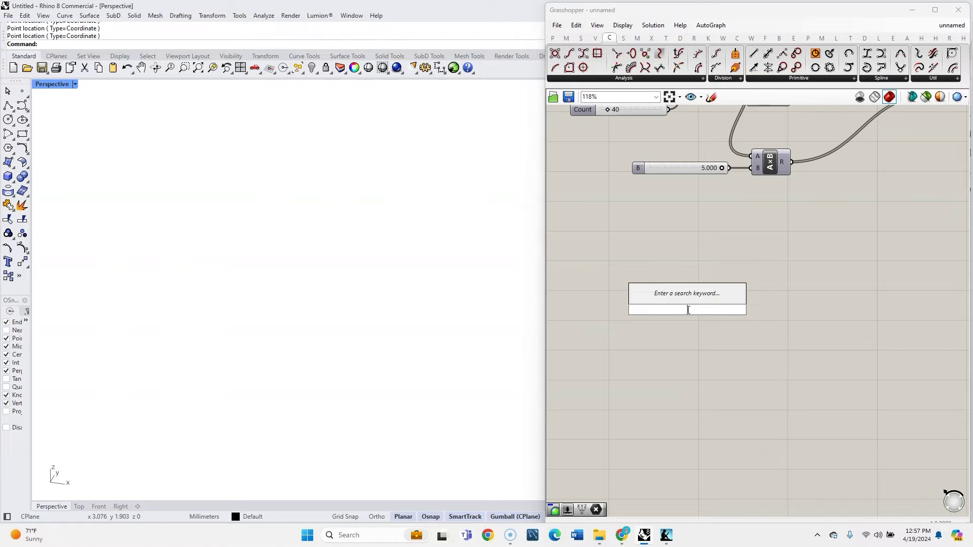
text(cir)
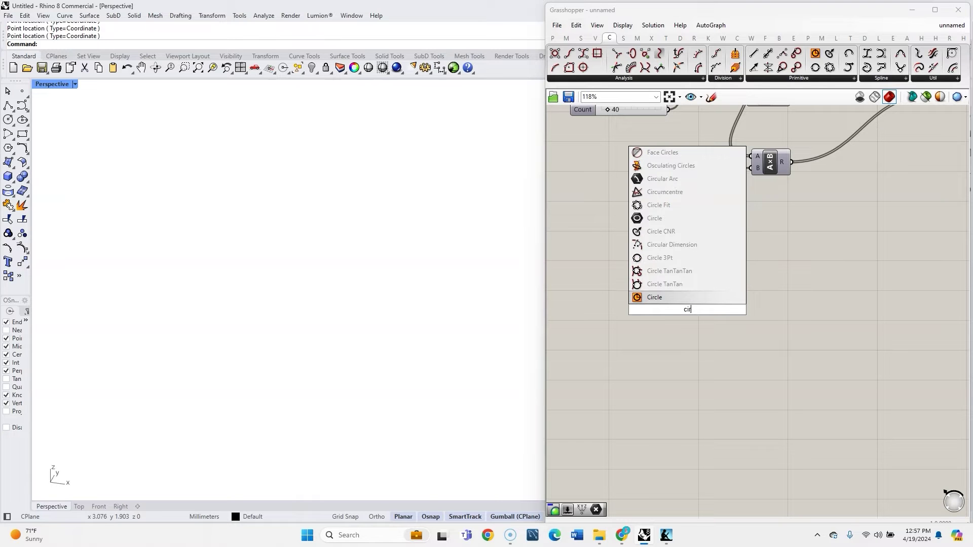
click(676, 299)
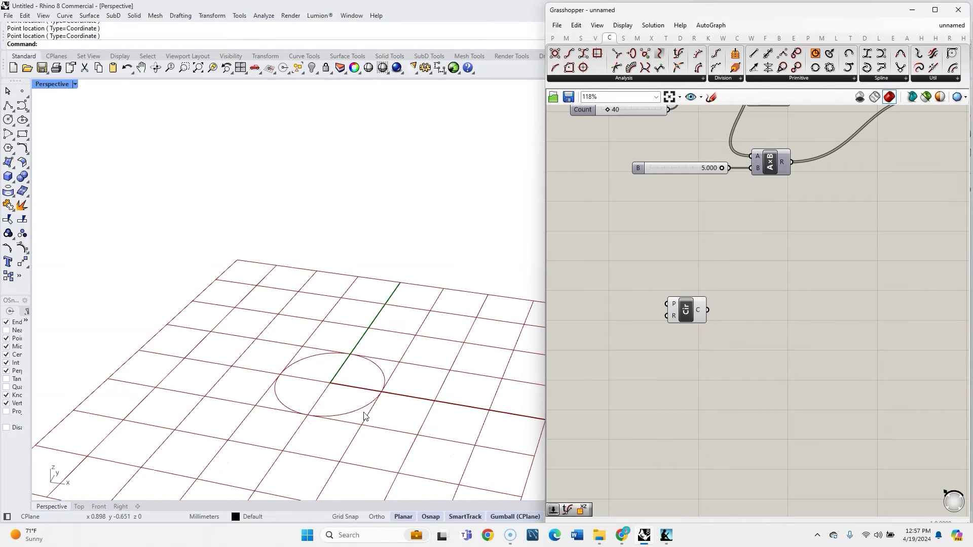
Step: Add a YZ Plane component, connect it to the Circle's P input, and align it beside the Circle
double_click(627, 344)
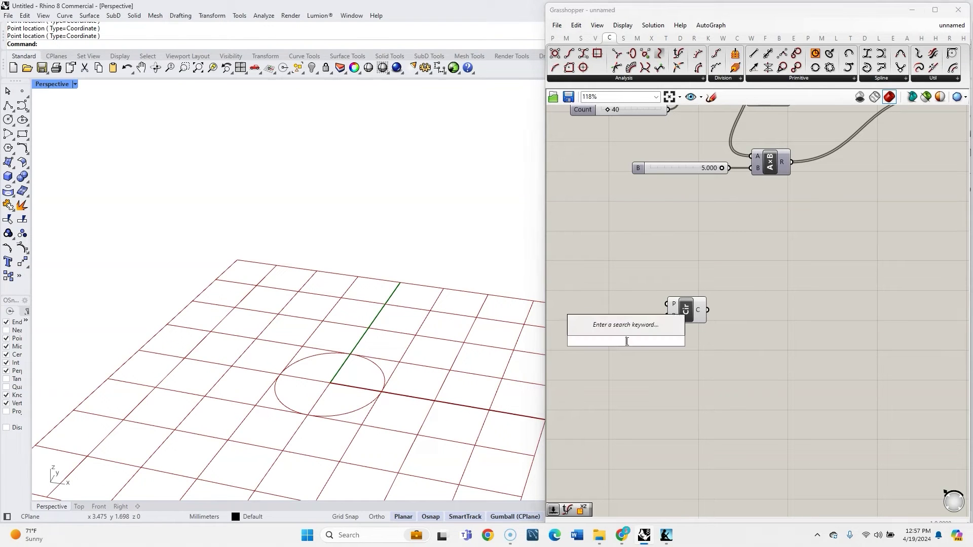
text(yz)
key(Return)
drag(647, 342, 667, 304)
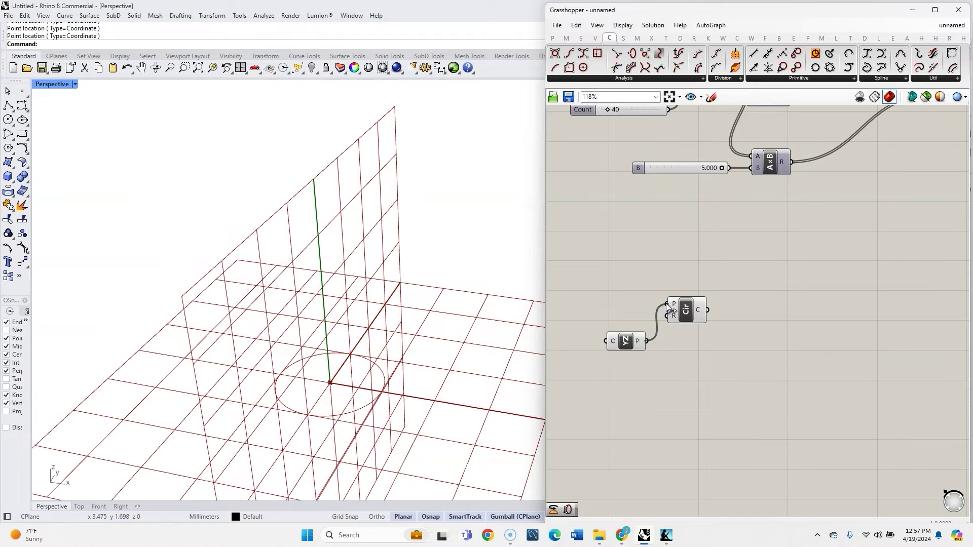
drag(633, 345, 641, 309)
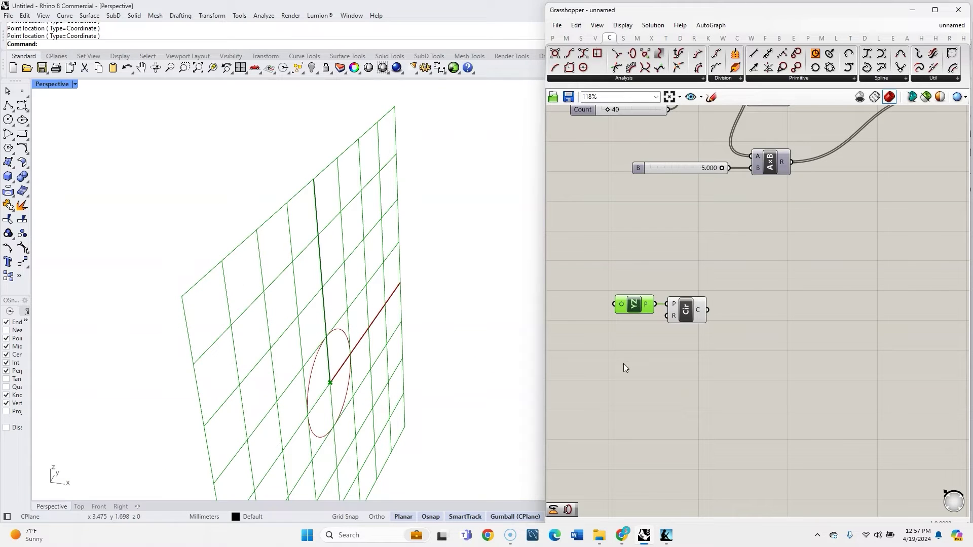
scroll(279, 332, down, 2)
scroll(317, 386, up, 5)
right_drag(318, 387, 295, 396)
scroll(326, 434, up, 4)
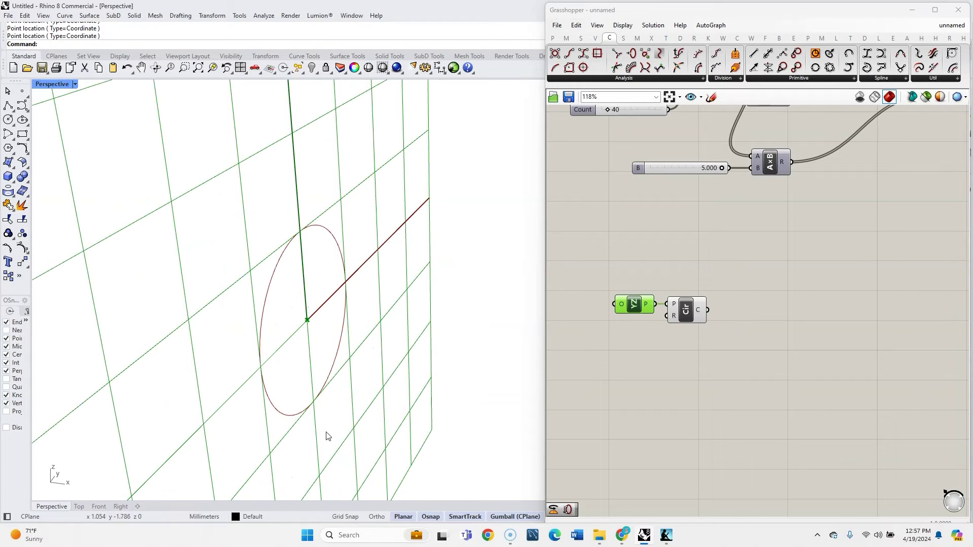
Step: Add a Move component after the new Circle component
double_click(769, 283)
text(move)
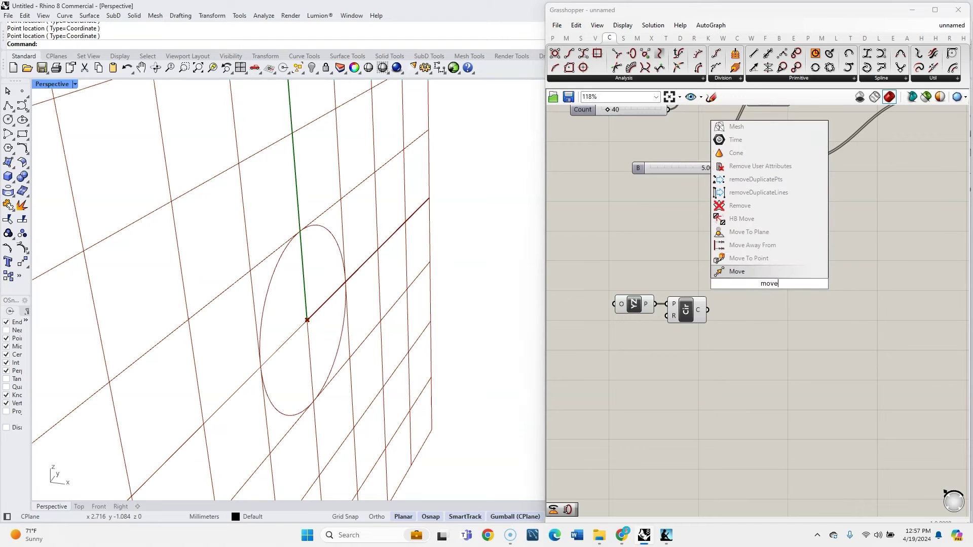
click(760, 273)
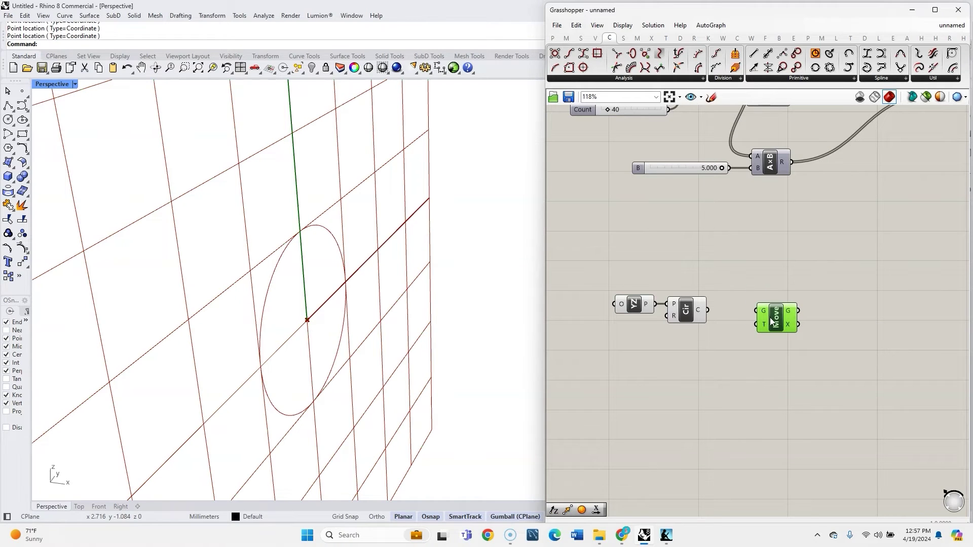
Step: Add a Negative component above the Circle and connect a number slider set to 1.000 to its x input
double_click(745, 268)
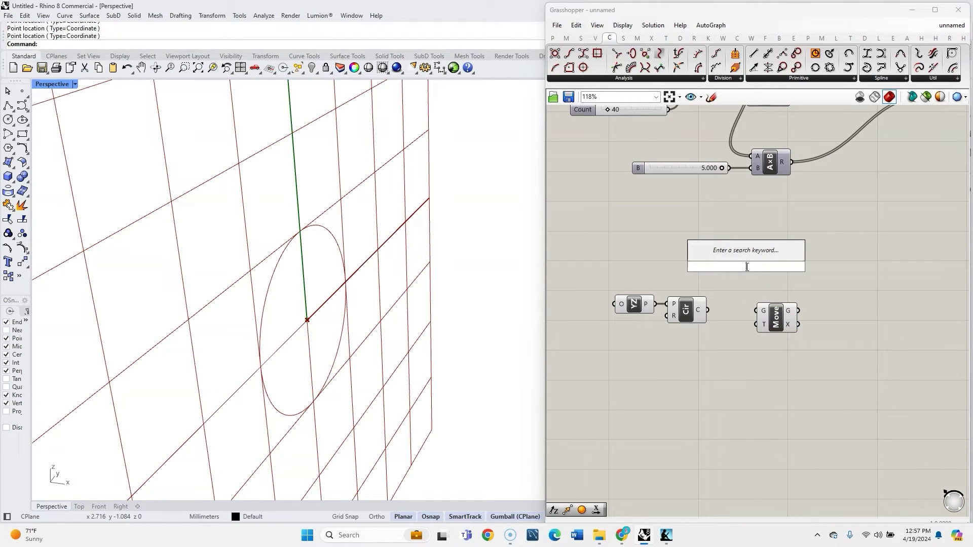
text(neg)
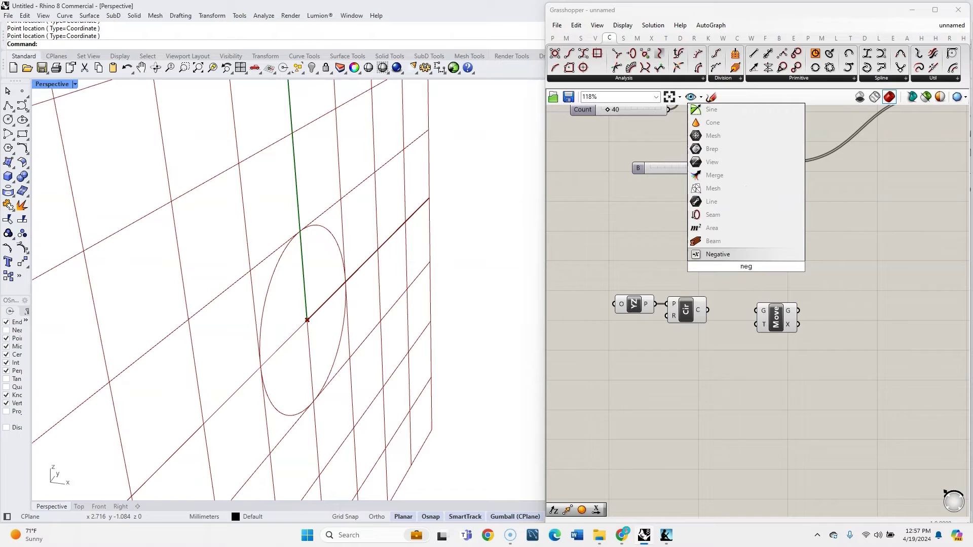
click(729, 254)
double_click(633, 258)
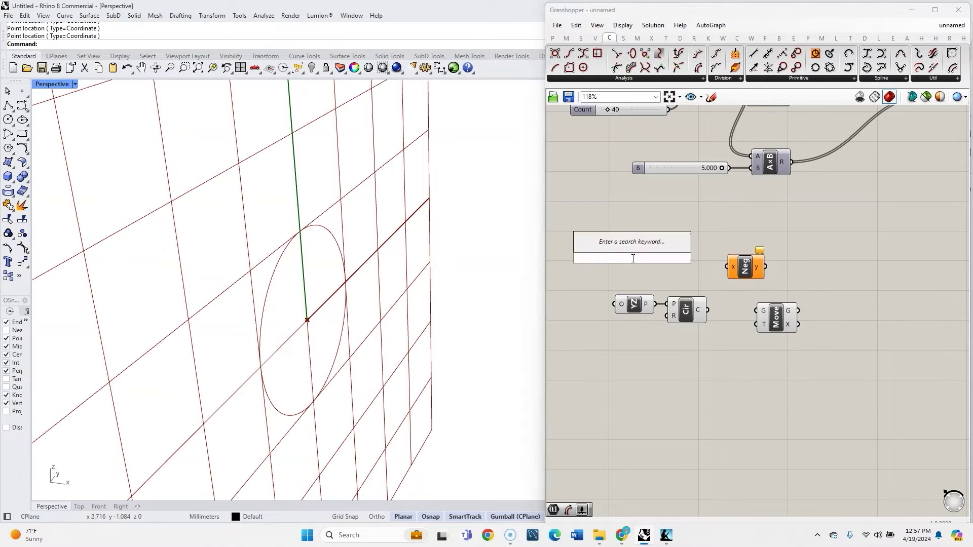
text(1)
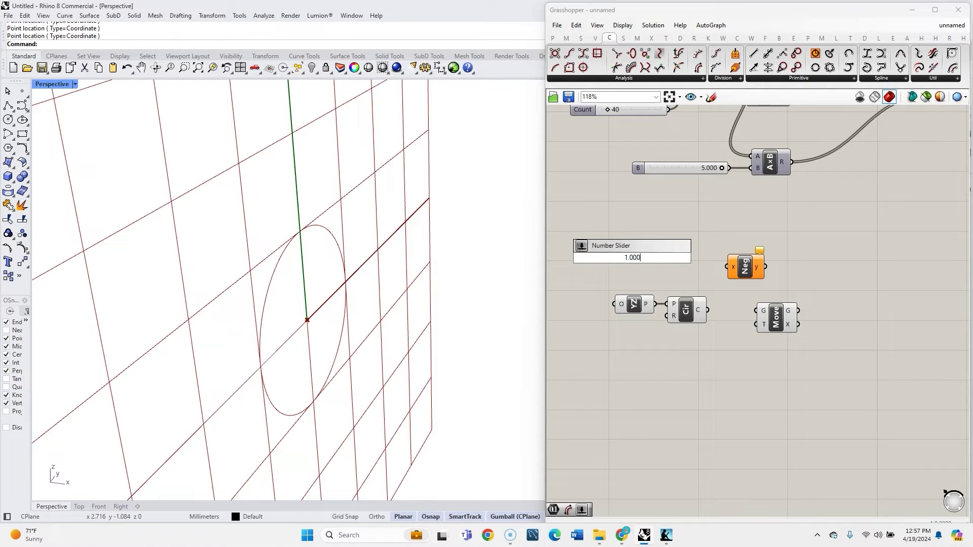
key(Return)
drag(681, 258, 727, 267)
drag(759, 270, 727, 262)
Step: Add a Unit X component and connect both the Negative output and the 1.000 slider to its F input
double_click(772, 247)
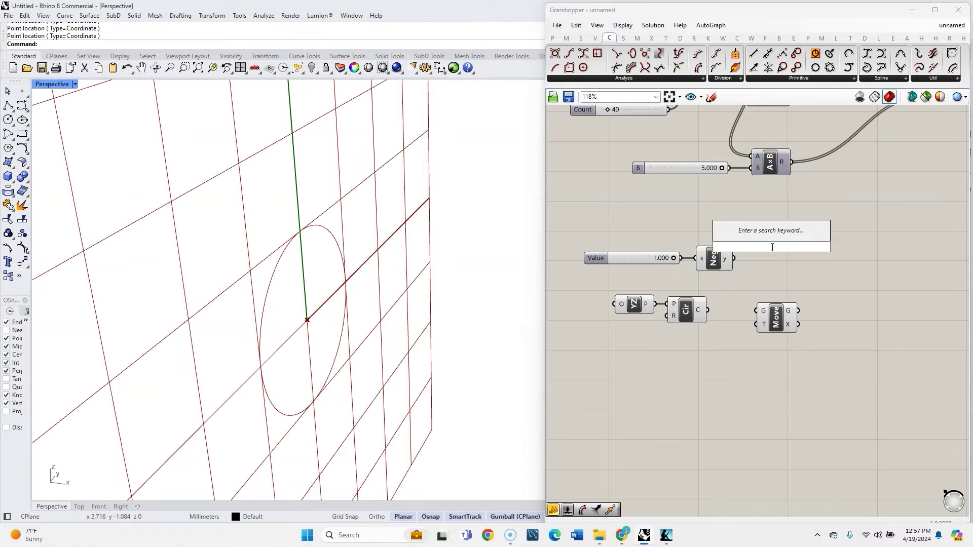
text(x)
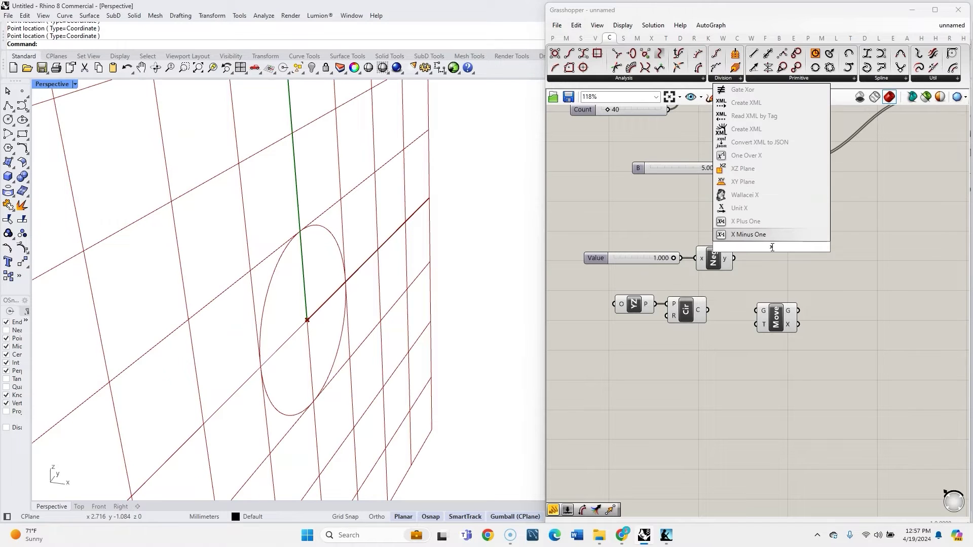
click(756, 208)
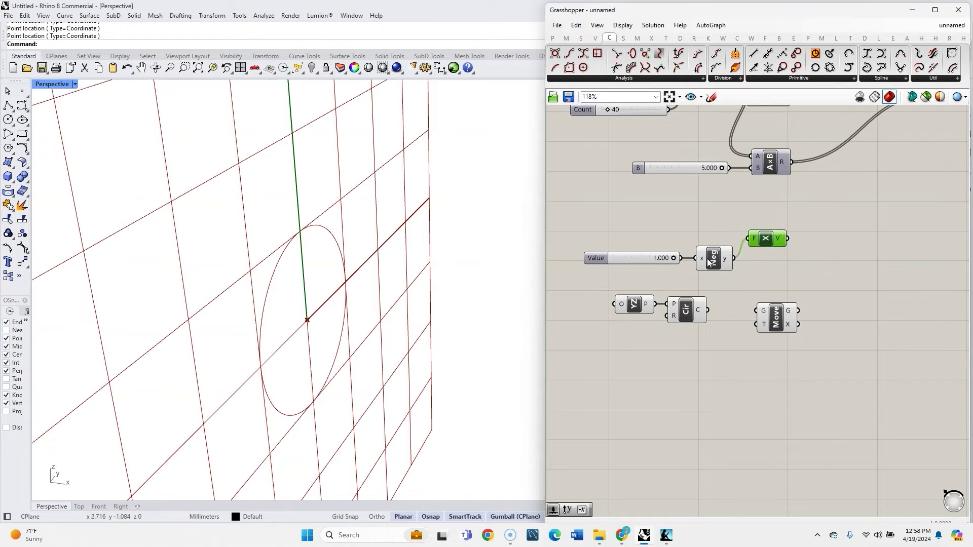
drag(708, 258, 704, 218)
drag(769, 240, 765, 253)
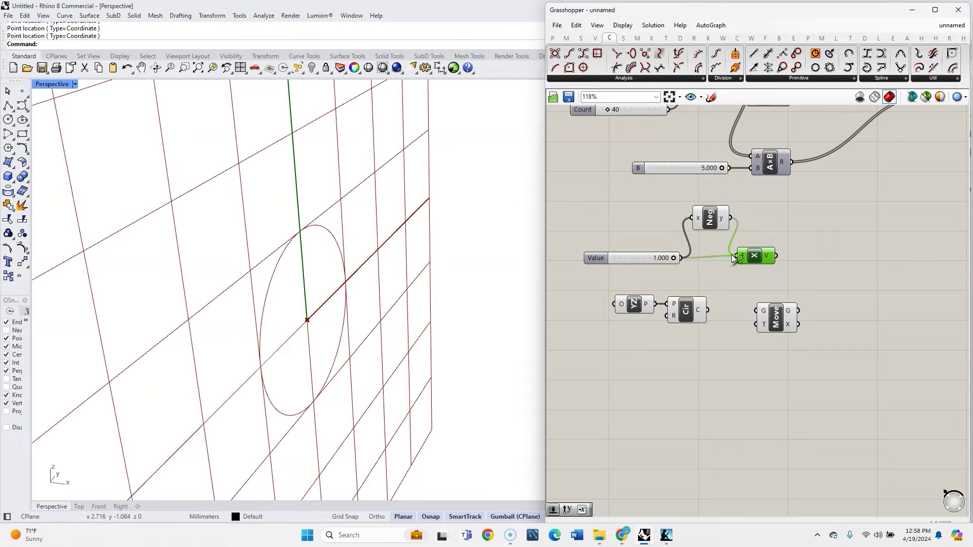
drag(762, 259, 759, 261)
scroll(757, 271, down, 3)
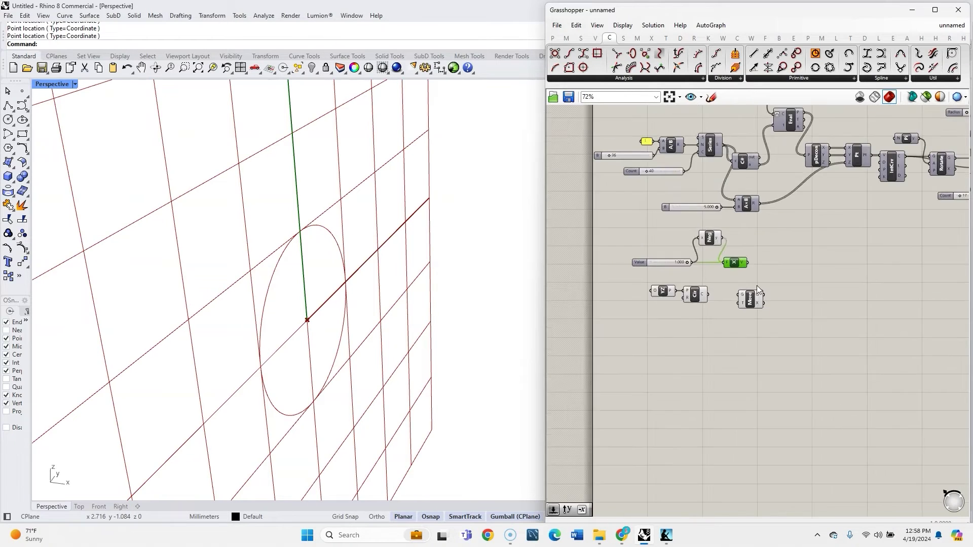
Step: Connect the Unit X output to the Move component's T input and the Circle's C output to its G input
scroll(756, 285, up, 4)
click(755, 311)
drag(755, 314, 785, 305)
drag(741, 241, 760, 312)
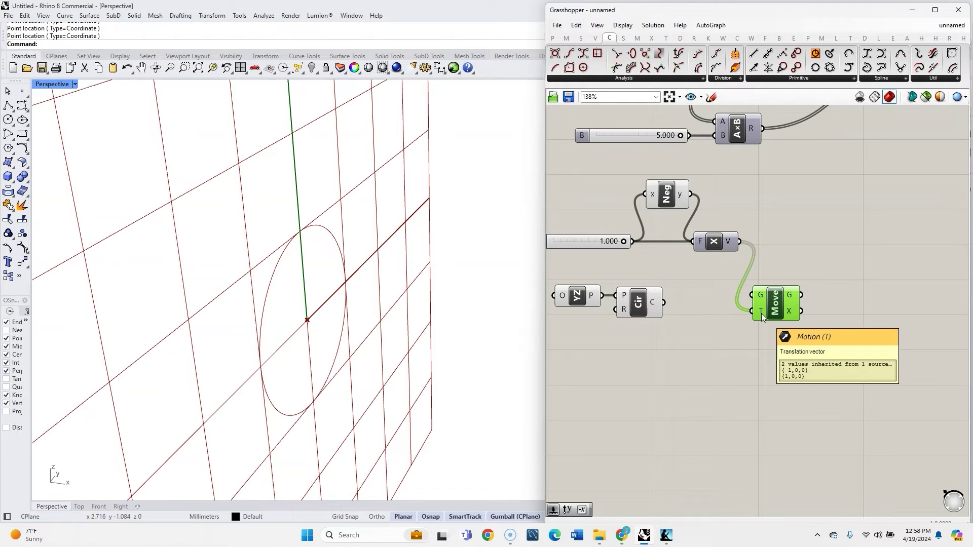
drag(664, 303, 751, 296)
drag(782, 298, 773, 306)
click(774, 288)
Step: Hide the preview of the YZ Plane and Circle components
drag(629, 297, 572, 274)
middle_click(583, 293)
click(615, 322)
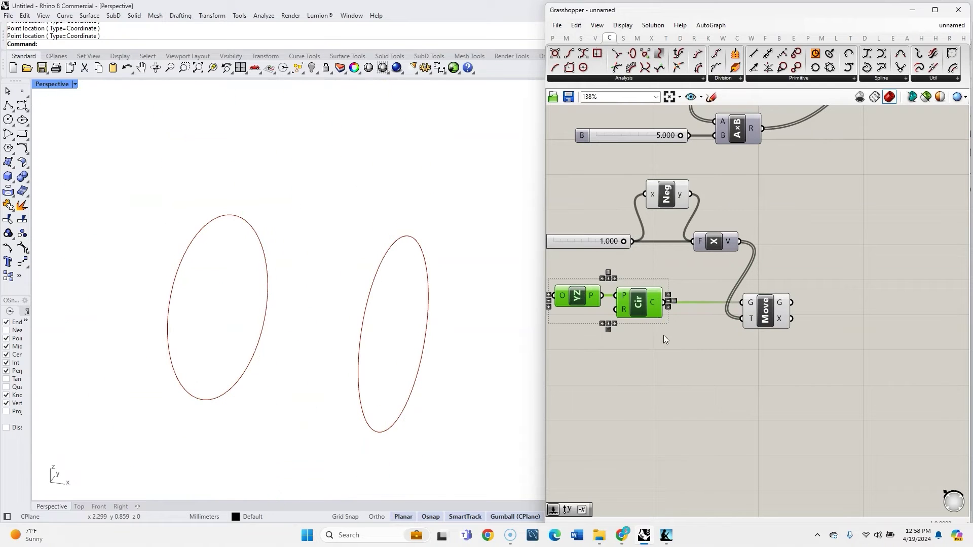
click(743, 351)
Step: Add a Seam component fed by the Move's G output, reparameterize its C input, and align it beside Move
right_drag(843, 331, 789, 322)
double_click(796, 305)
text(seam)
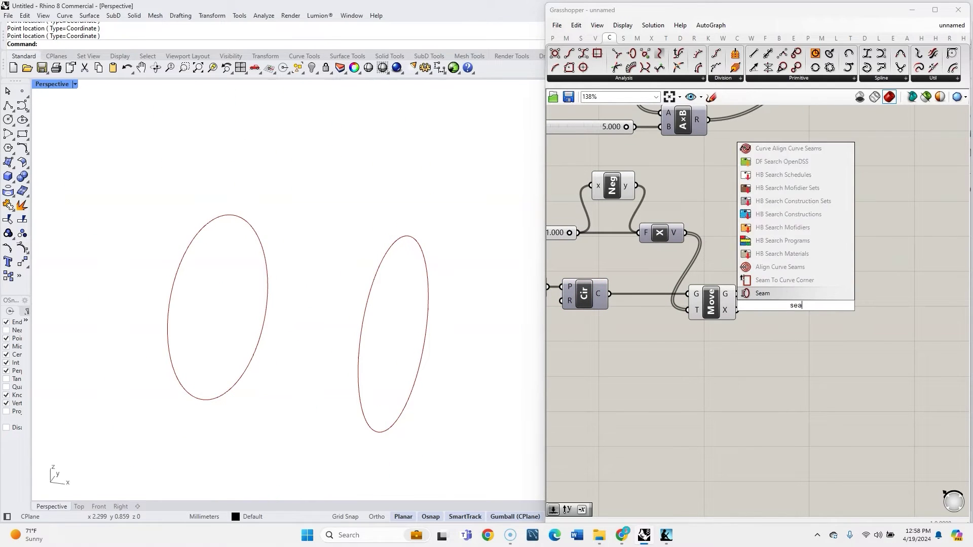
click(783, 294)
right_click(779, 298)
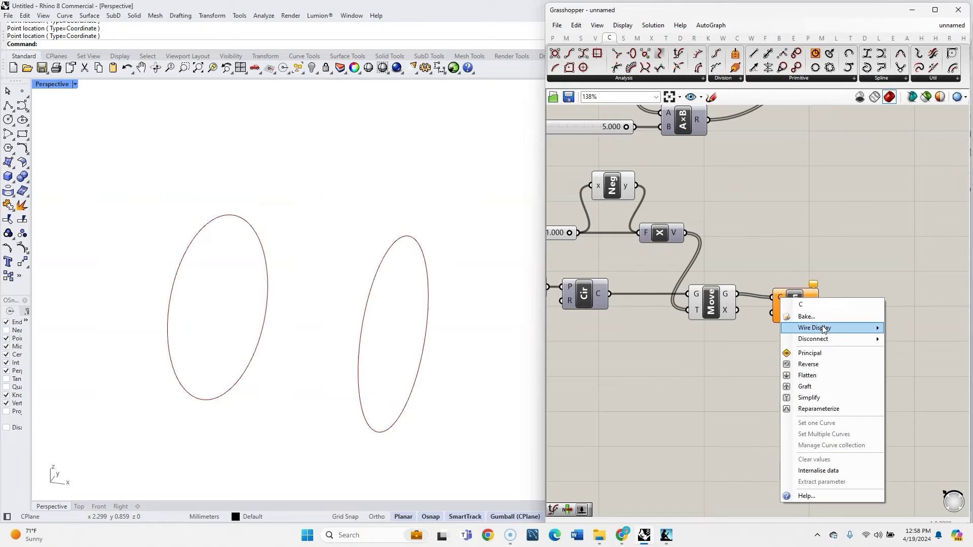
click(821, 389)
drag(805, 312, 803, 308)
click(802, 340)
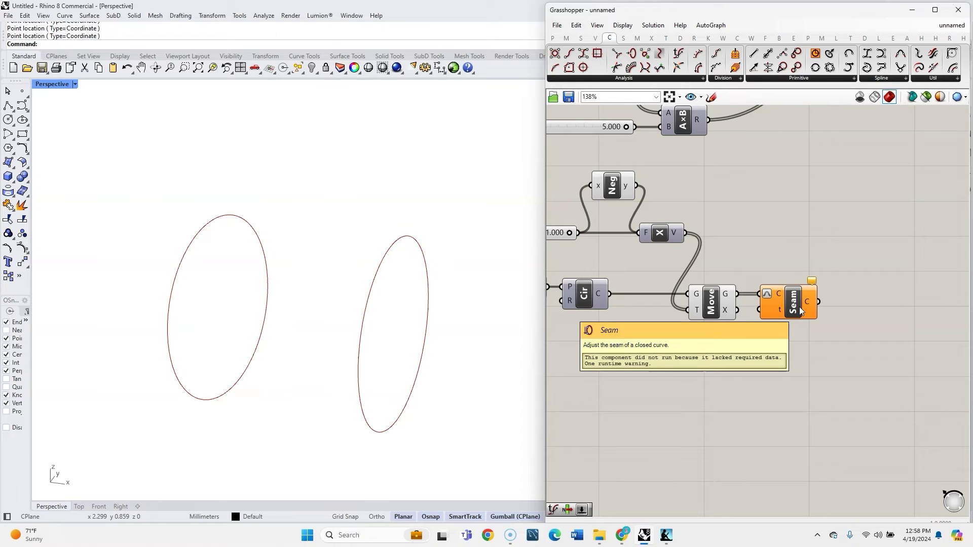
Step: Add a panel containing 0 and connect it to the Seam component's t input
double_click(766, 361)
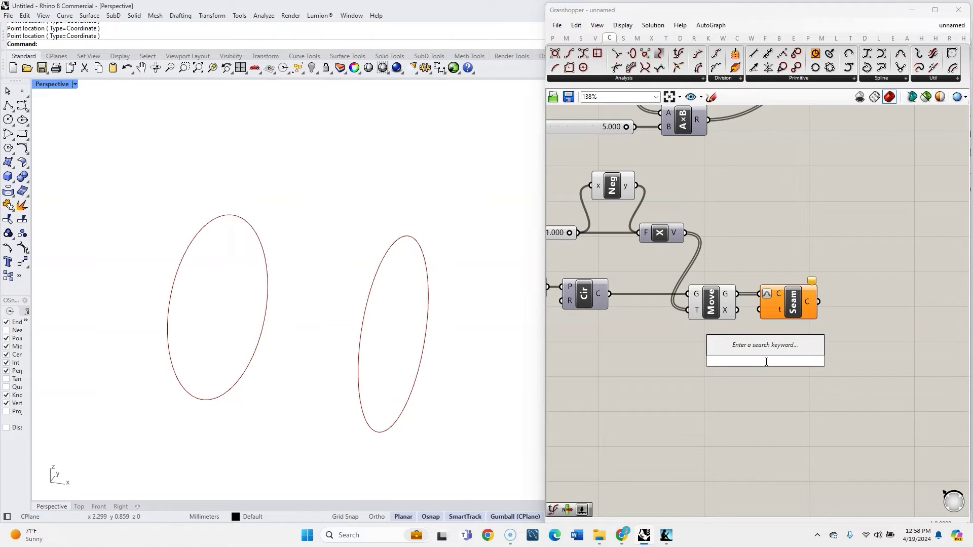
text(//0)
key(Return)
drag(765, 360, 780, 301)
double_click(855, 303)
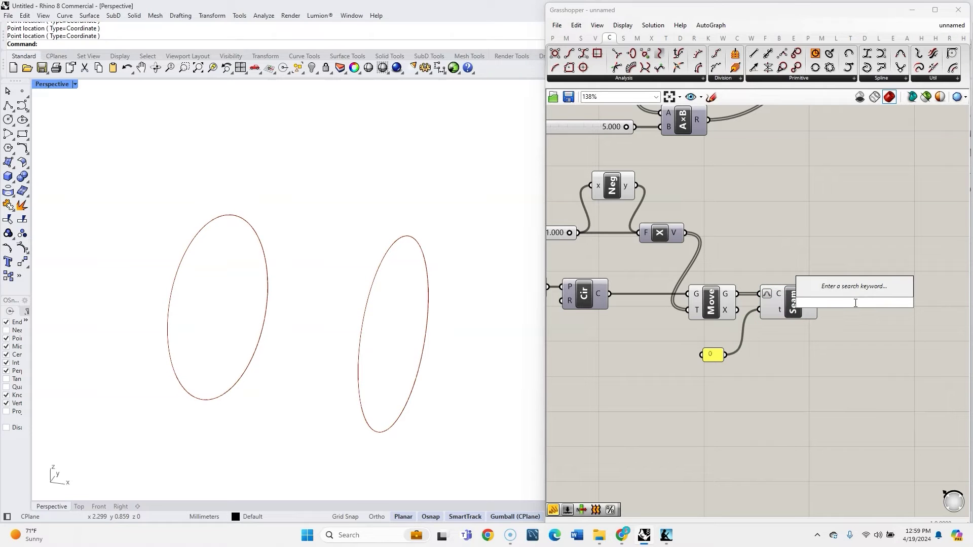
text(5)
drag(763, 365, 768, 368)
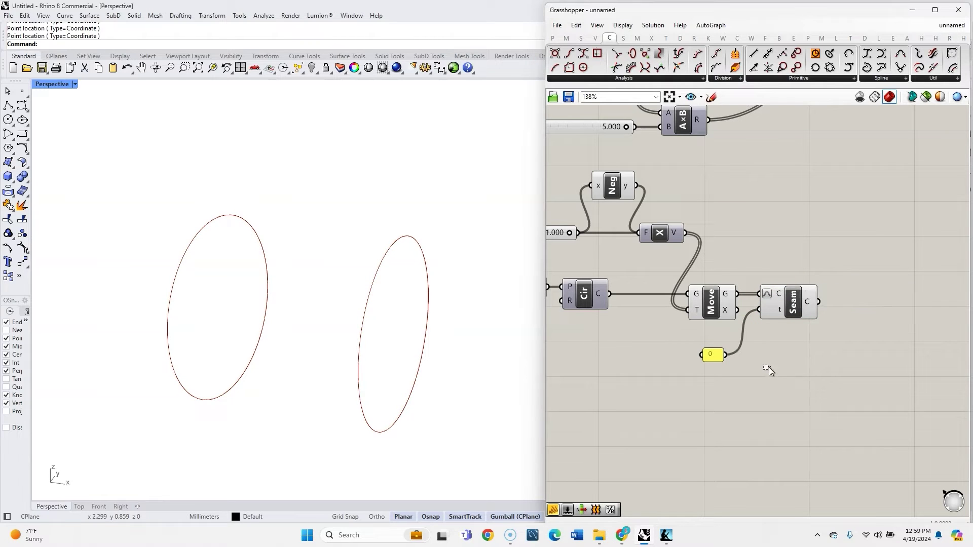
Step: Add an Evaluate Curve component below the Seam component and connect the Seam's C output to its C input
double_click(845, 323)
text(eva)
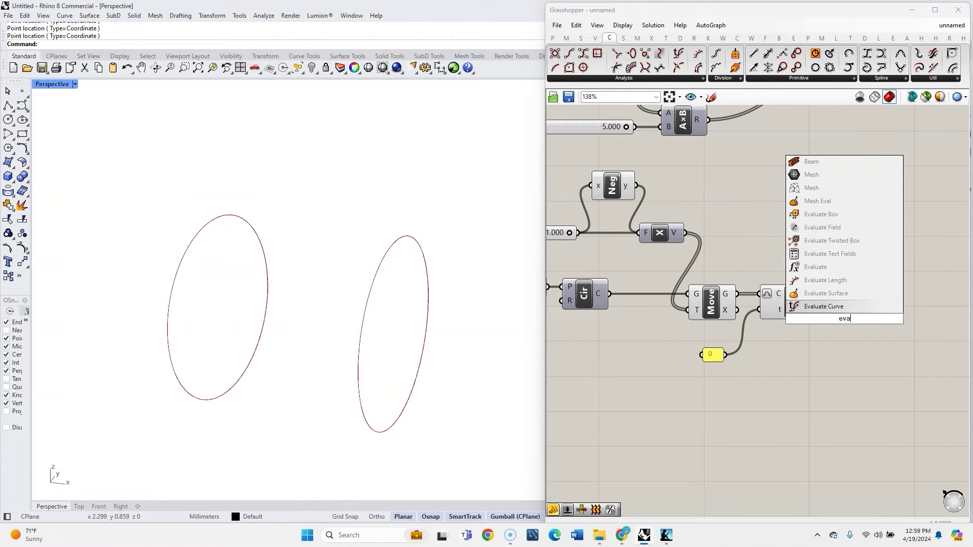
click(842, 307)
right_drag(843, 351, 802, 332)
drag(784, 294, 791, 338)
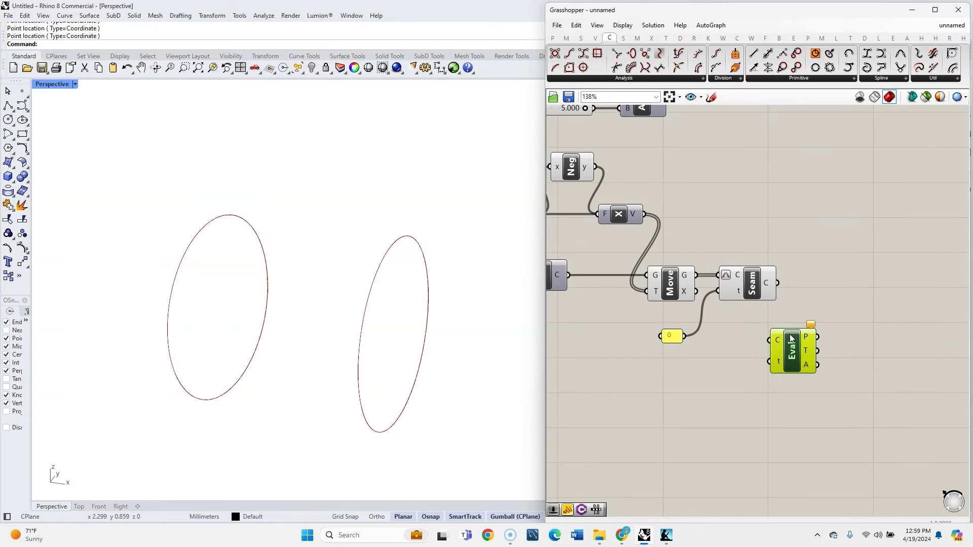
drag(778, 283, 772, 340)
Step: Reparameterize the Evaluate Curve's C input and connect the 0 panel to its t input
right_click(780, 339)
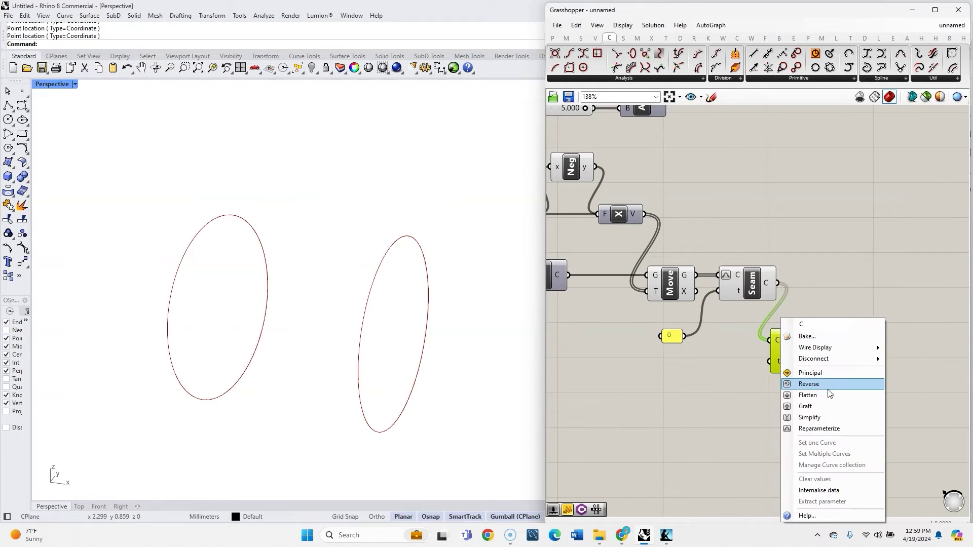
click(834, 428)
drag(684, 335, 790, 357)
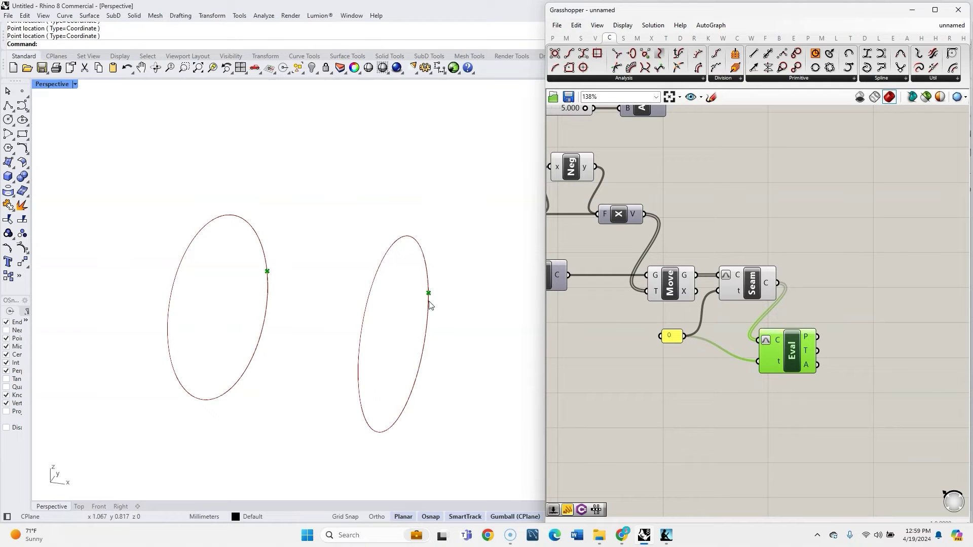
click(747, 379)
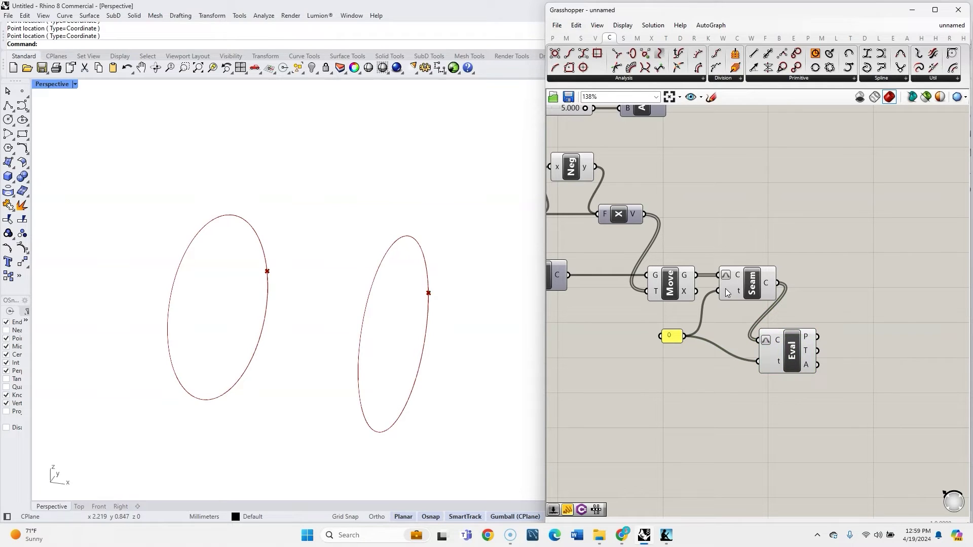
drag(803, 357, 845, 343)
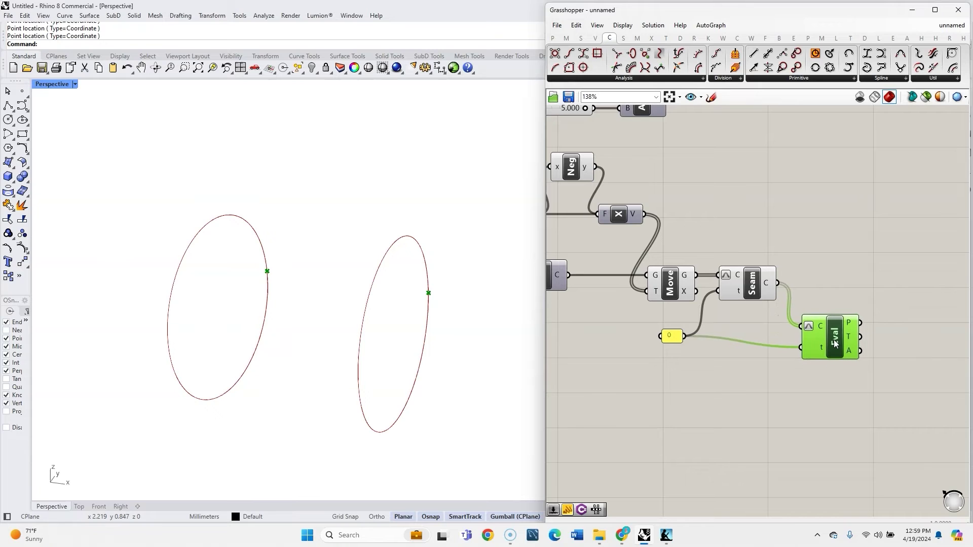
click(842, 282)
Step: Add a Merge component below the Circle component
scroll(716, 394, down, 3)
scroll(715, 394, up, 3)
double_click(677, 388)
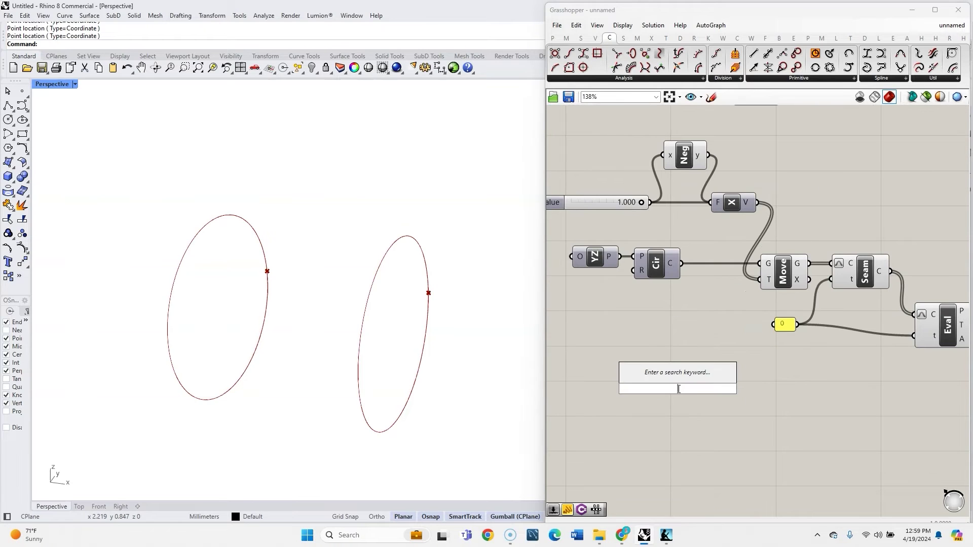
text(mer)
click(633, 364)
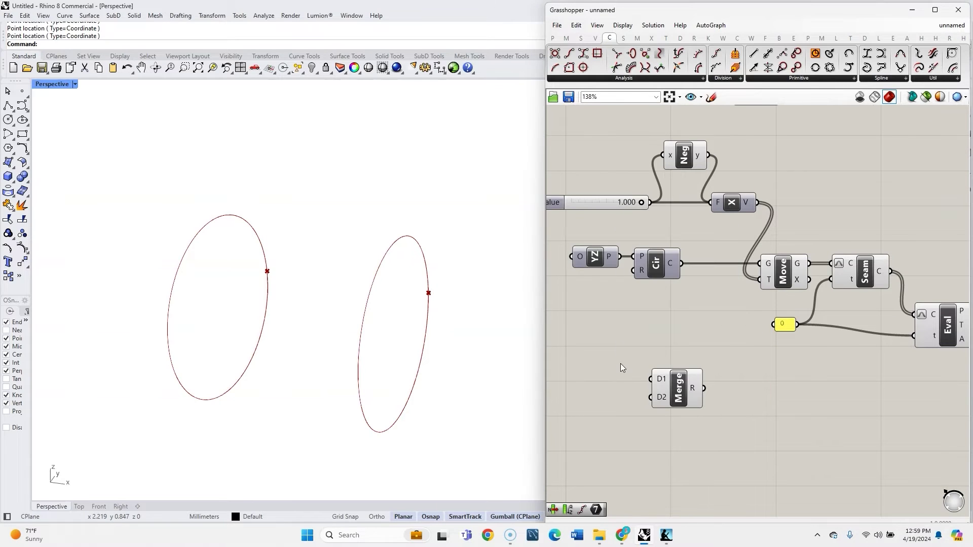
Step: Connect two number sliders set to 0.000 to the Merge's first two inputs, and its R output to the Seam's t input
double_click(621, 364)
text(0.)
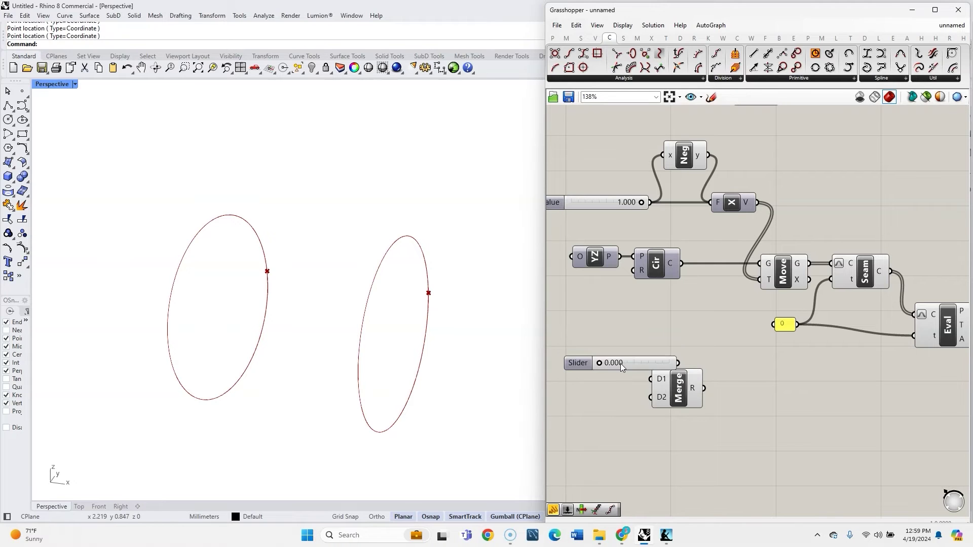
click(625, 360)
drag(577, 376, 578, 378)
alt+drag(579, 378, 578, 393)
drag(668, 389, 867, 274)
click(750, 385)
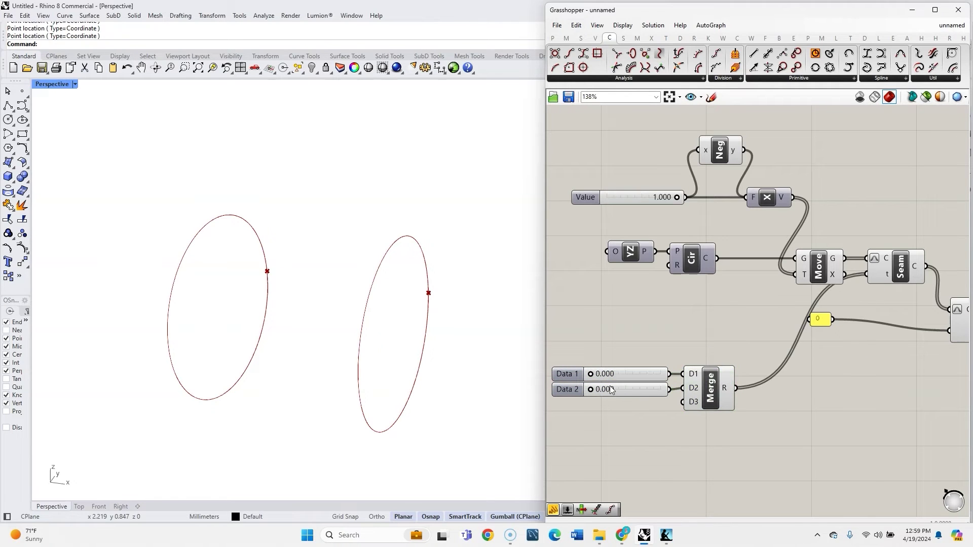
Step: Delete the Evaluate Curve component and its 0 panel
mouse_move(594, 375)
mouse_down()
mouse_move(611, 377)
mouse_move(592, 367)
mouse_up()
scroll(606, 325, down, 4)
scroll(815, 336, up, 4)
drag(849, 351, 643, 306)
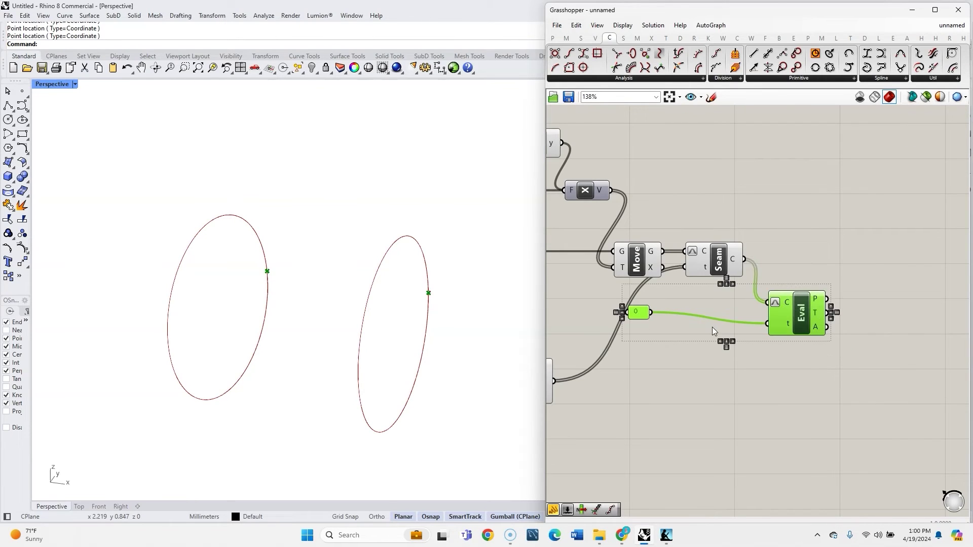
key(Delete)
Step: Add a Divide Curve component fed by the Seam's output and connect an integer slider set to 10 to its N input
double_click(795, 278)
text(di)
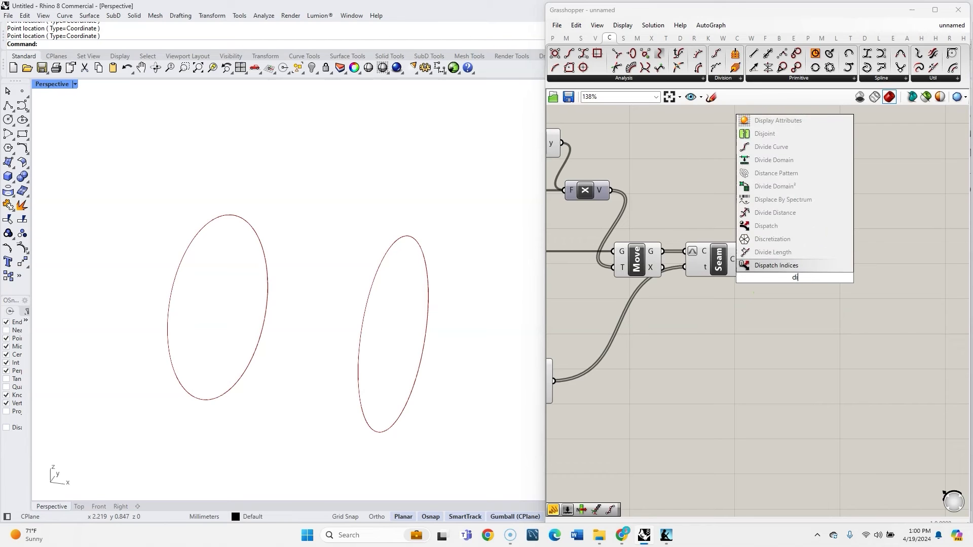
click(771, 146)
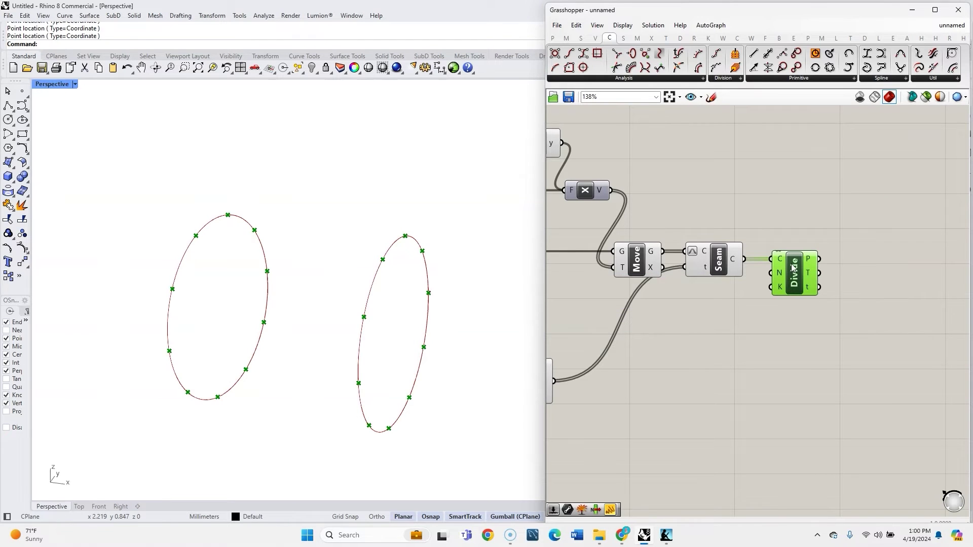
double_click(778, 319)
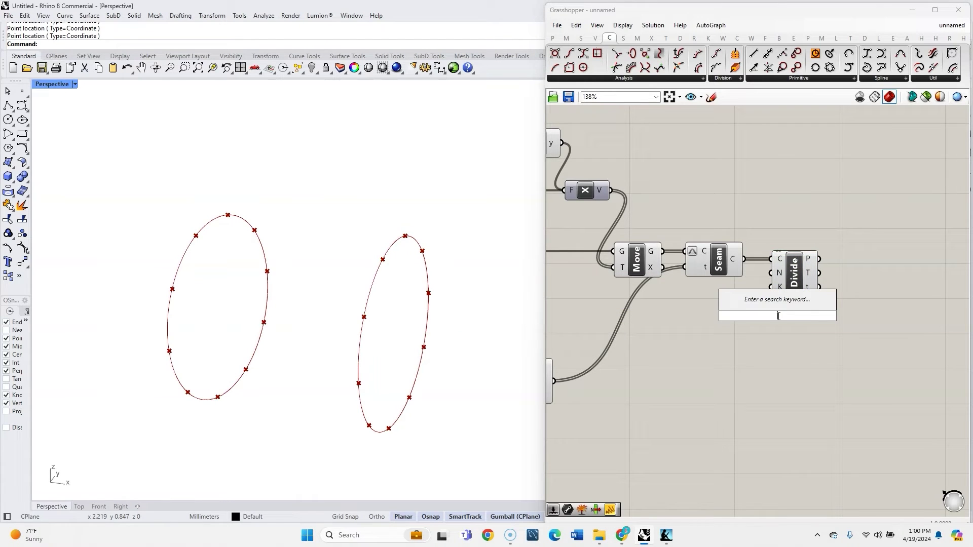
text(10<1)
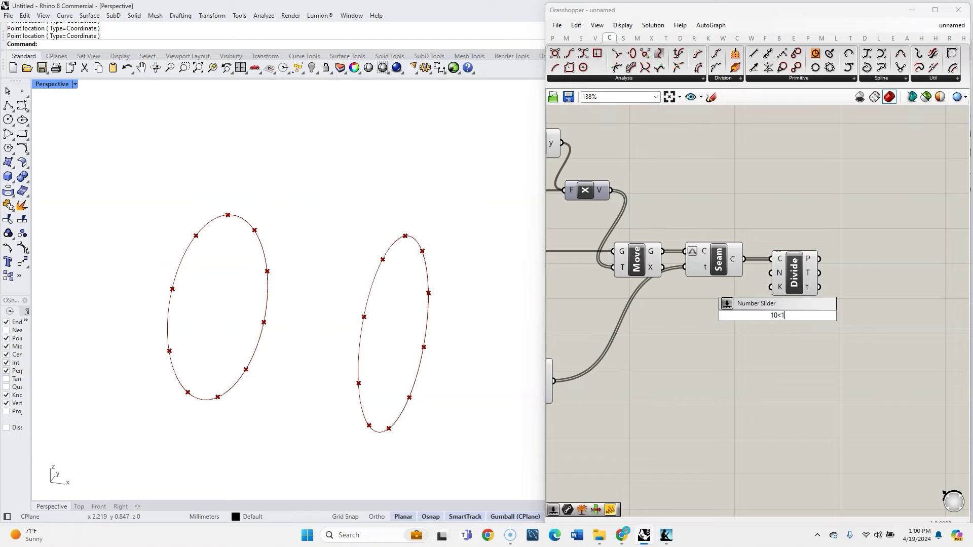
key(Return)
drag(726, 311, 647, 308)
Step: Hide the preview of the Seam component
drag(756, 312, 637, 236)
middle_click(634, 265)
click(665, 240)
scroll(689, 217, down, 4)
scroll(652, 231, up, 3)
click(663, 240)
middle_click(662, 240)
click(671, 203)
click(702, 191)
Step: Add an Explode Tree component and connect the Divide Curve's P output to its D input
scroll(701, 191, down, 4)
right_drag(760, 208, 704, 236)
scroll(705, 236, up, 4)
scroll(704, 236, up, 4)
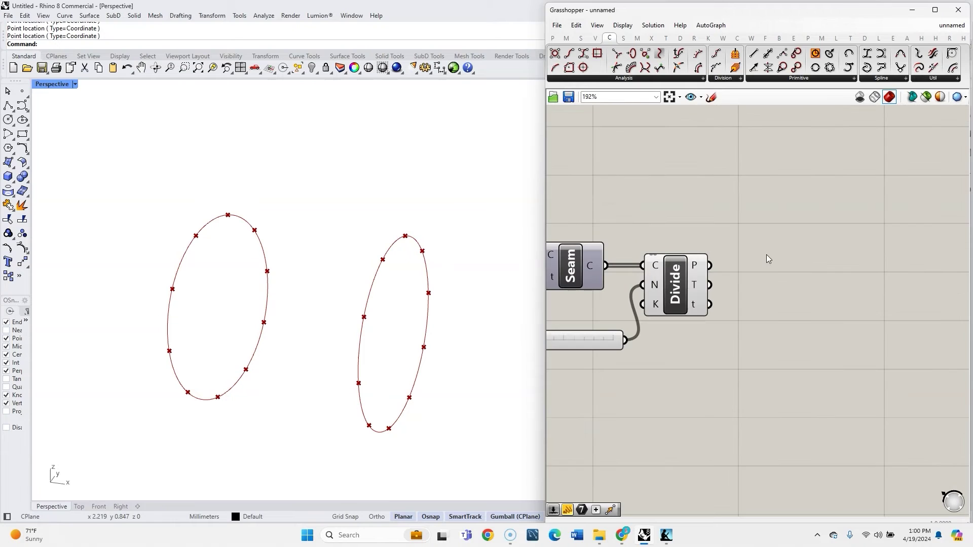
double_click(766, 254)
text(ban)
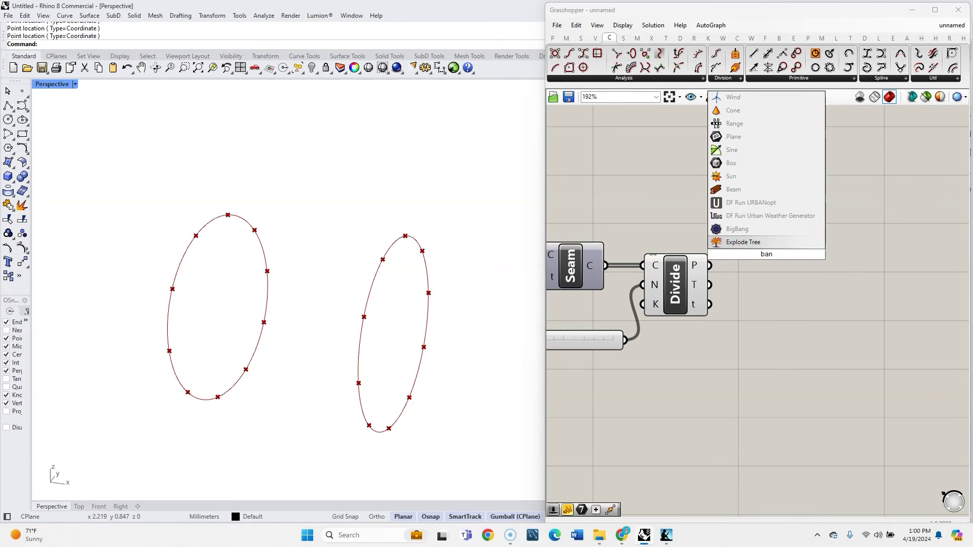
click(763, 243)
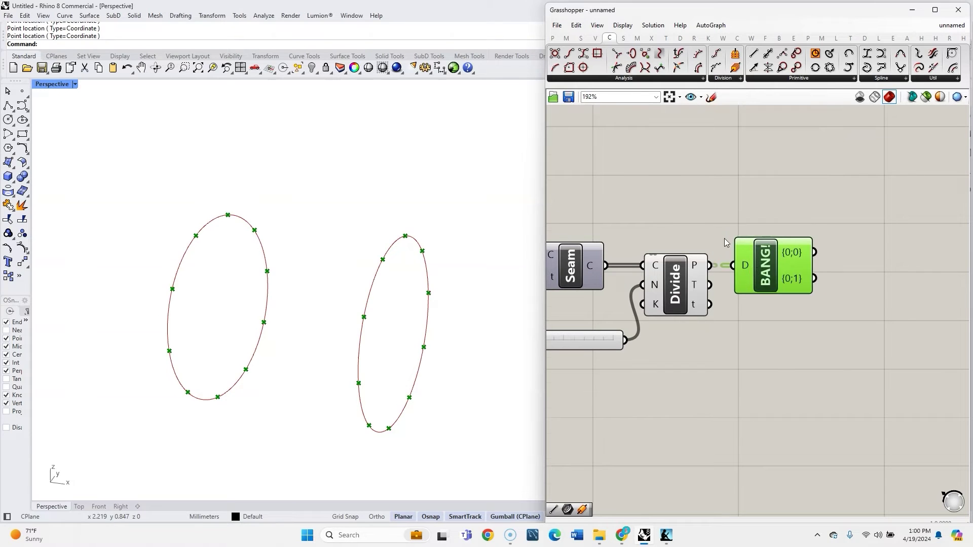
Step: Add a Line component and connect the Explode Tree outputs {0;0} and {0;1} to its A and B inputs
scroll(730, 244, down, 1)
right_drag(858, 262, 804, 261)
double_click(804, 260)
text(line)
click(790, 248)
drag(752, 253, 776, 253)
Step: Raise one of the Merge sliders to twist the lines between the circles, and set the Divide Curve count to 27
scroll(817, 311, down, 5)
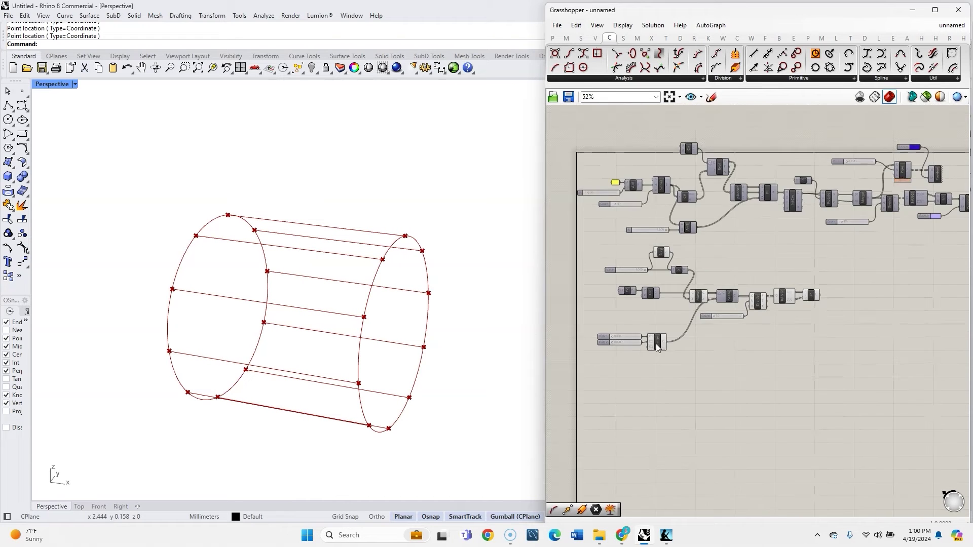
scroll(629, 340, up, 5)
drag(596, 335, 623, 332)
scroll(615, 342, up, 2)
scroll(674, 292, down, 5)
scroll(812, 276, up, 5)
drag(796, 275, 813, 278)
Step: Switch the Rhino viewport to the Front view
shift+right_drag(335, 382, 401, 328)
click(99, 506)
scroll(157, 449, down, 3)
scroll(223, 456, up, 4)
scroll(239, 448, up, 3)
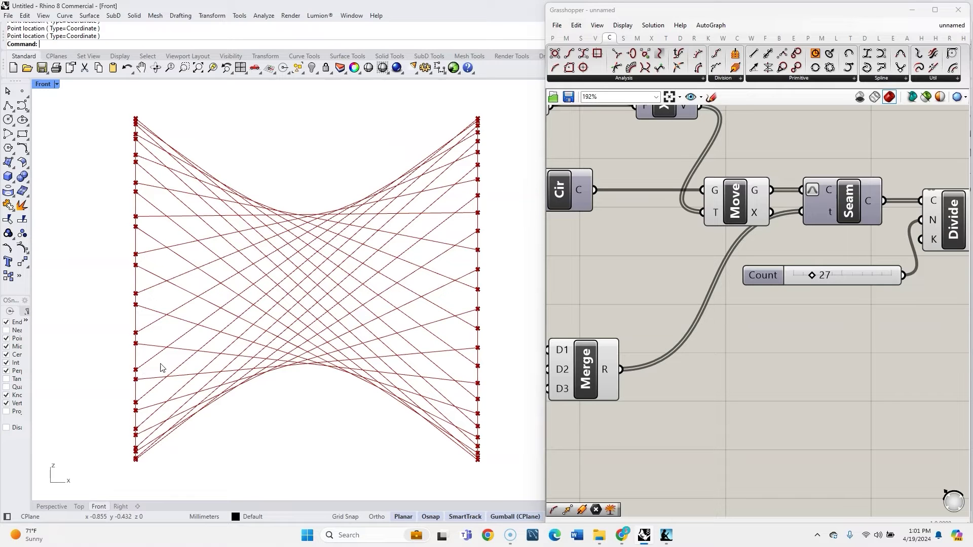
Step: Copy the swatch and Custom Preview from the double helix definition and connect the Move's G output to the preview's G input
scroll(698, 383, down, 5)
scroll(853, 277, up, 1)
drag(917, 248, 823, 186)
scroll(892, 245, down, 4)
scroll(755, 333, up, 4)
alt+drag(892, 245, 727, 338)
scroll(722, 338, down, 3)
scroll(662, 346, up, 4)
drag(651, 379, 806, 320)
Step: Turn on the preview of the copied Custom Preview component
middle_click(820, 330)
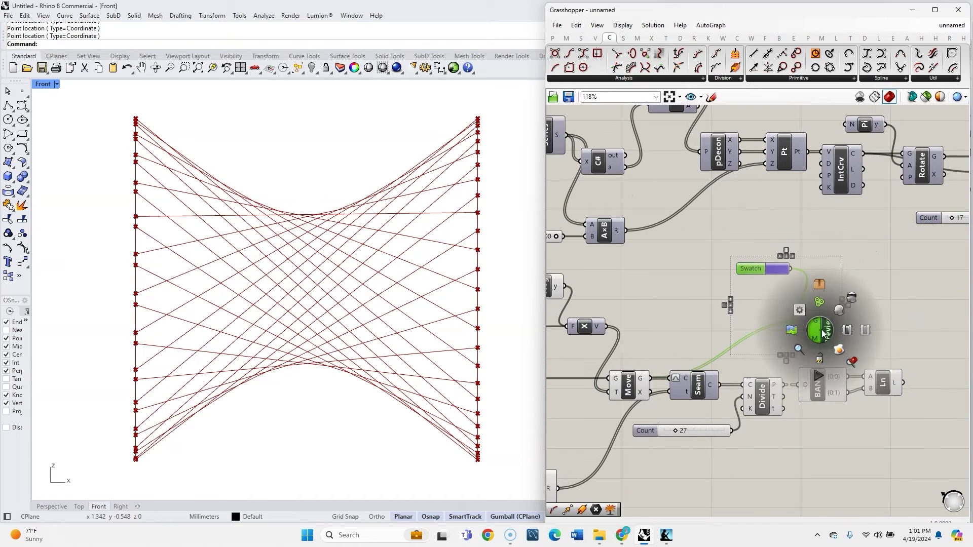
click(843, 311)
click(760, 302)
click(628, 385)
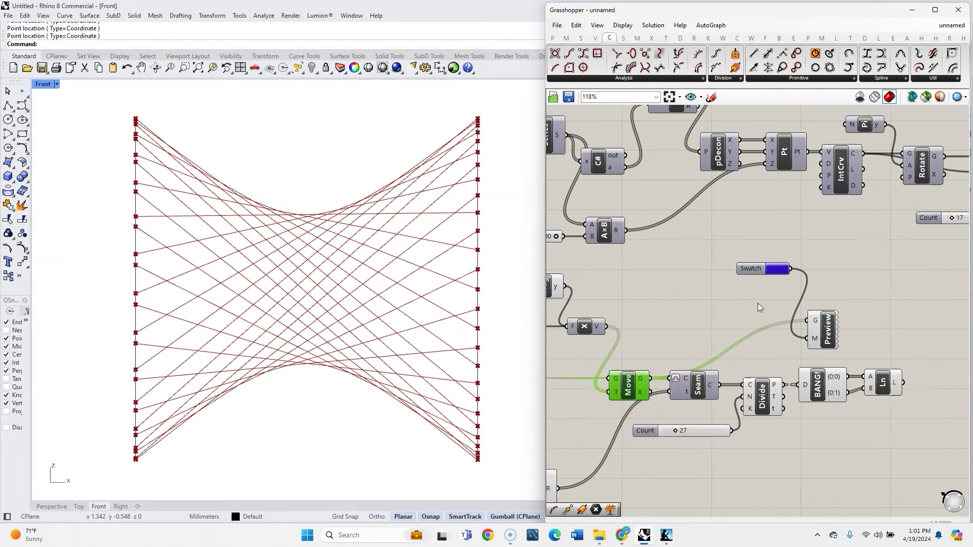
Step: Copy the helix definition's Radius slider, Pipe, swatch and Custom Preview group into the new definition
scroll(777, 338, down, 3)
scroll(881, 221, up, 2)
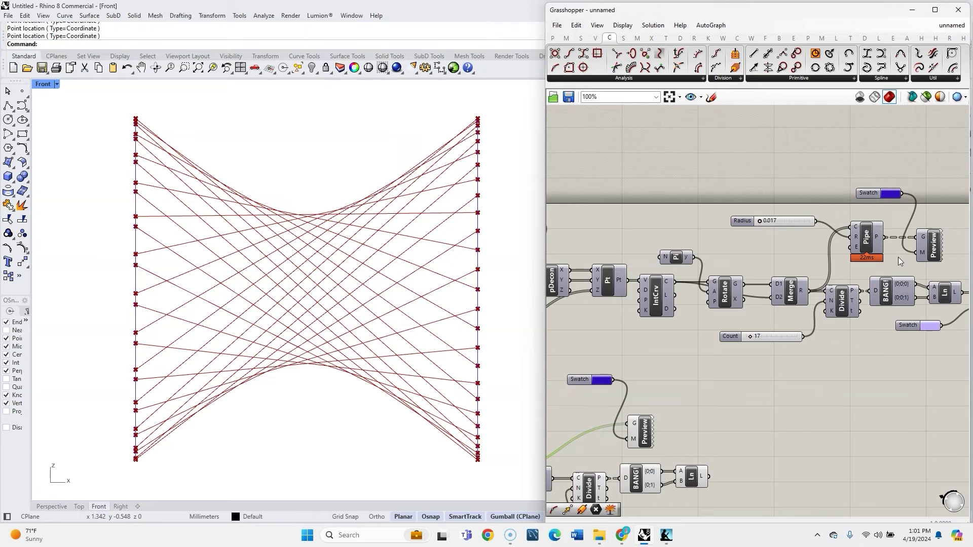
drag(953, 260, 777, 177)
scroll(874, 230, down, 4)
alt+drag(870, 223, 768, 409)
scroll(761, 328, up, 3)
Step: Delete the earlier copied swatch and Custom Preview pair, and place the copied Pipe group above the Divide Curve component
drag(762, 332, 705, 272)
key(Delete)
drag(840, 499, 712, 426)
drag(770, 475, 737, 321)
click(806, 329)
Step: Connect the Move's G output to the copied Pipe's C input and turn on the Custom Preview's display
scroll(786, 327, up, 3)
scroll(667, 368, down, 3)
right_drag(542, 358, 519, 358)
scroll(566, 377, up, 3)
right_drag(566, 377, 614, 377)
drag(614, 374, 788, 294)
click(902, 318)
middle_click(902, 319)
click(924, 298)
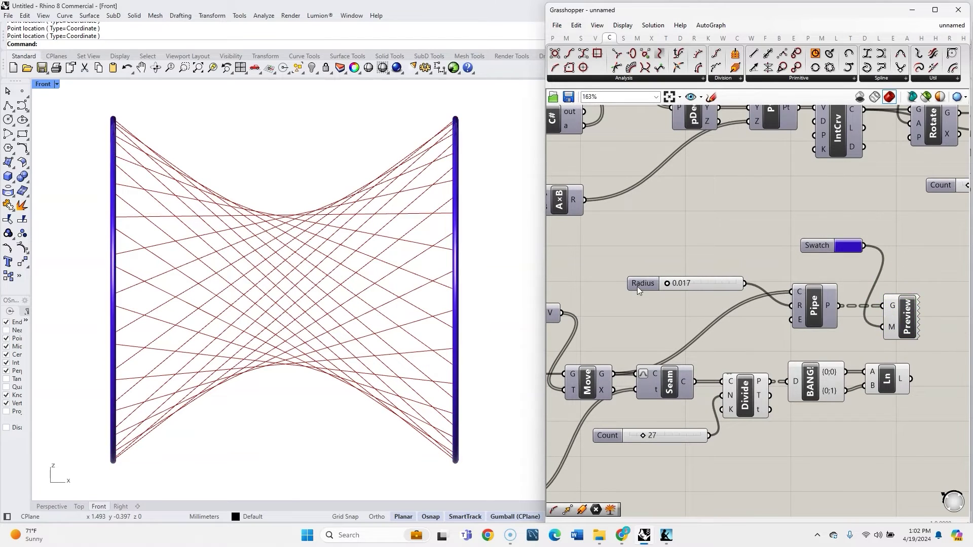
Step: Set the copied Radius slider's maximum to 0.1 and lower the pipe radius to 0.008
scroll(636, 286, up, 4)
double_click(645, 279)
double_click(634, 311)
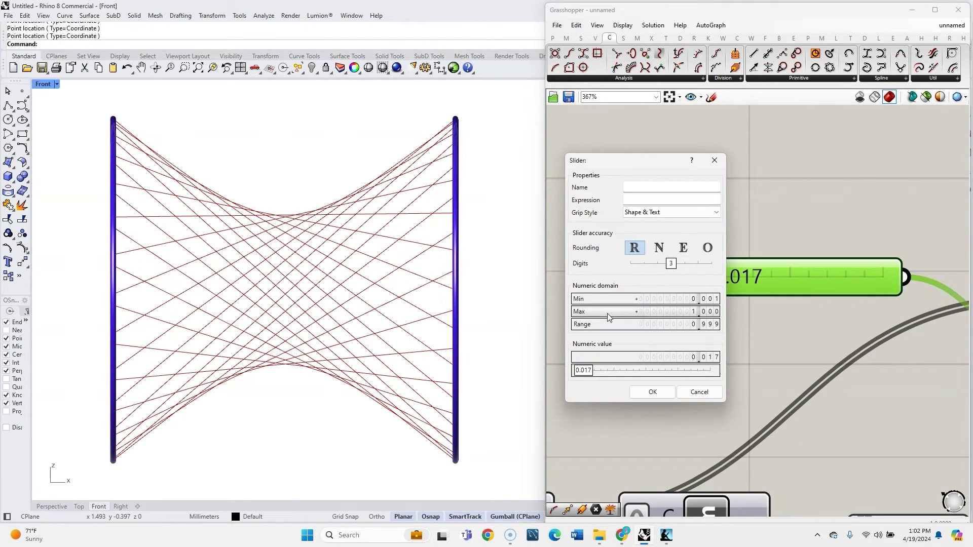
text(.1)
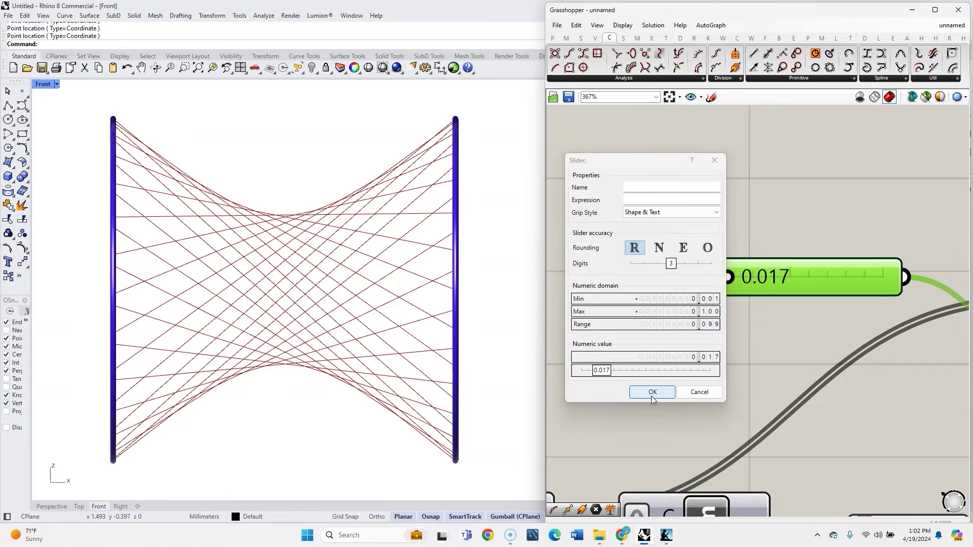
click(653, 392)
click(651, 227)
scroll(651, 229, down, 5)
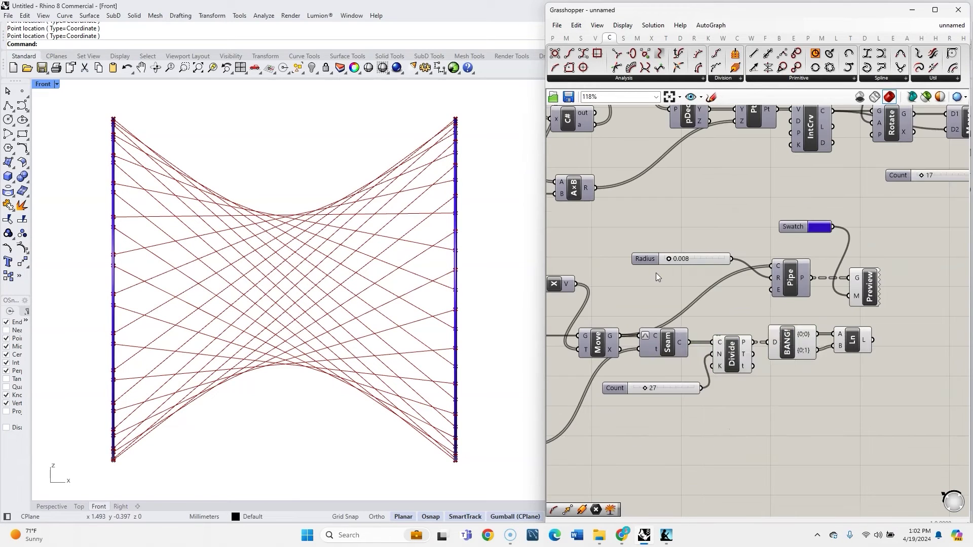
Step: Copy the swatch and Custom Preview pair beside the Line component, feed it from the Line output and turn off the Line's own preview
right_drag(913, 335, 843, 363)
drag(843, 325, 747, 238)
alt+drag(790, 306, 854, 381)
click(832, 354)
drag(793, 332, 776, 409)
drag(803, 369, 843, 381)
drag(862, 392, 843, 379)
click(783, 371)
middle_click(758, 347)
click(834, 329)
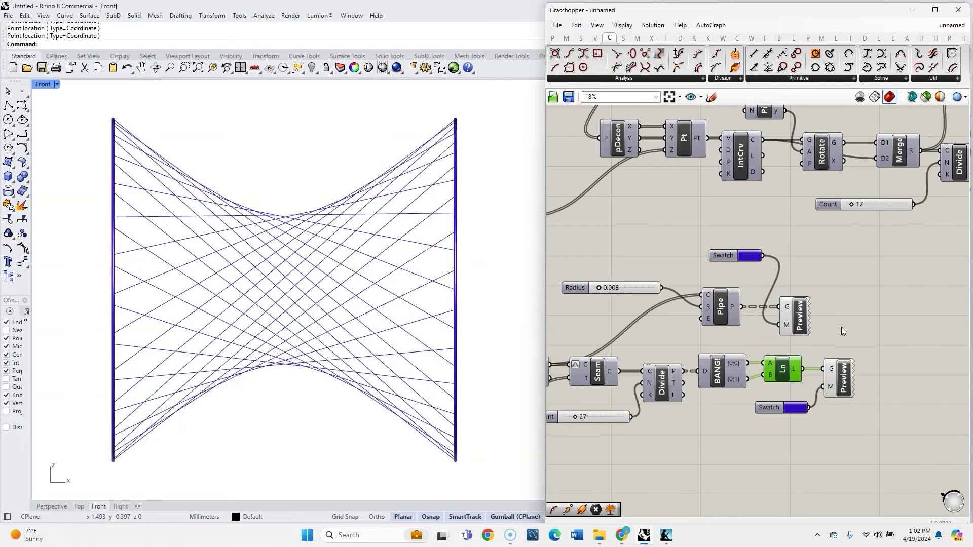
Step: Change the copied swatch that colours the lines to green
scroll(770, 450, up, 2)
click(811, 391)
drag(905, 436, 897, 445)
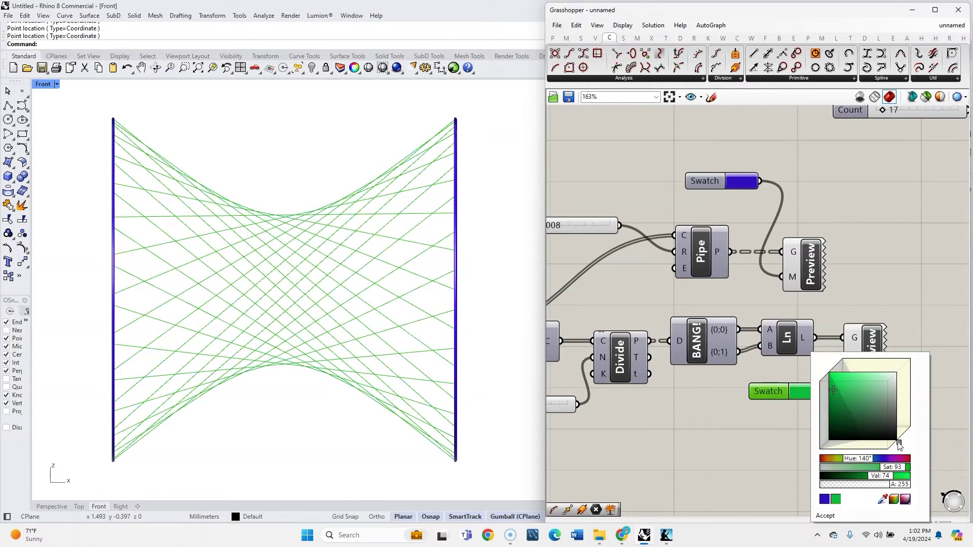
Step: Set the Pipe preview's swatch to black and the lines' swatch to yellow-green
click(742, 181)
click(833, 263)
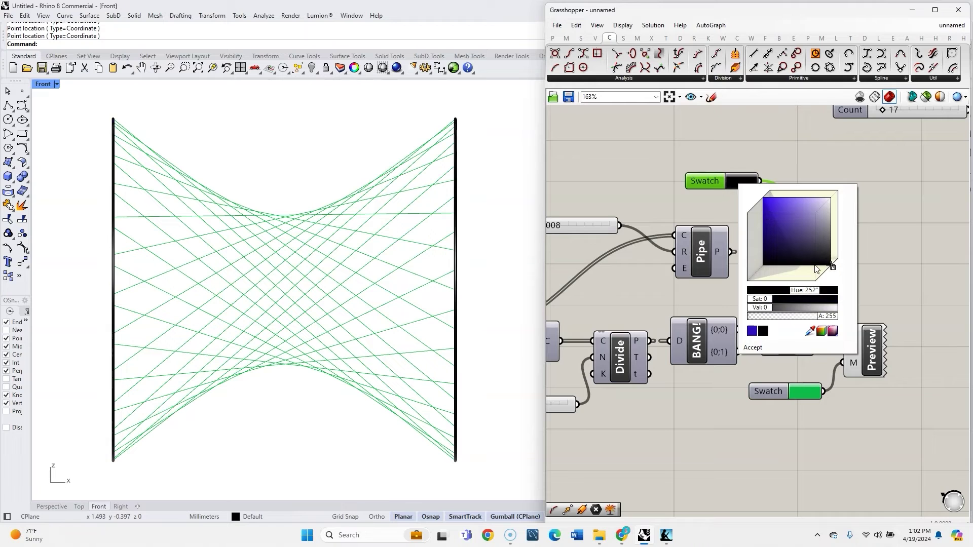
click(811, 392)
click(899, 448)
mouse_move(292, 304)
right_down()
mouse_move(271, 289)
mouse_move(280, 295)
right_up()
mouse_move(805, 338)
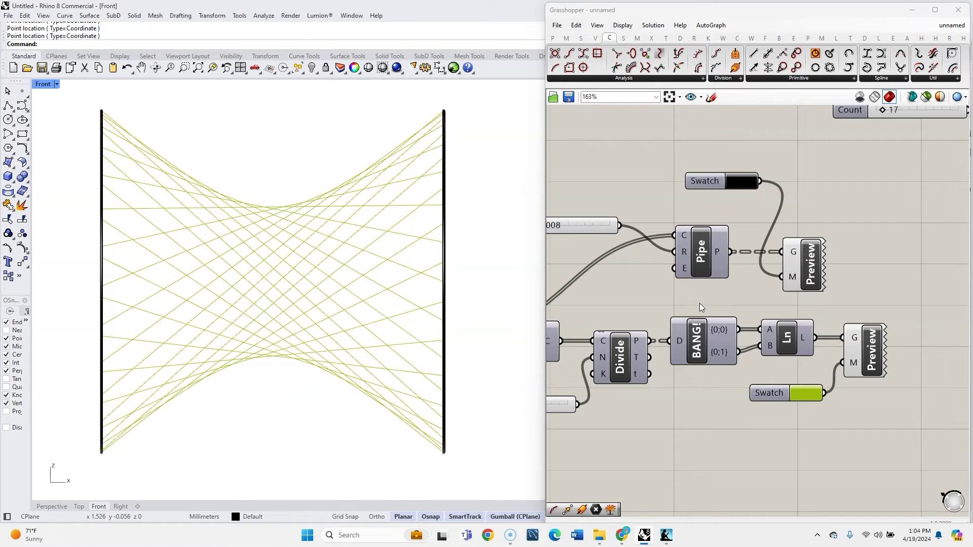
Step: Add a Curve parameter below the lines' Custom Preview, connect the Line output to it and turn off its preview
right_drag(699, 303, 600, 265)
double_click(859, 354)
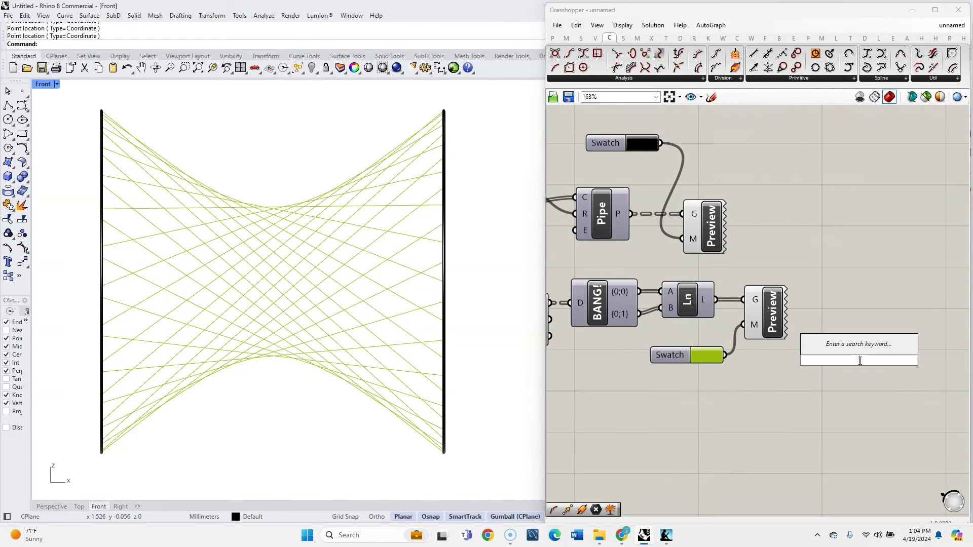
text(cur)
click(847, 270)
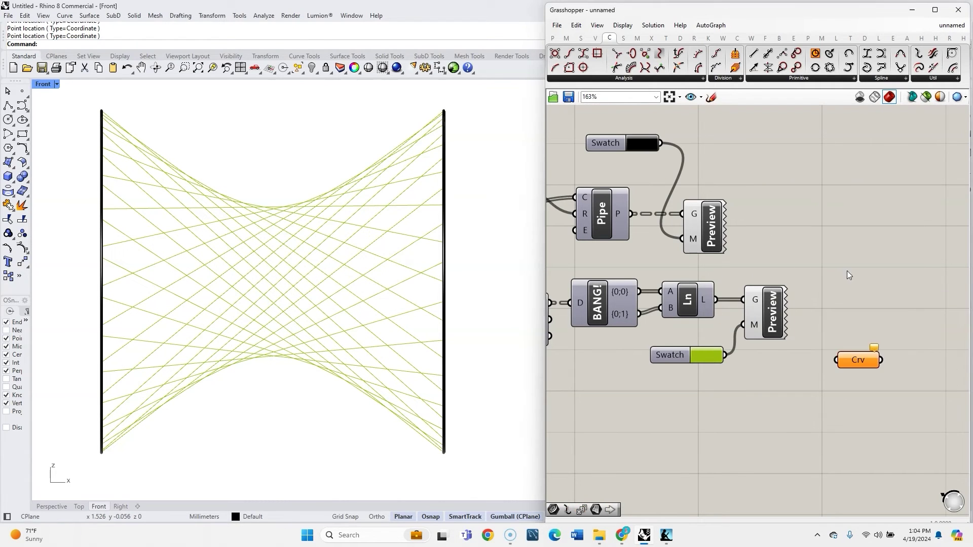
drag(777, 332, 815, 400)
middle_click(816, 400)
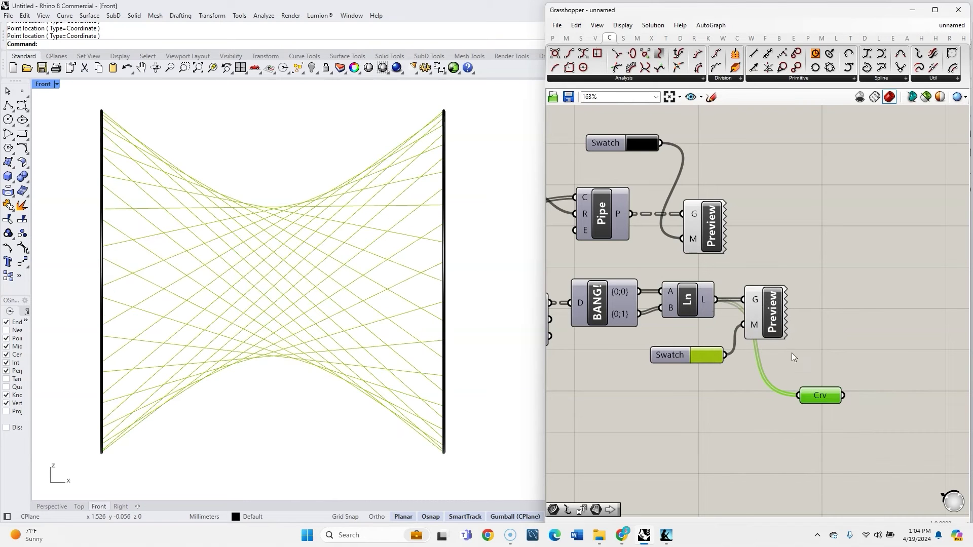
Step: Add a List Length component after the Curve parameter and connect the Curve output to its L input
scroll(841, 390, up, 1)
double_click(841, 391)
text(l)
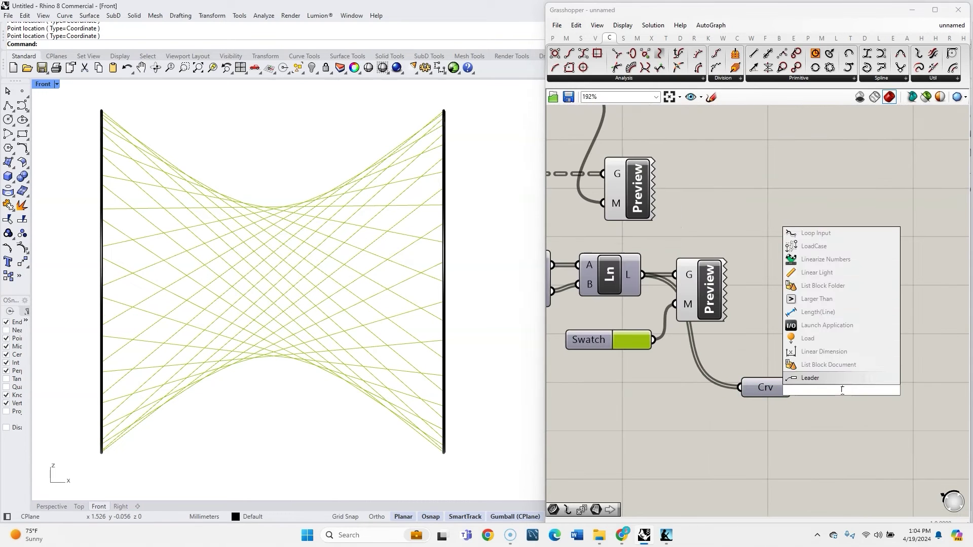
text(ength)
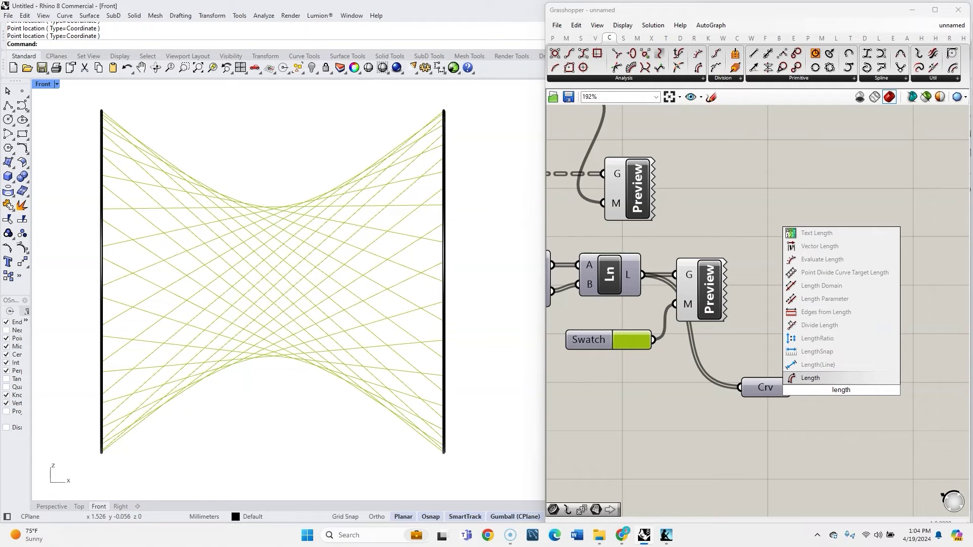
text( list)
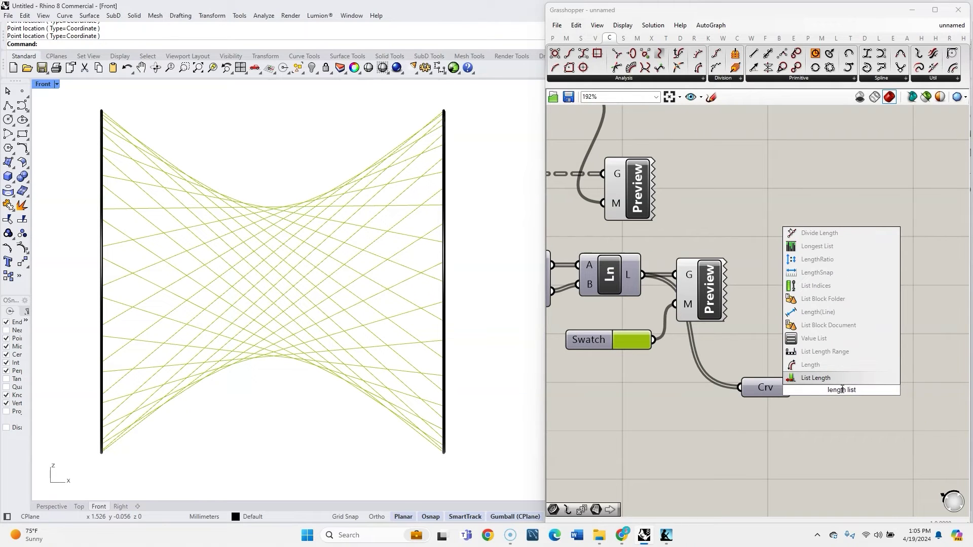
click(827, 378)
drag(801, 389, 842, 427)
scroll(929, 403, up, 1)
Step: Add a Series component and connect the List Length output to its Count input
right_drag(931, 404, 787, 368)
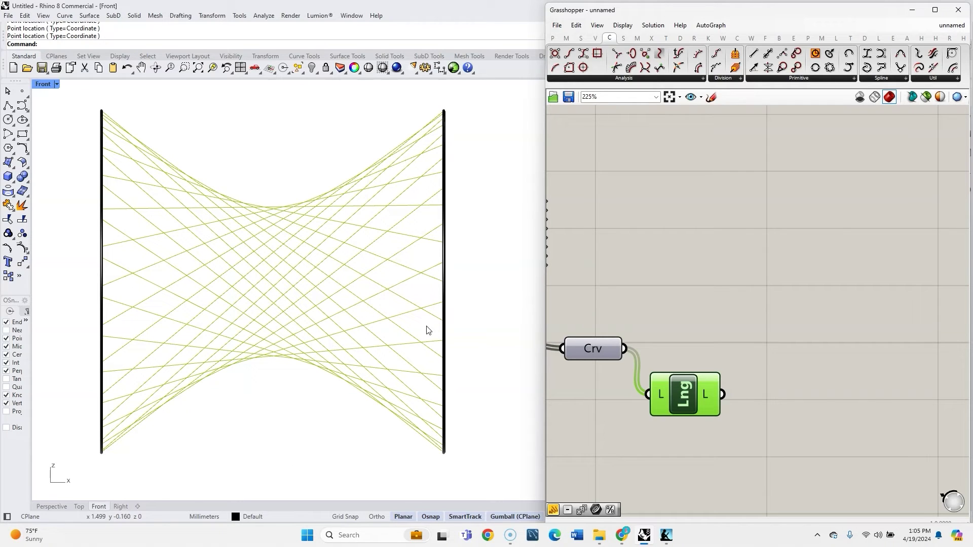
double_click(759, 367)
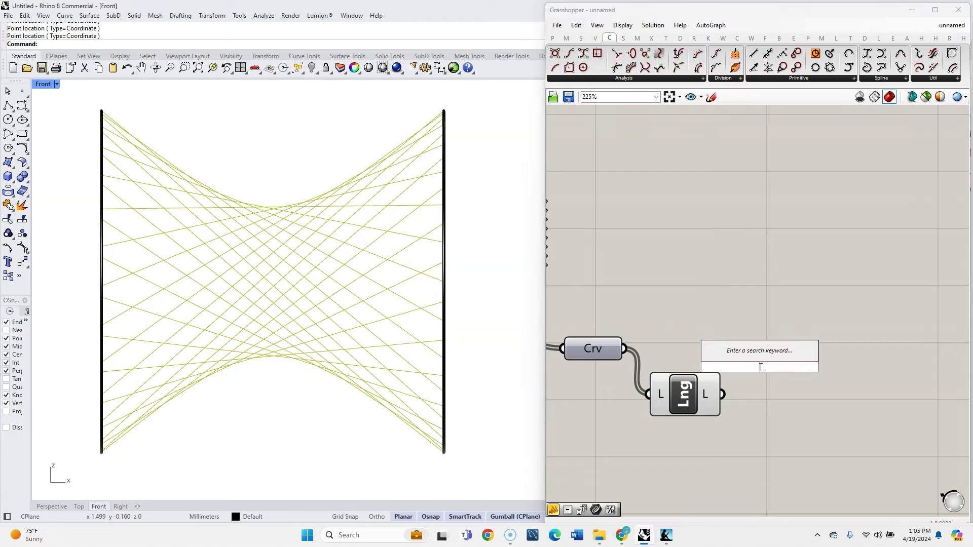
text(seri)
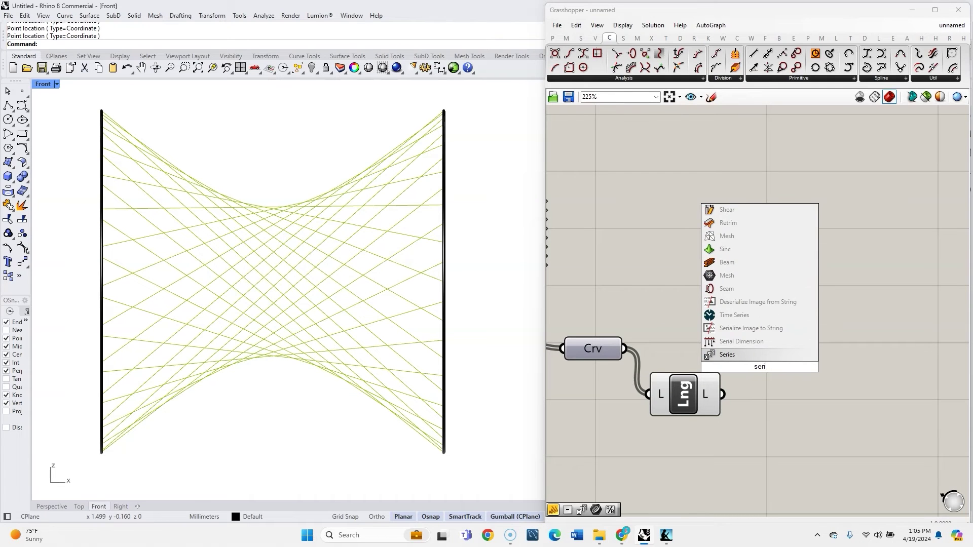
click(756, 358)
mouse_move(744, 384)
mouse_down()
mouse_move(754, 385)
mouse_move(728, 396)
mouse_move(735, 400)
mouse_up()
click(746, 428)
mouse_move(750, 404)
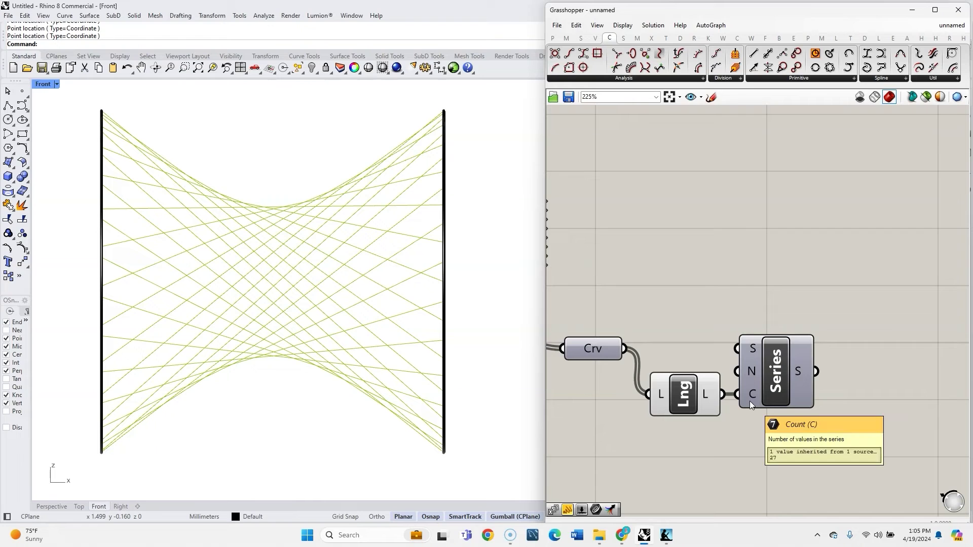
Step: Flatten and simplify the S output of the Series component
right_click(815, 373)
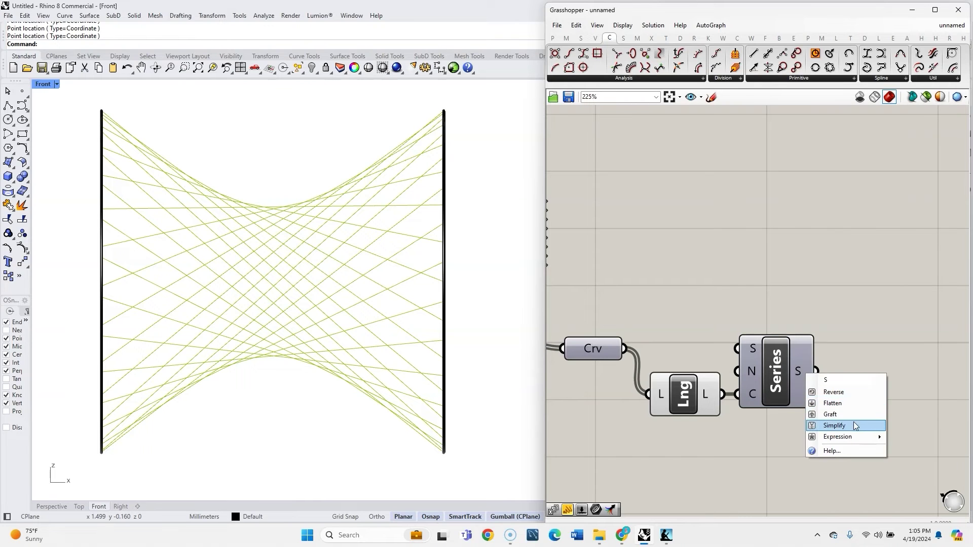
click(853, 403)
right_click(804, 373)
click(834, 426)
Step: Add a second Series component and connect the first Series output to its Start input
scroll(714, 380, down, 3)
scroll(828, 381, up, 2)
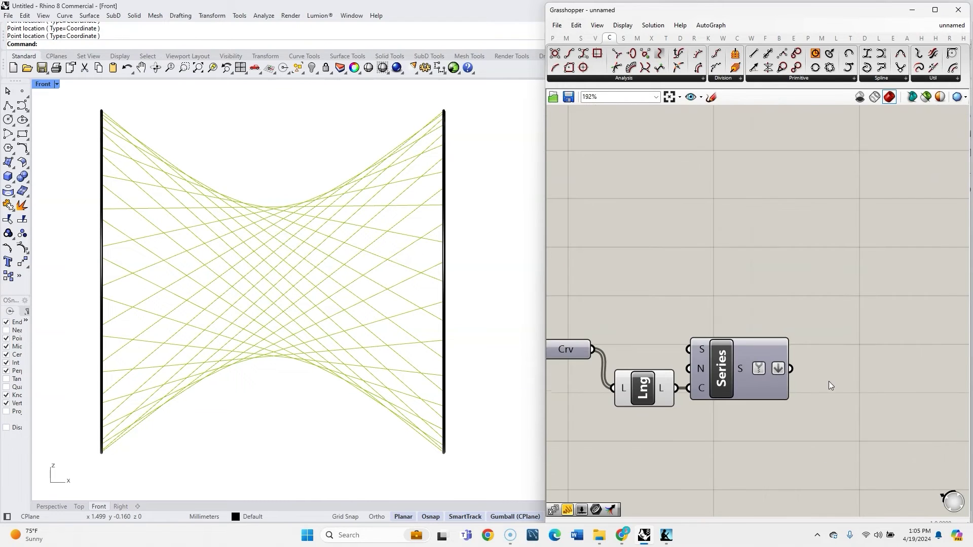
double_click(837, 345)
text(ser)
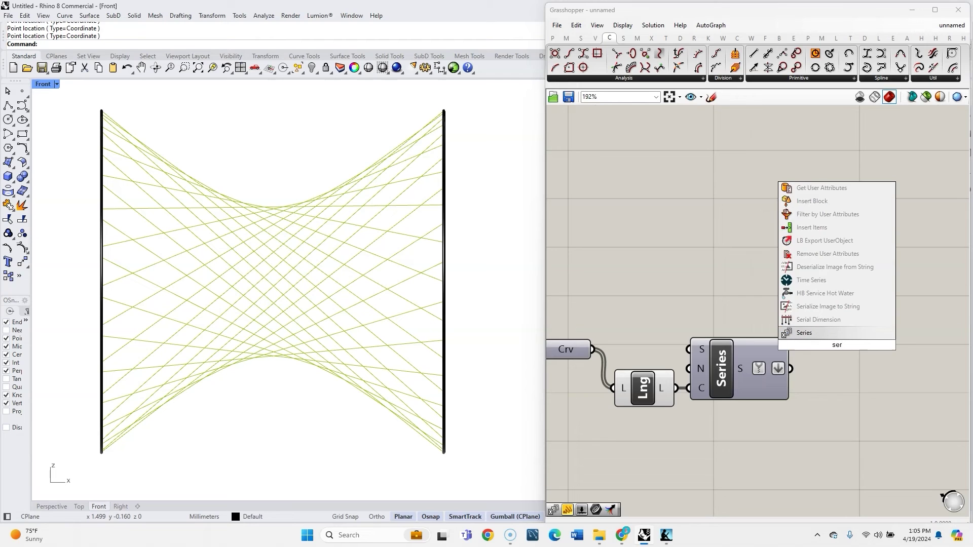
key(Return)
drag(841, 329, 854, 357)
drag(790, 369, 848, 383)
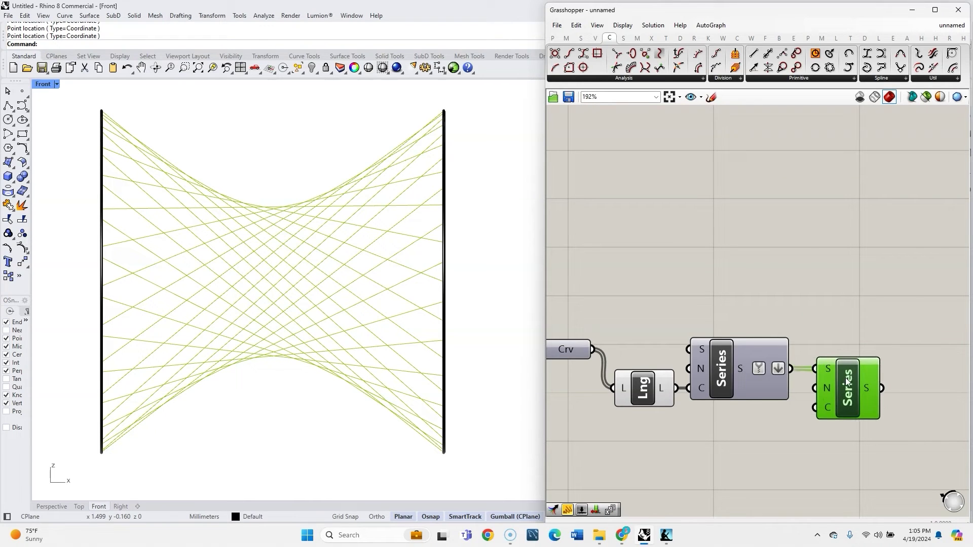
Step: Switch the first Series component's S output from flattened to grafted
right_click(745, 374)
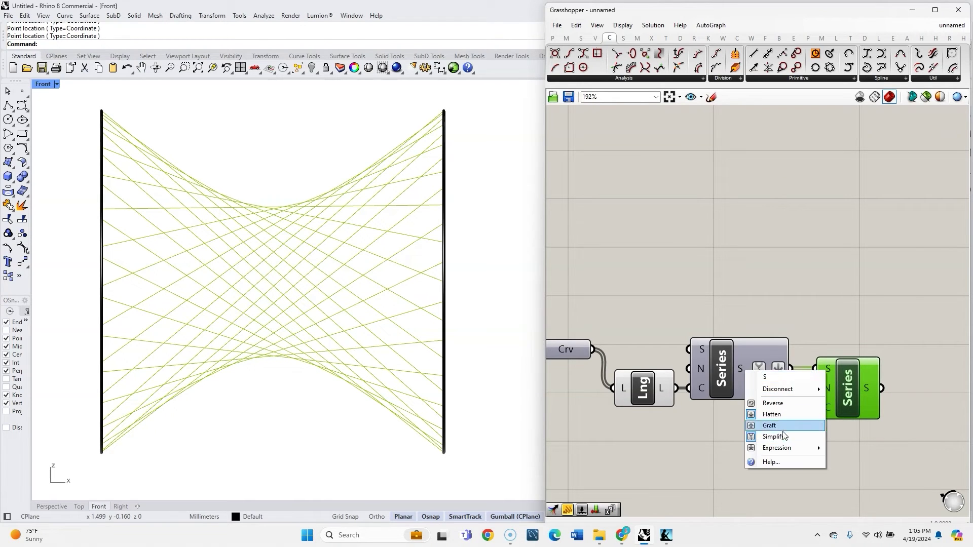
click(776, 424)
mouse_move(828, 374)
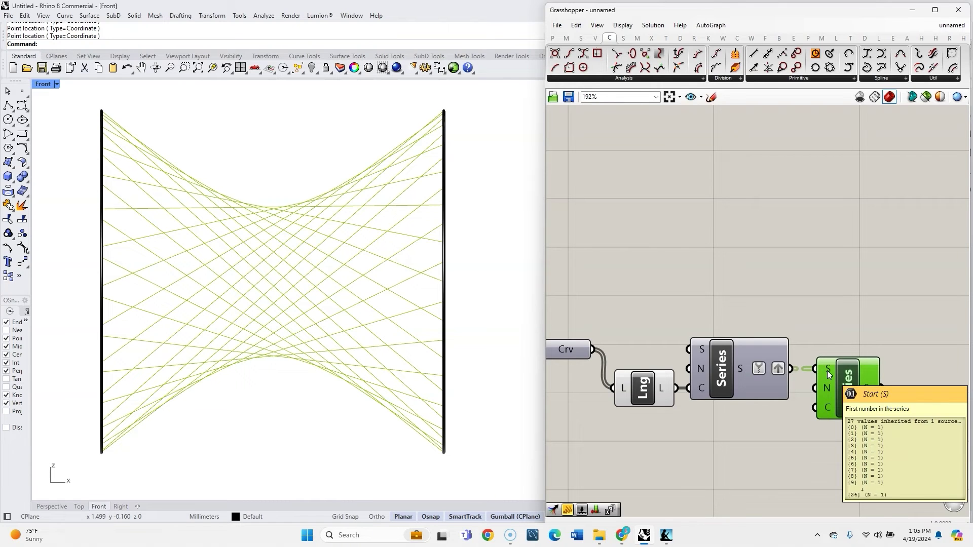
Step: Add a Panel after the second Series component and connect that Series output to it
right_drag(884, 394, 802, 354)
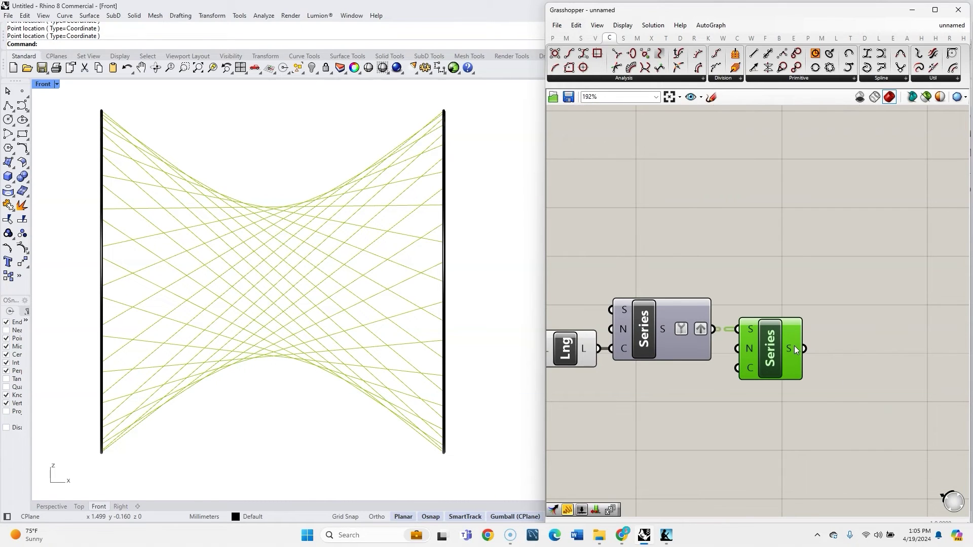
double_click(853, 326)
text(//)
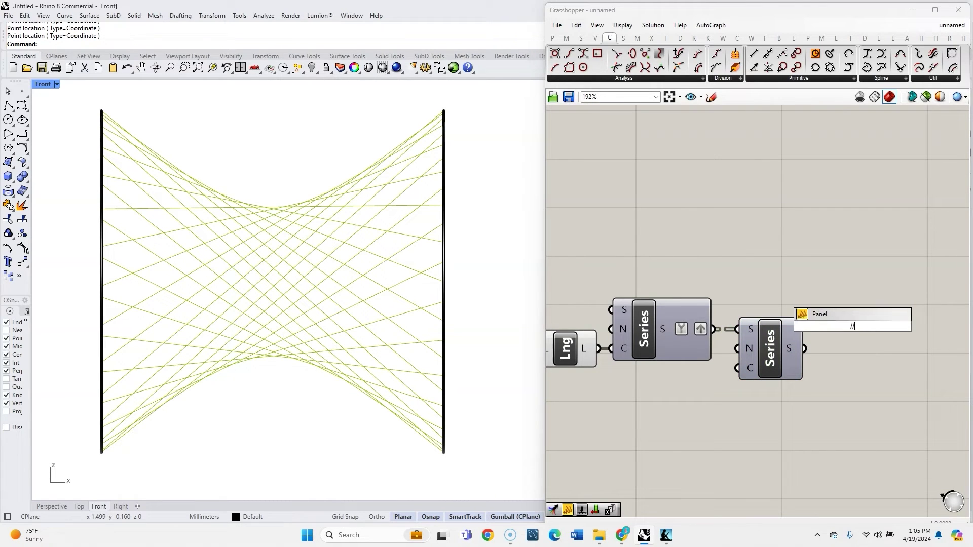
key(Return)
drag(886, 334, 899, 356)
drag(804, 347, 821, 344)
scroll(821, 345, down, 3)
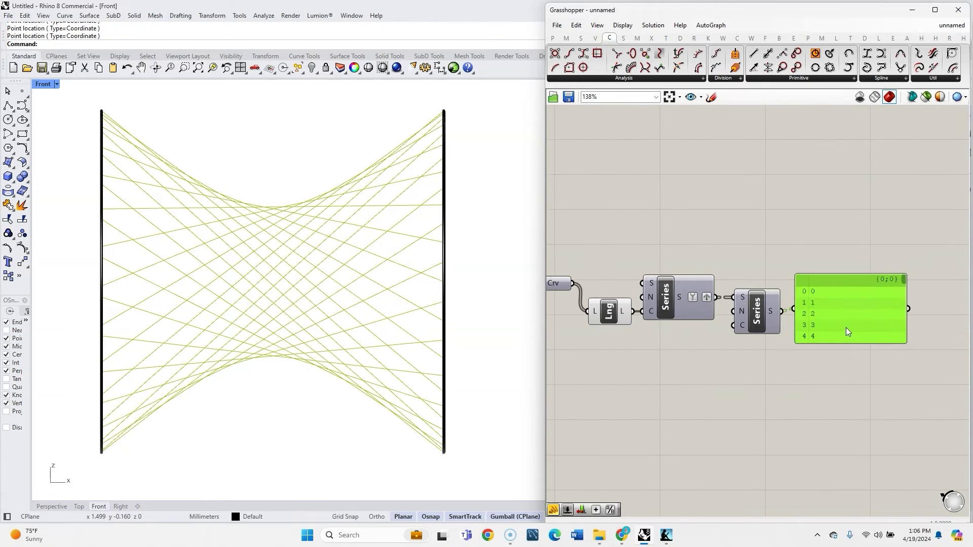
Step: Add a panel containing 2 and connect it to the second Series component's Count input
double_click(683, 348)
text(//2)
key(Return)
scroll(724, 348, up, 2)
drag(682, 356, 694, 325)
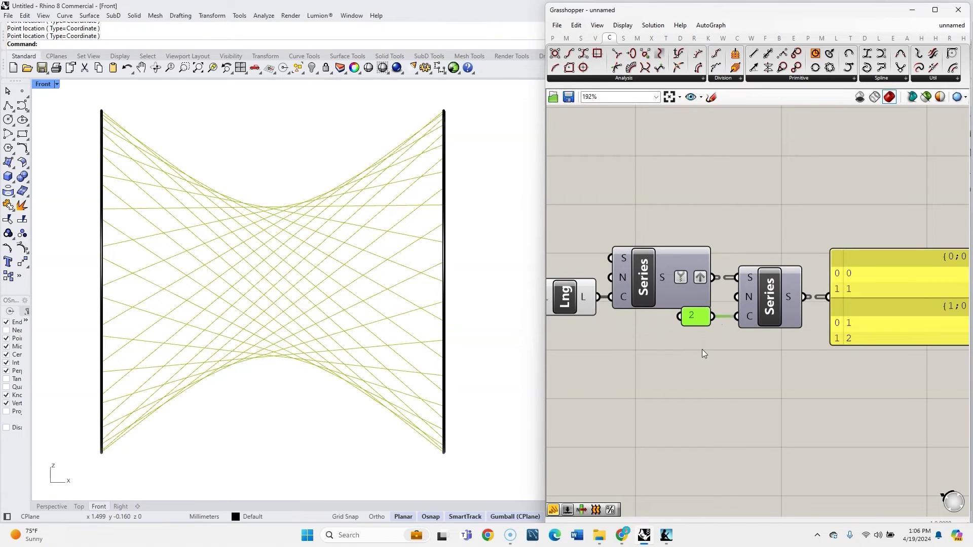
Step: Enlarge the output panel, examine the number pairs through to its last branch, and delete the panel
scroll(702, 349, down, 4)
scroll(811, 324, up, 4)
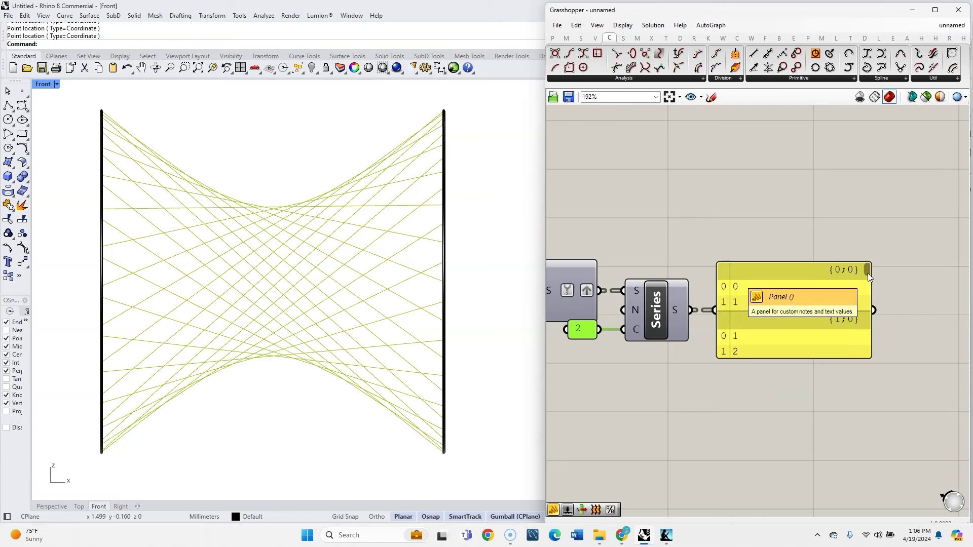
drag(844, 360, 844, 415)
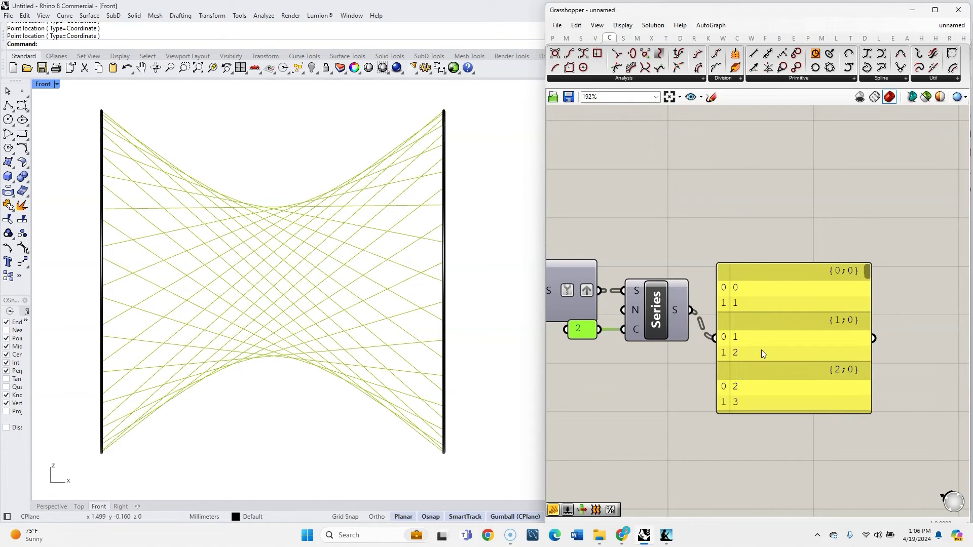
drag(827, 338, 830, 323)
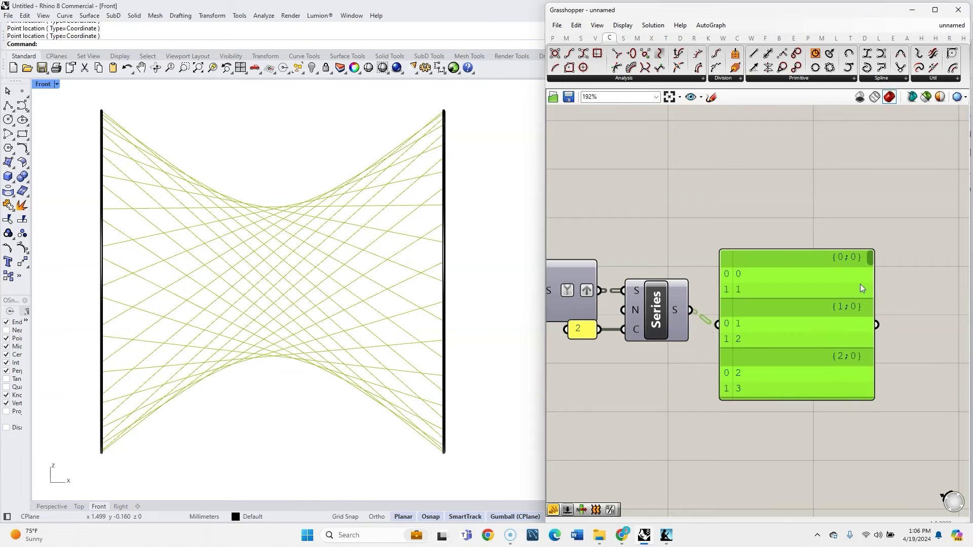
drag(872, 258, 877, 402)
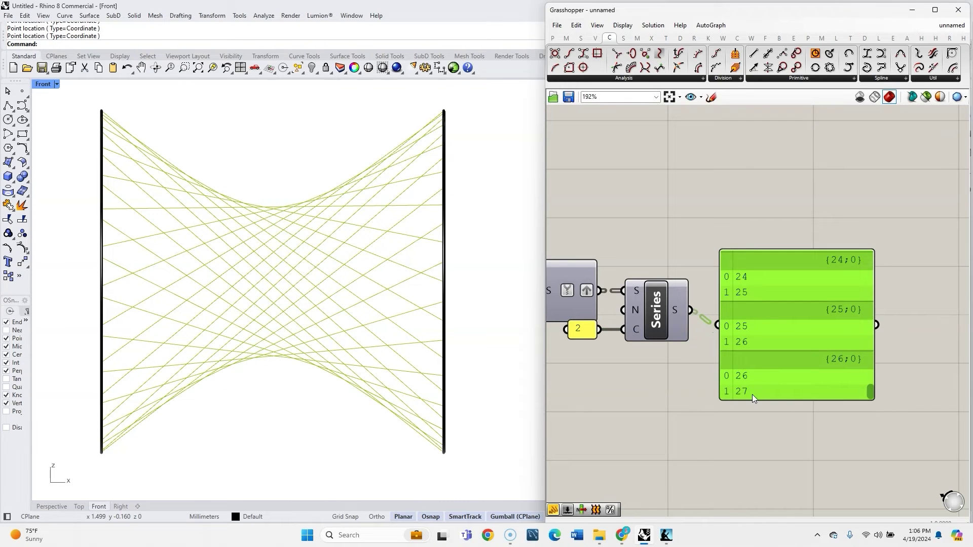
drag(770, 286, 771, 279)
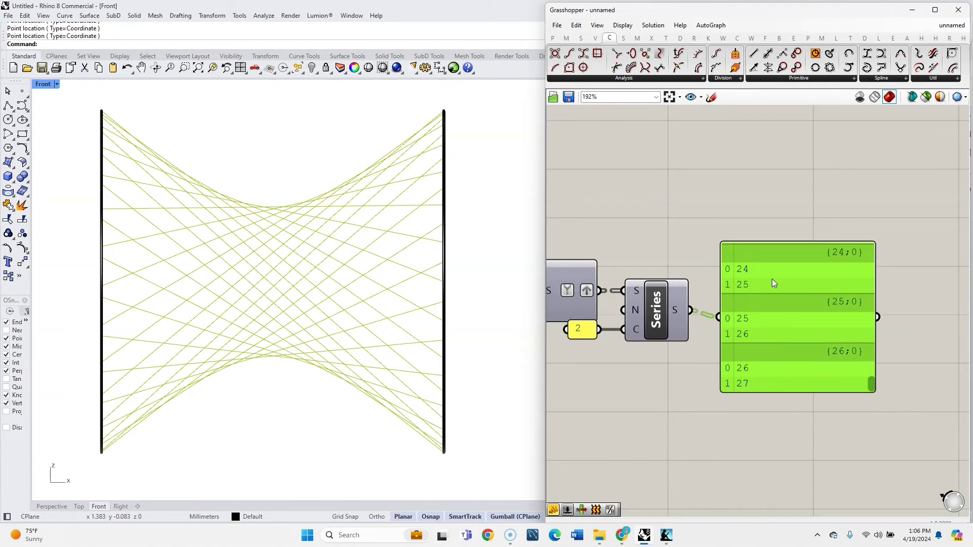
key(Delete)
Step: Add a List Item component and connect the second Series output to its index (i) input
double_click(772, 280)
text(list it)
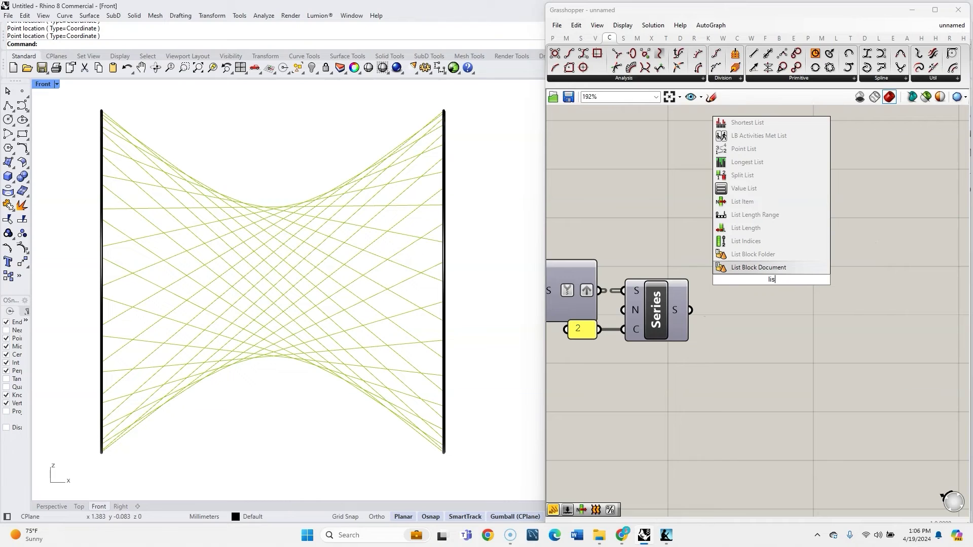
click(750, 264)
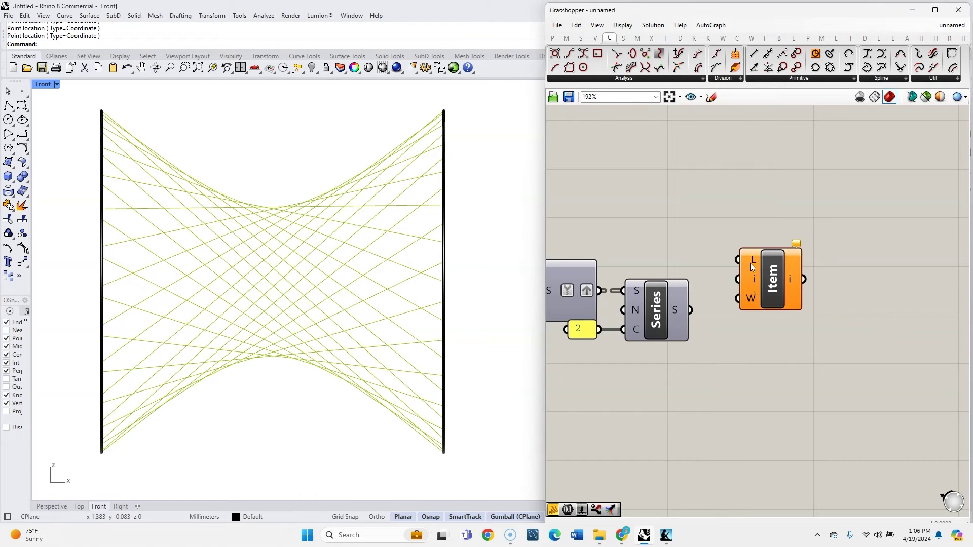
drag(692, 310, 765, 255)
click(828, 327)
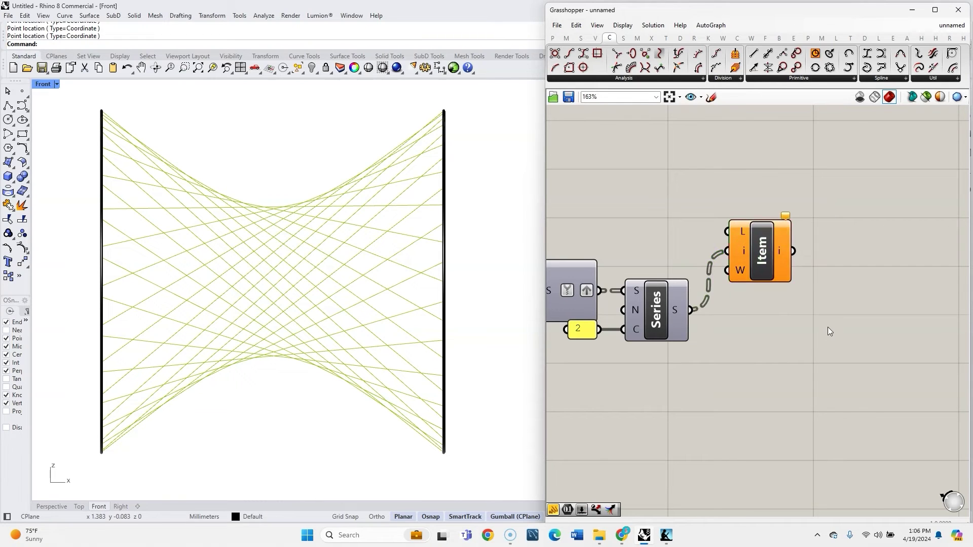
Step: Connect the Curve parameter to the List Item's L input and turn off the preview of the list components
scroll(828, 327, down, 3)
right_drag(680, 266, 719, 276)
scroll(720, 276, up, 2)
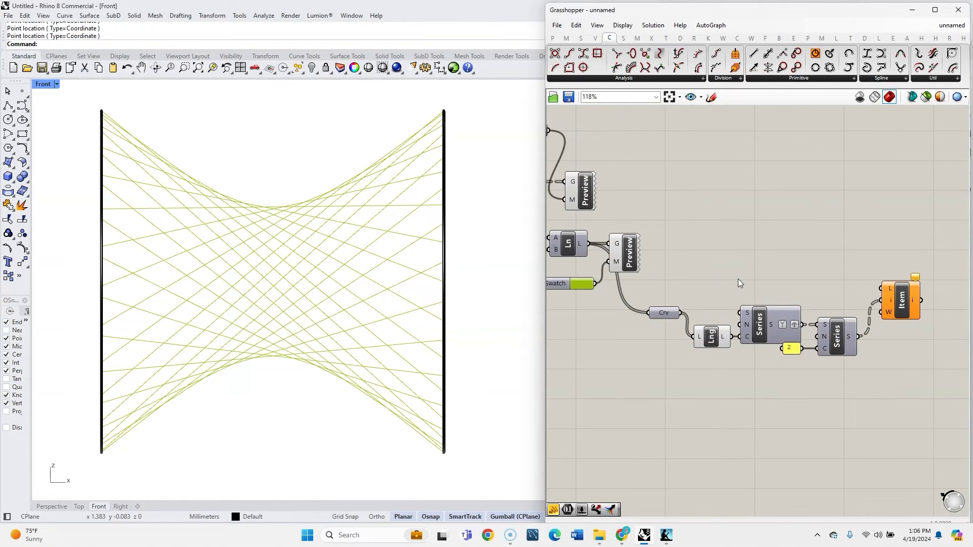
drag(680, 313, 880, 288)
drag(666, 313, 681, 287)
click(774, 294)
drag(905, 372, 720, 255)
middle_click(716, 317)
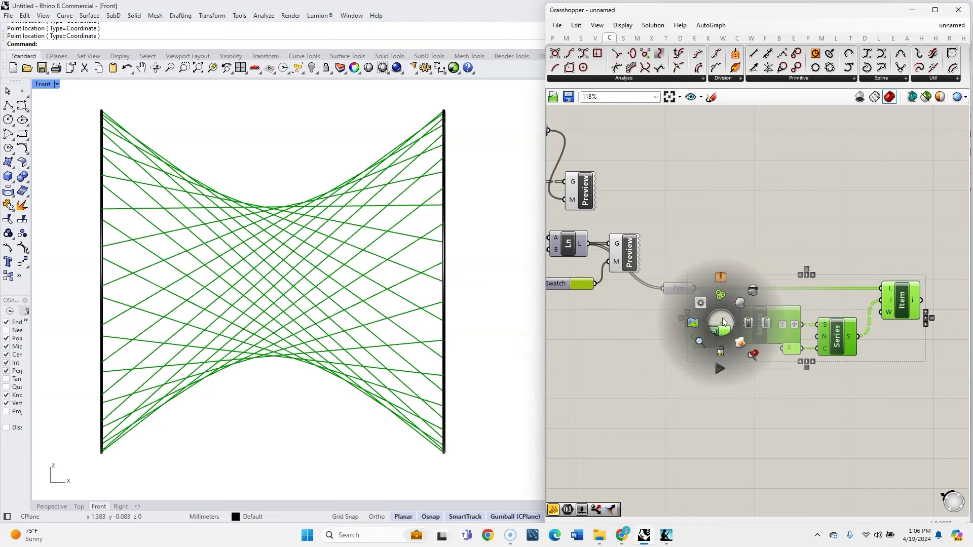
Step: Add a Loft component and connect the List Item output to its C input
right_drag(952, 308, 847, 314)
double_click(862, 304)
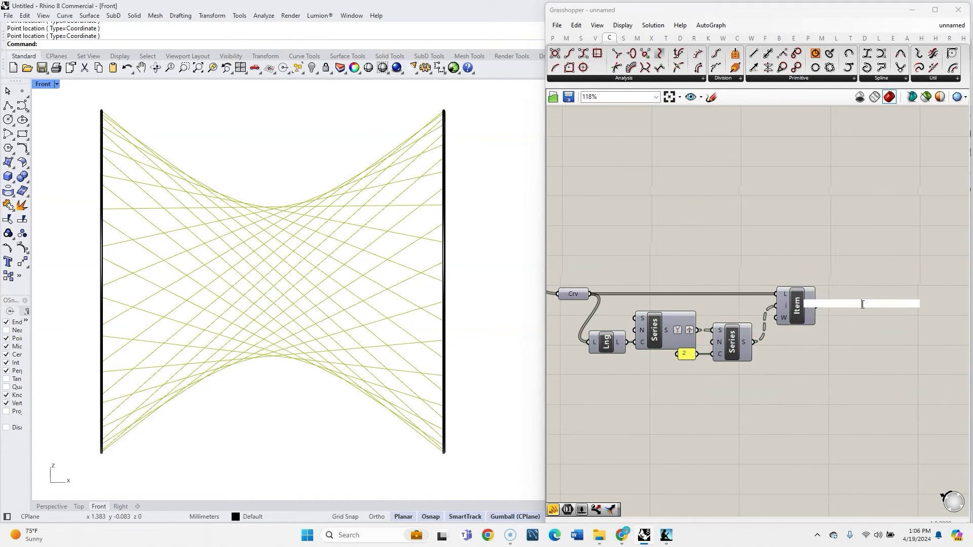
text(loft)
key(Return)
drag(842, 299, 816, 305)
drag(860, 308, 846, 315)
click(842, 282)
Step: Turn off the preview of the Loft component
right_drag(842, 281, 770, 281)
click(778, 321)
key(ctrl+q)
Step: Add a Brep Join component and connect the Loft output to its B input
double_click(836, 317)
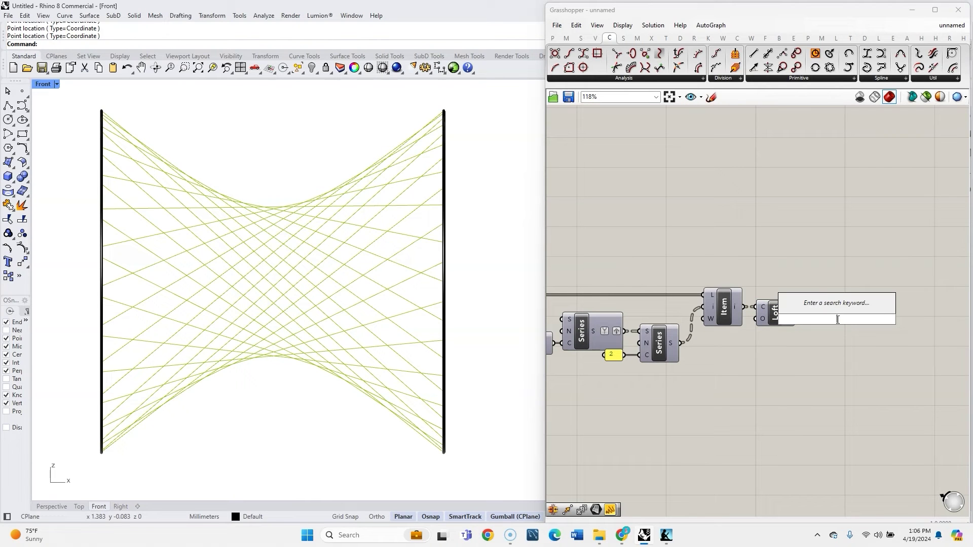
text(brep)
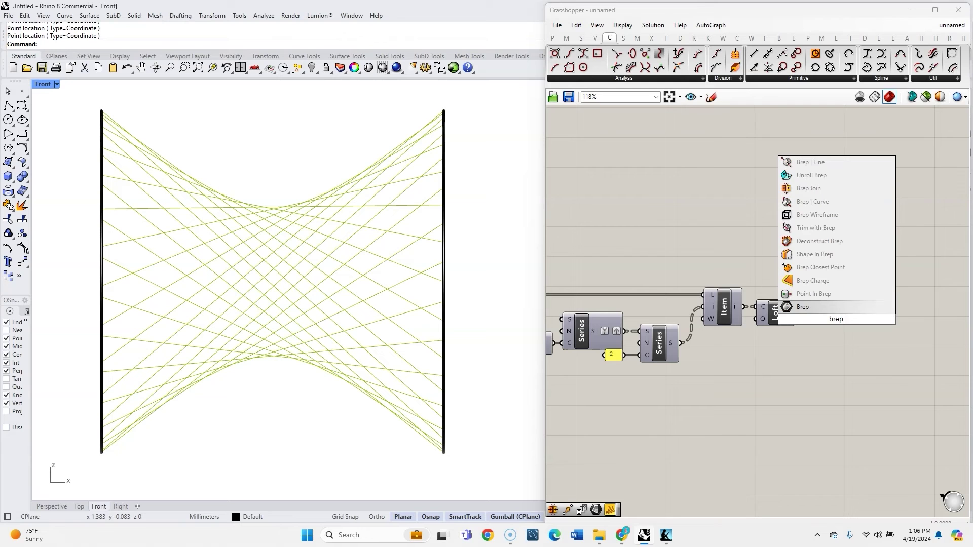
text( jo)
click(823, 297)
scroll(801, 308, up, 4)
drag(794, 316, 838, 313)
click(849, 318)
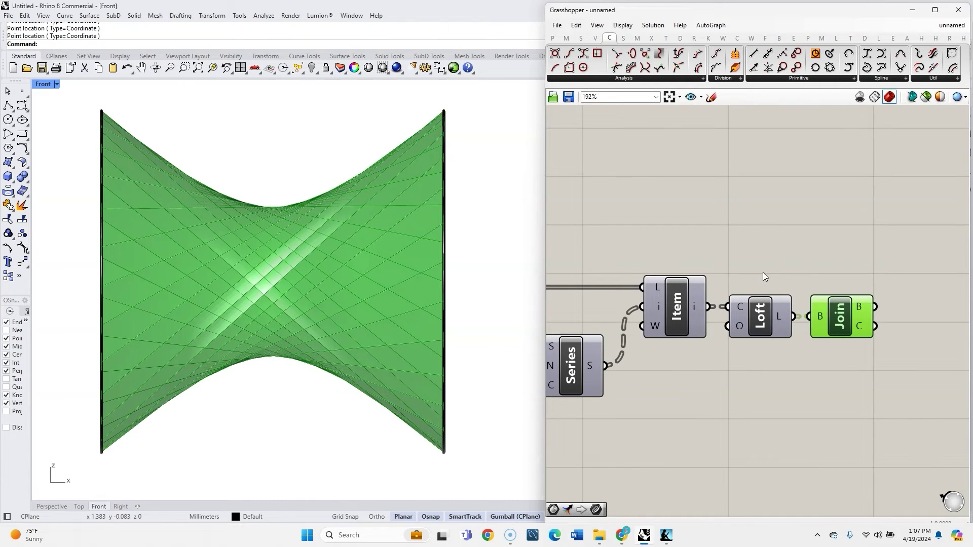
Step: Add a Cluster Output and connect the Brep Join's B output to it
scroll(811, 286, up, 1)
double_click(839, 294)
text(out)
key(Return)
drag(839, 293, 872, 292)
drag(806, 301, 852, 301)
click(813, 334)
click(777, 314)
click(850, 327)
Step: Combine the components from the Curve parameter through the Cluster Output into a cluster
scroll(851, 326, down, 8)
drag(875, 357, 660, 278)
middle_click(662, 314)
click(694, 312)
click(755, 329)
Step: Rename the cluster makeSrf and place it beside the line preview component
scroll(755, 328, up, 3)
right_click(665, 298)
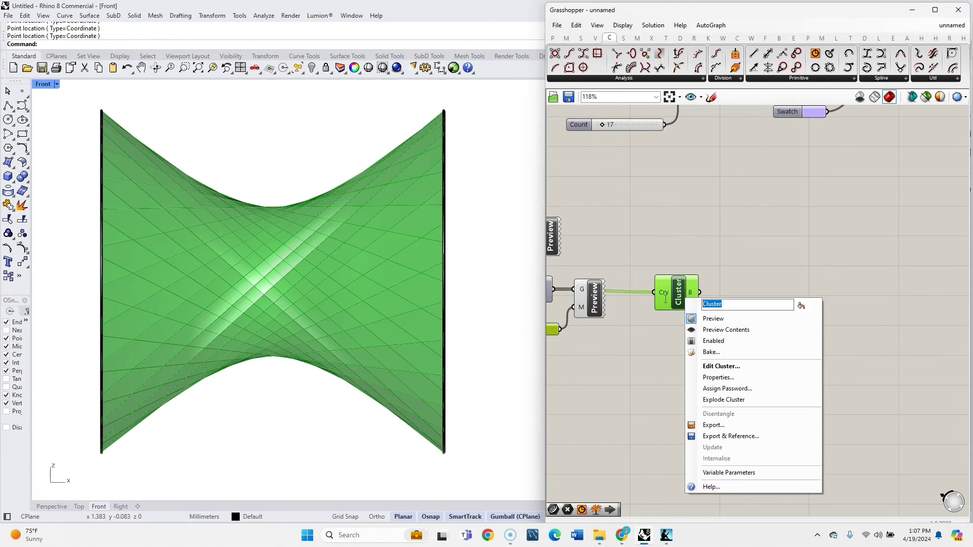
text(makeSrf)
mouse_move(684, 294)
mouse_down()
mouse_move(676, 258)
mouse_move(671, 290)
mouse_up()
click(624, 234)
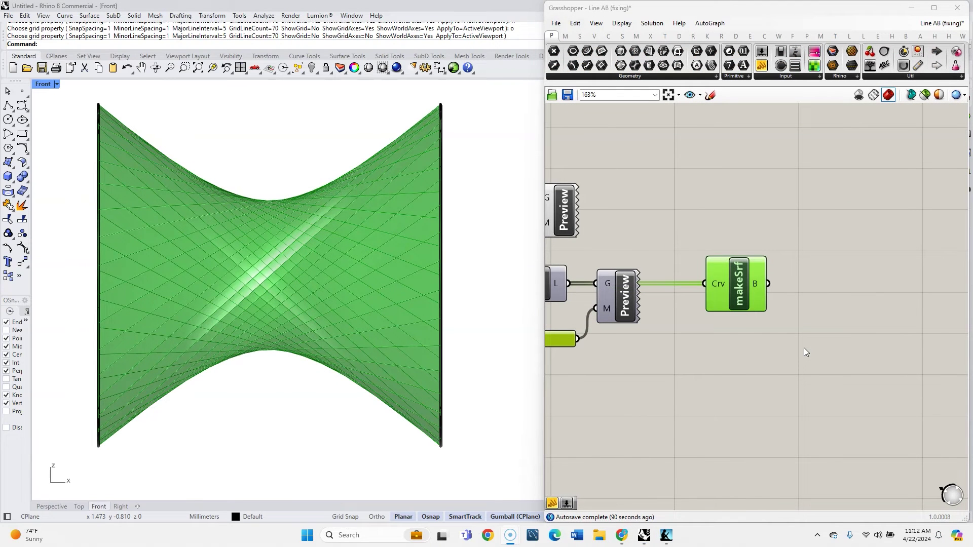
Step: Open the makeSrf cluster for editing and flatten the B input of its Brep Join component
double_click(754, 302)
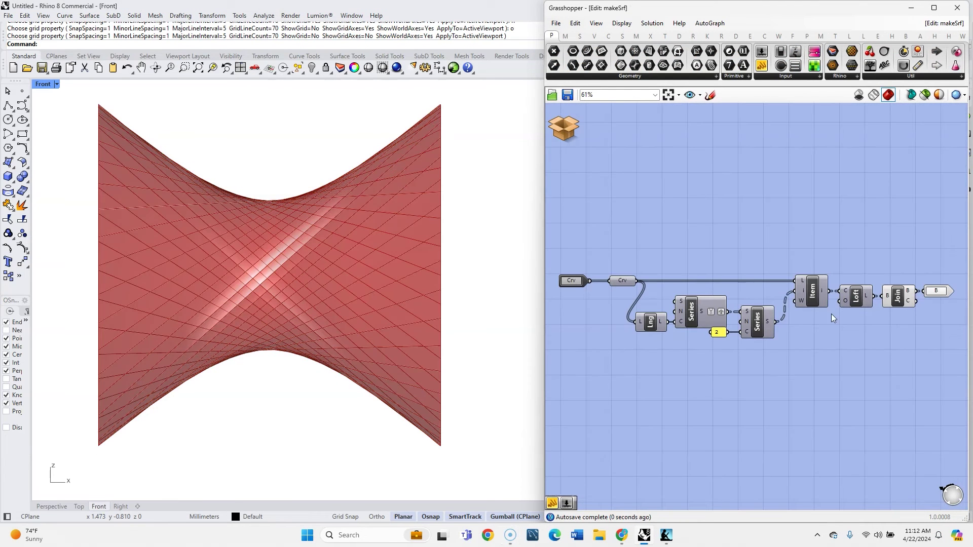
scroll(923, 301, up, 5)
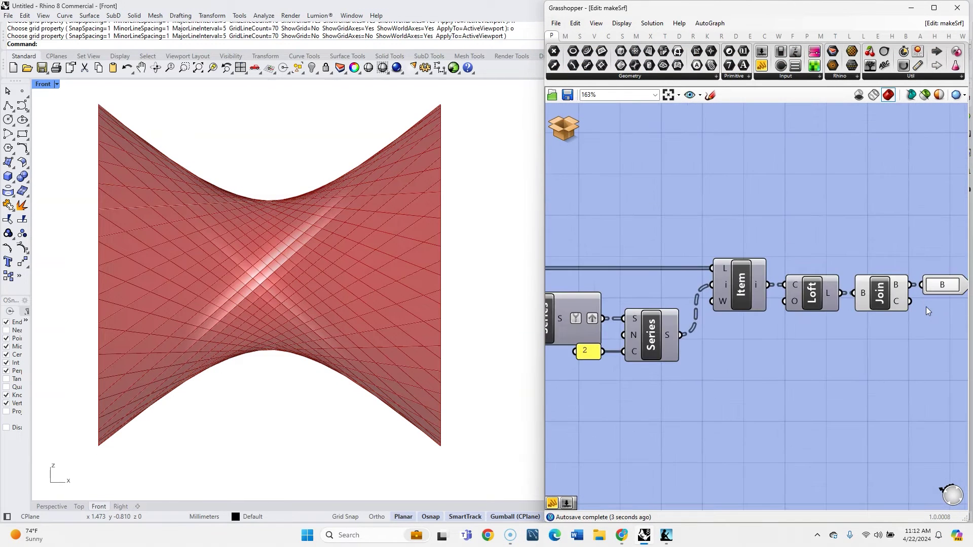
mouse_move(826, 285)
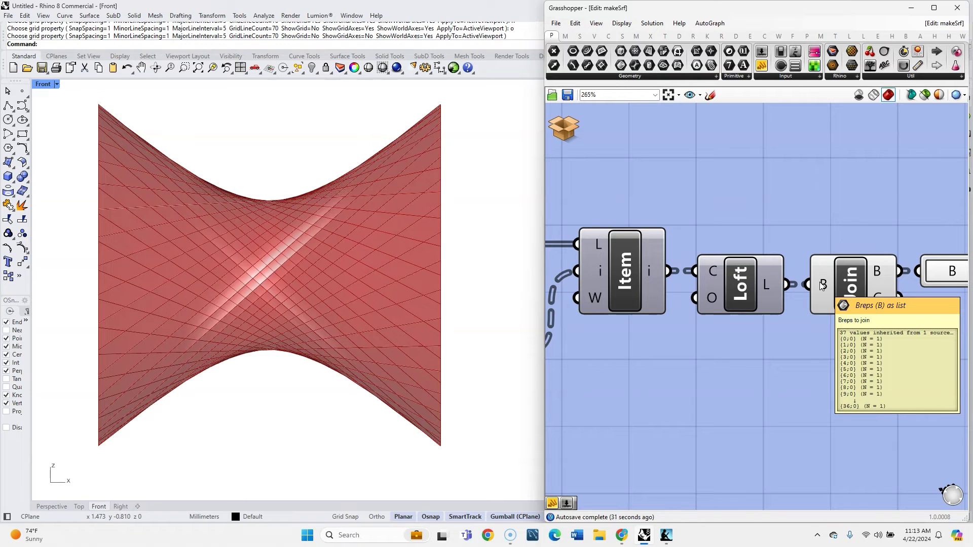
mouse_move(828, 288)
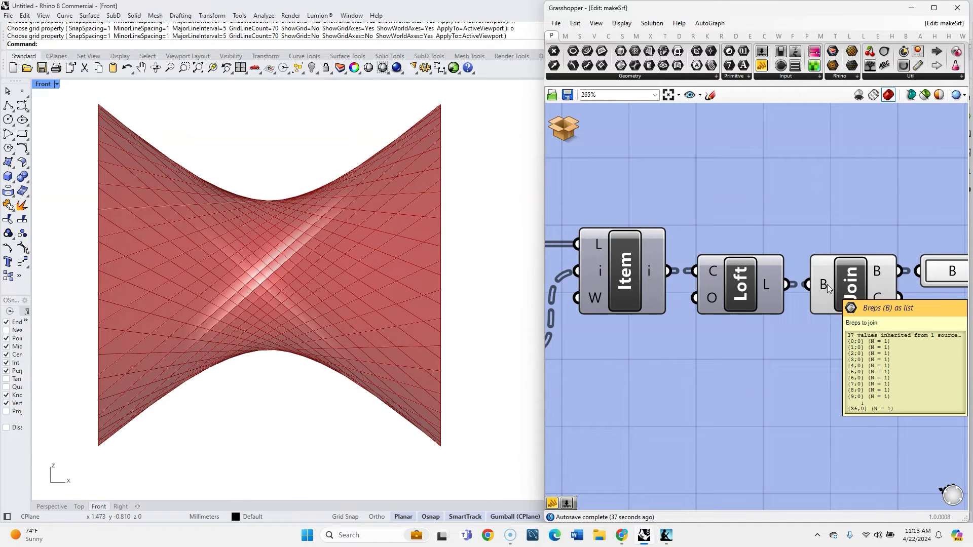
right_click(828, 288)
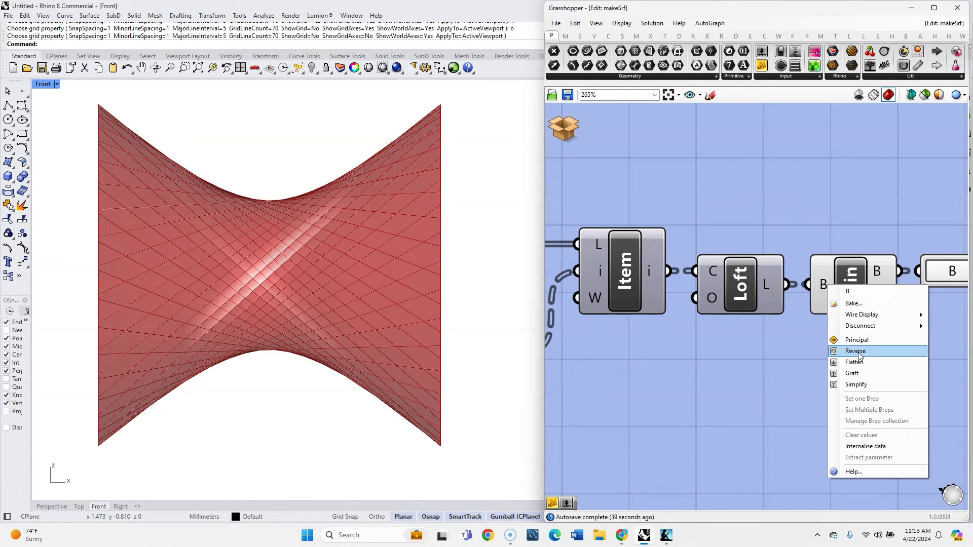
click(861, 357)
Step: Align the cluster output with the Brep Join component and save the edited cluster
drag(844, 294, 859, 291)
right_drag(953, 271, 863, 290)
scroll(875, 289, up, 1)
click(876, 289)
drag(875, 288, 882, 288)
click(761, 315)
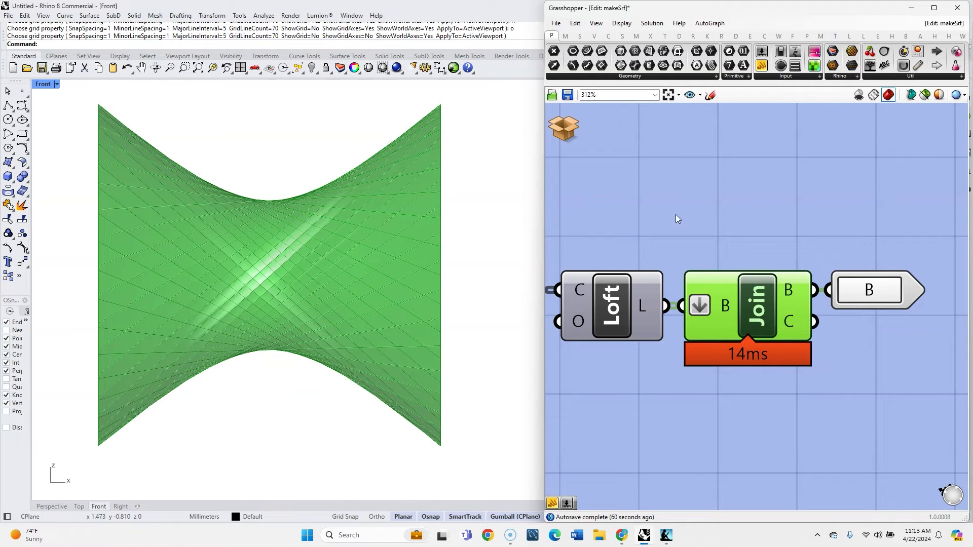
key(ctrl+s)
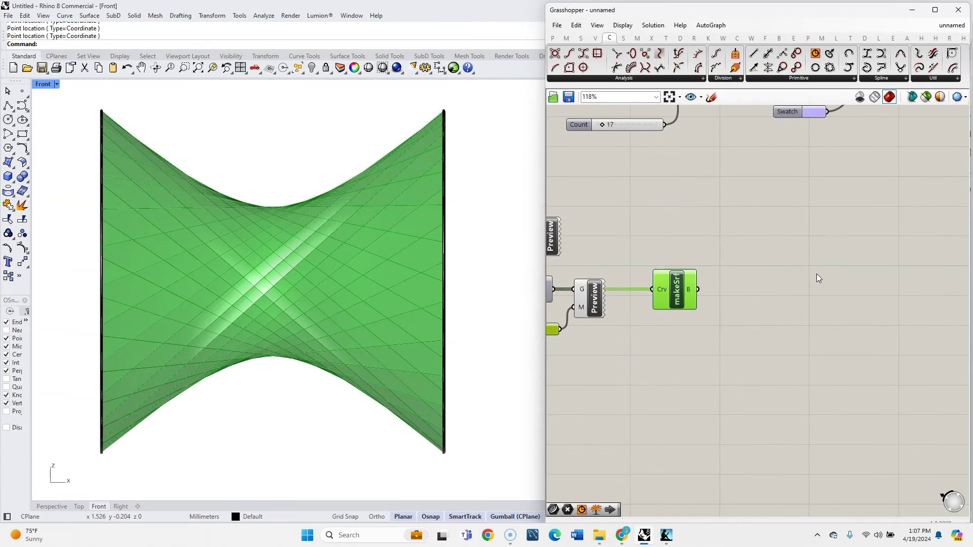
Step: Set the Count slider feeding the Divide Curve component of the twisted lines to 37
scroll(882, 264, down, 6)
scroll(674, 295, up, 7)
drag(671, 272, 675, 279)
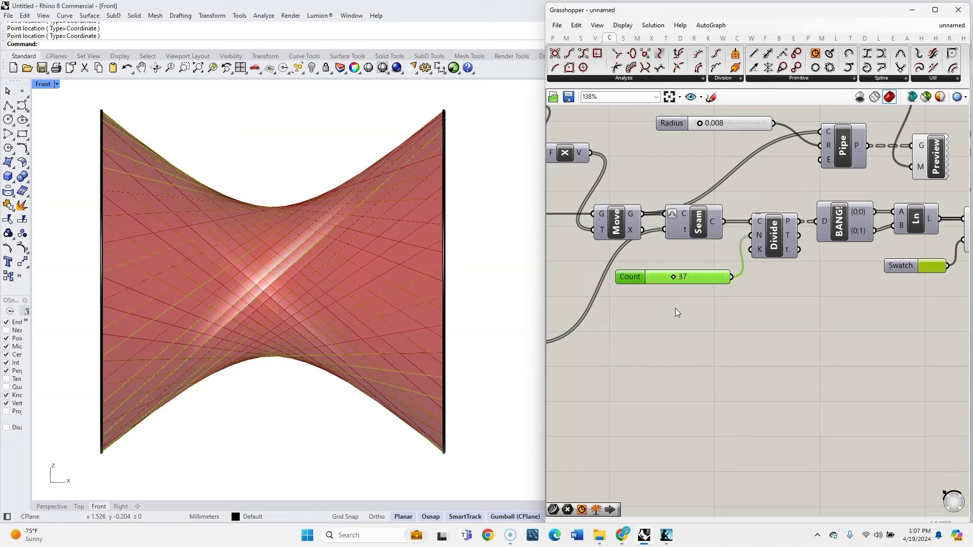
Step: Turn off the Custom Preview of the twisted lines in front of the makeSrf cluster
scroll(687, 301, down, 5)
middle_click(865, 262)
click(903, 243)
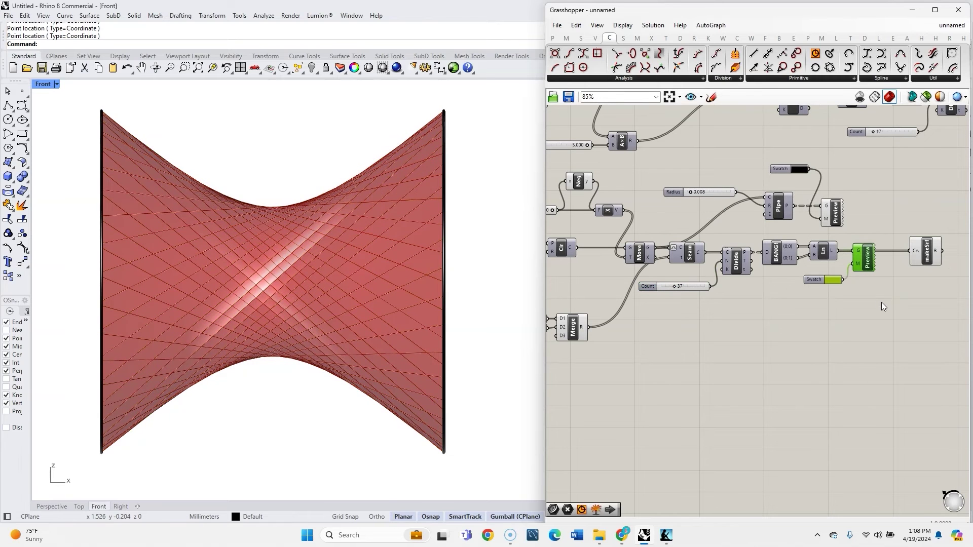
Step: Examine the lofted surface from an angle in the Perspective view and return to the Front view
click(52, 507)
right_drag(231, 434, 330, 420)
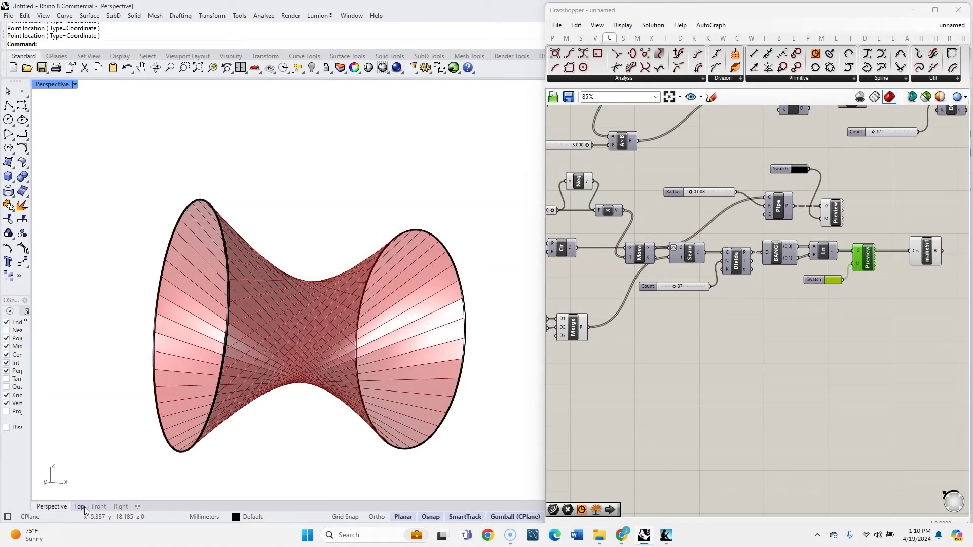
click(99, 507)
Step: Add a Construct Point component in the empty area below the Merge component
scroll(795, 357, down, 3)
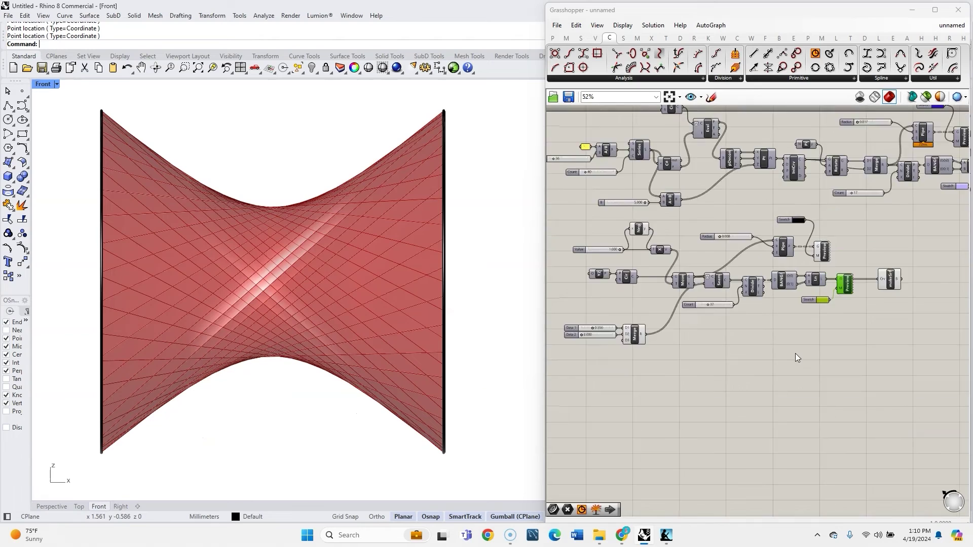
scroll(695, 383, down, 1)
scroll(614, 399, up, 6)
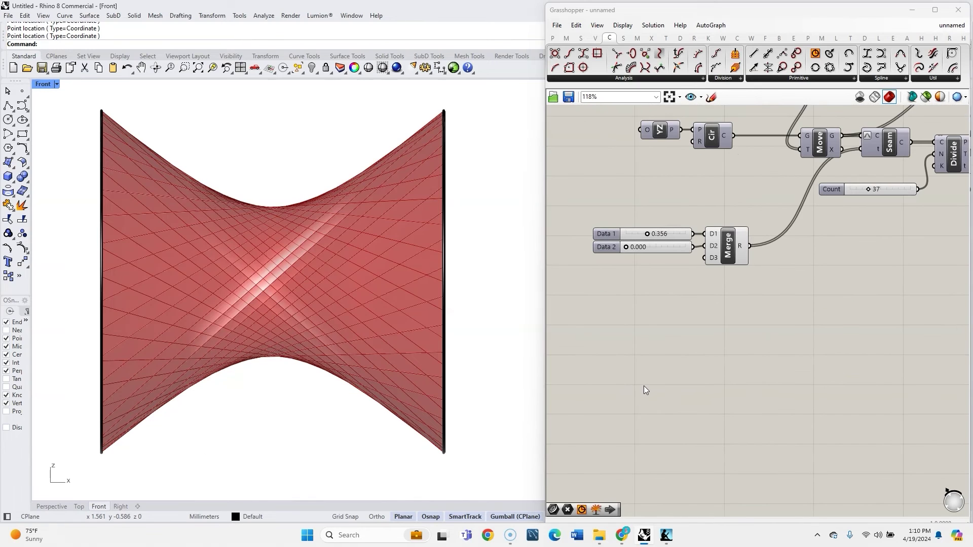
double_click(643, 385)
text(construc t)
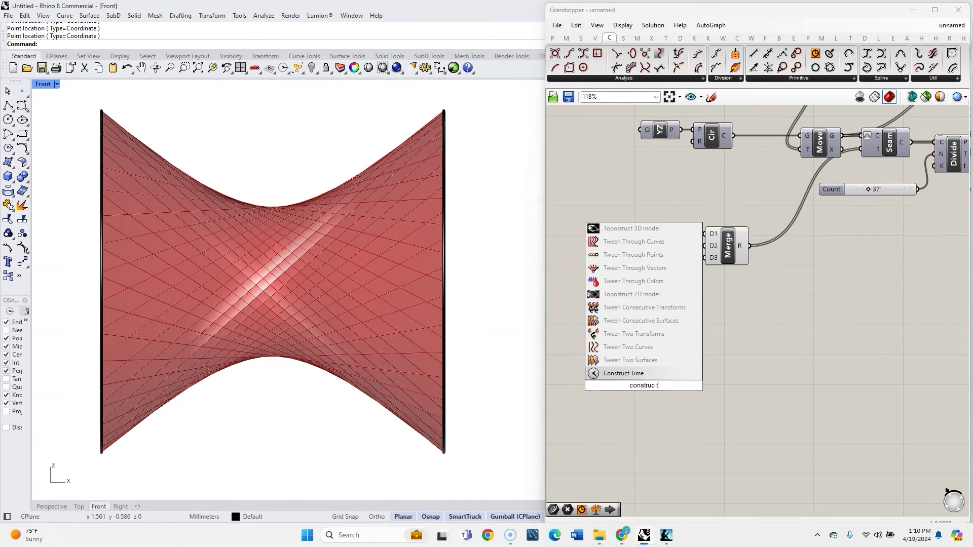
key(BackSpace)
key(BackSpace)
text(t poin)
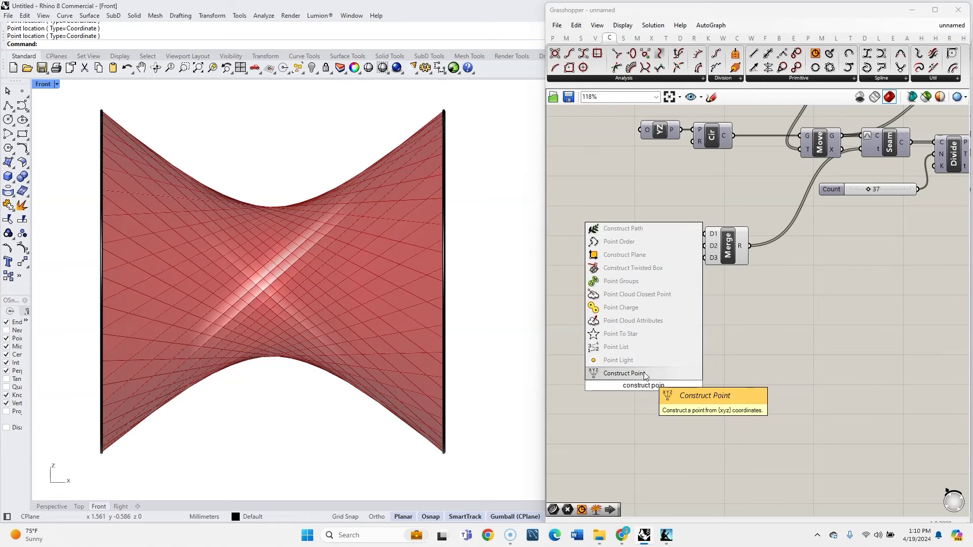
click(644, 374)
Step: Add a Vector parameter and connect the Unit X component's V output to it
double_click(713, 404)
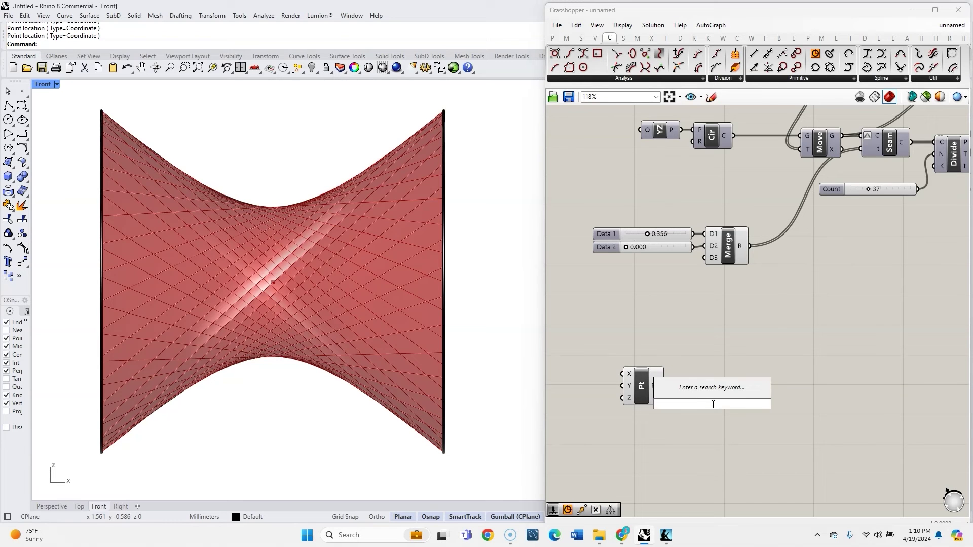
text(vec)
click(700, 380)
drag(713, 402, 797, 243)
scroll(694, 412, down, 4)
scroll(753, 252, up, 5)
drag(738, 223, 774, 244)
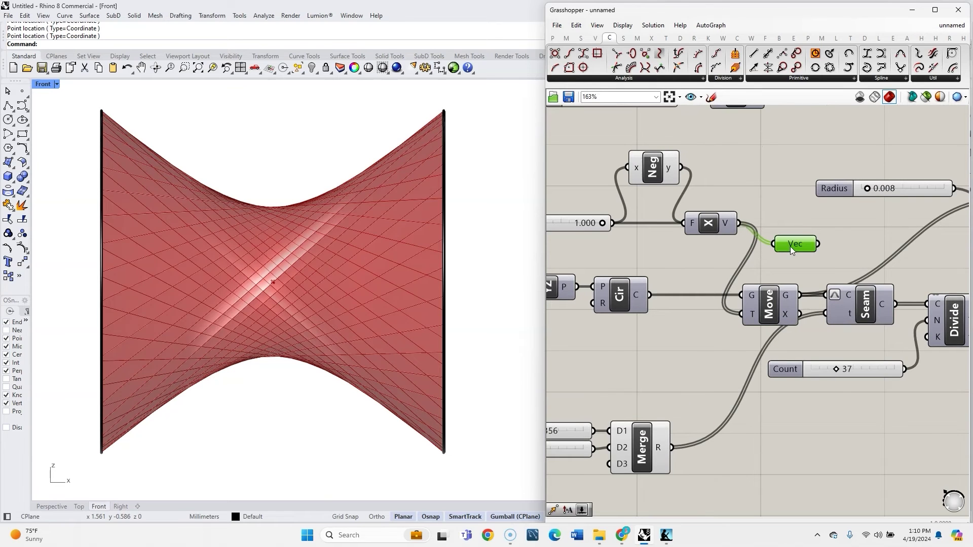
Step: Set the Vector parameter's wire display to hidden and move it below the Construct Point component
right_click(790, 246)
mouse_move(849, 283)
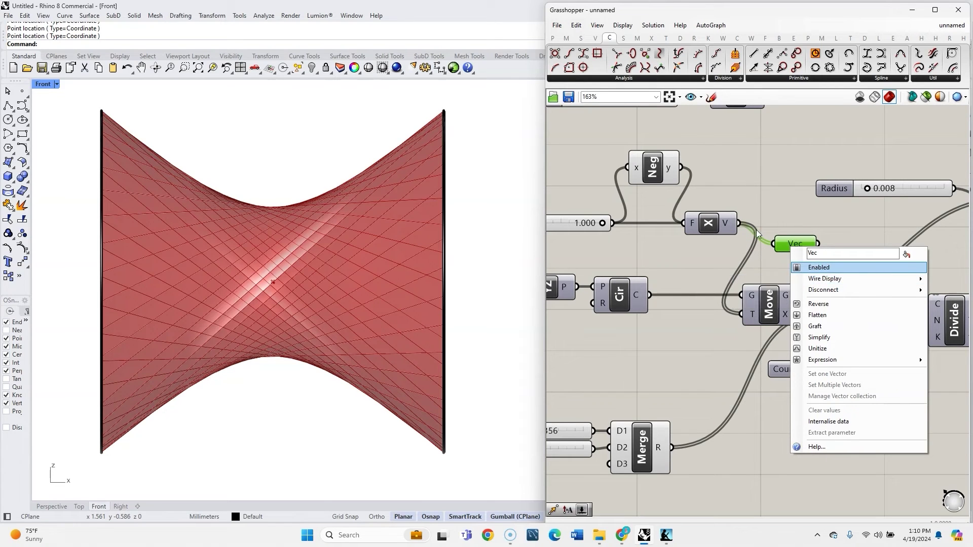
click(761, 303)
drag(790, 245, 736, 387)
scroll(802, 216, down, 5)
scroll(693, 400, up, 5)
Step: Add a Move component, connecting Construct Point to its G input and the Vector parameter to its T input
double_click(827, 329)
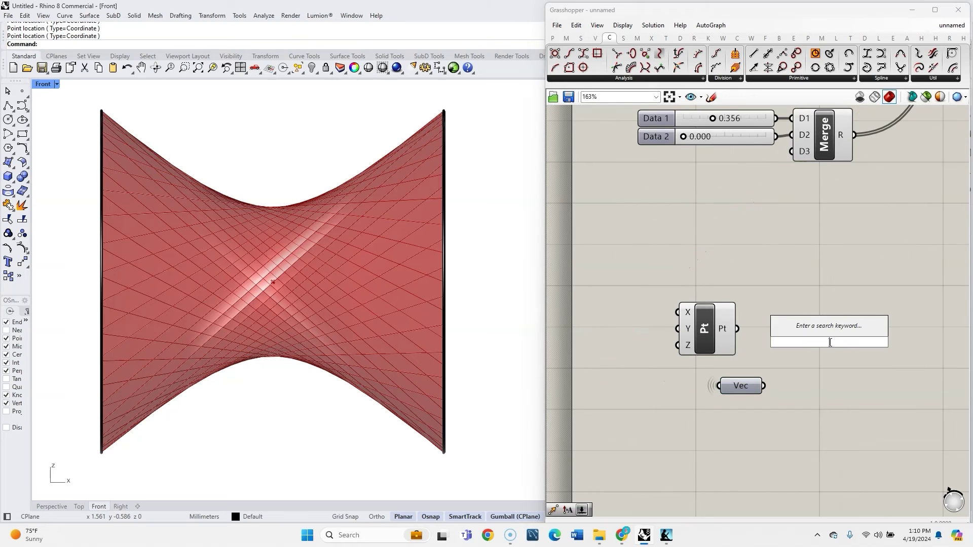
text(move)
key(Return)
drag(738, 328, 799, 334)
drag(764, 387, 819, 342)
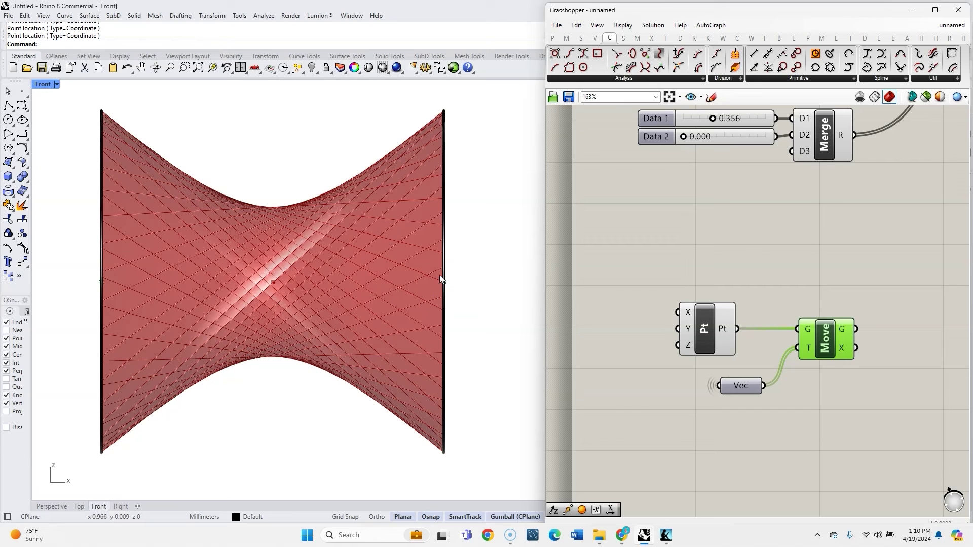
right_drag(866, 380, 753, 358)
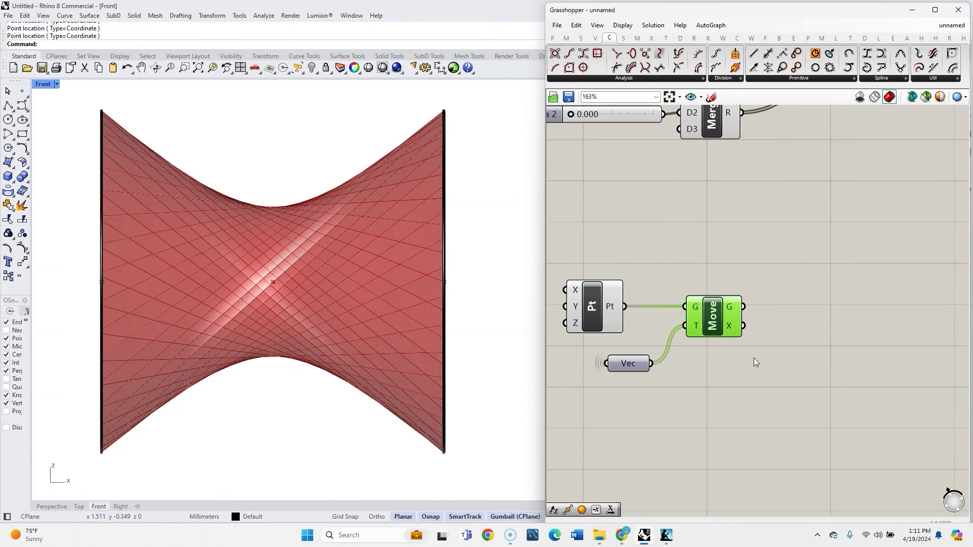
Step: Add a second Move component and a Unit Z vector beside the first Move
double_click(786, 343)
text(move)
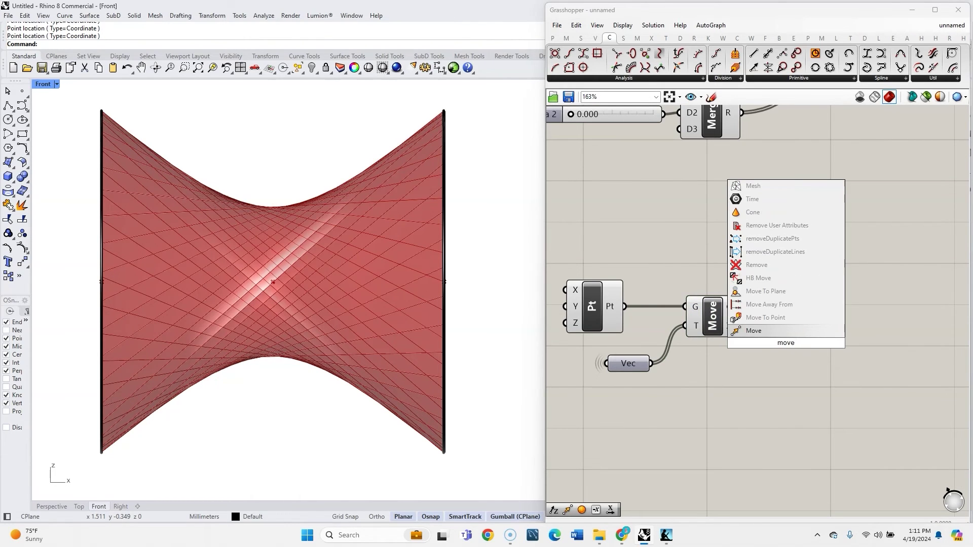
key(Return)
double_click(746, 392)
text(z)
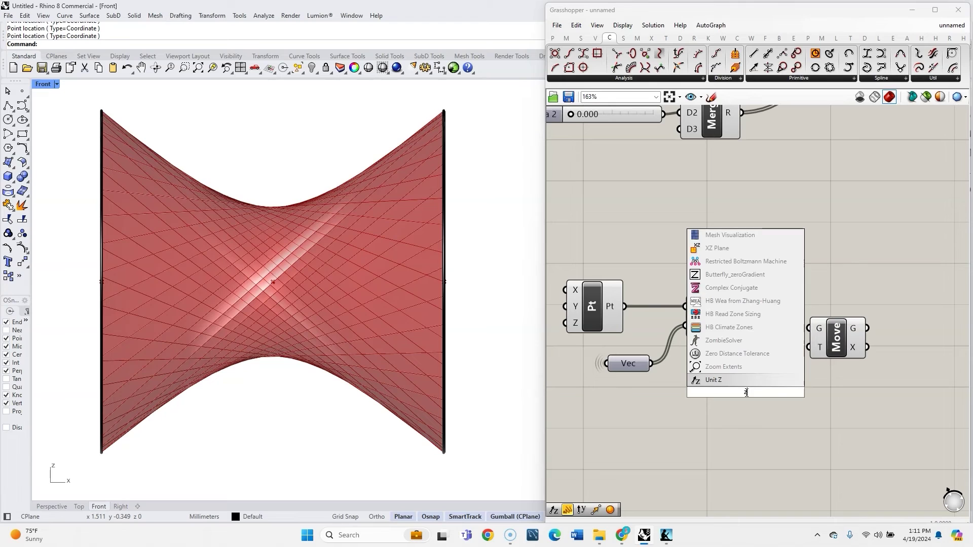
key(Return)
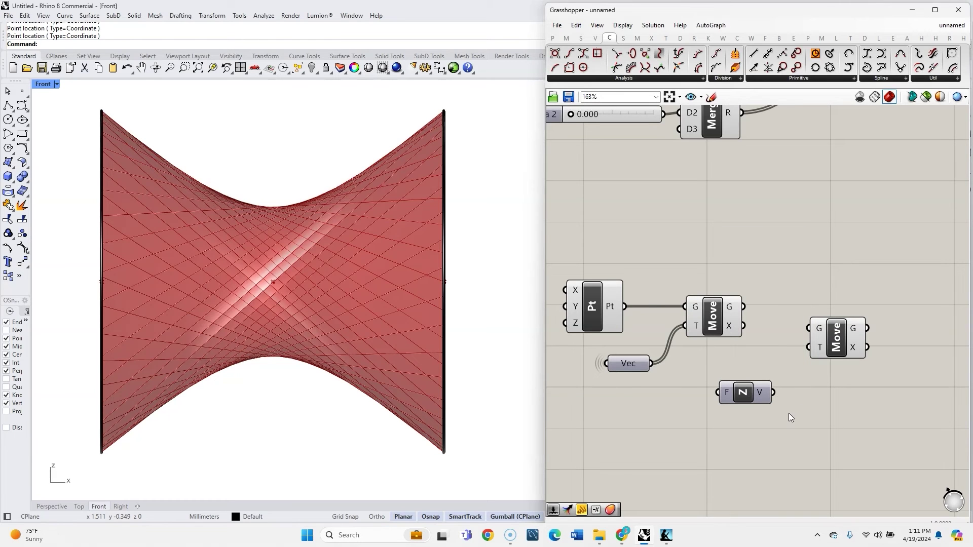
Step: Add a number slider ranging from 0.000 to 2 and connect it to the Unit Z's F input
double_click(695, 428)
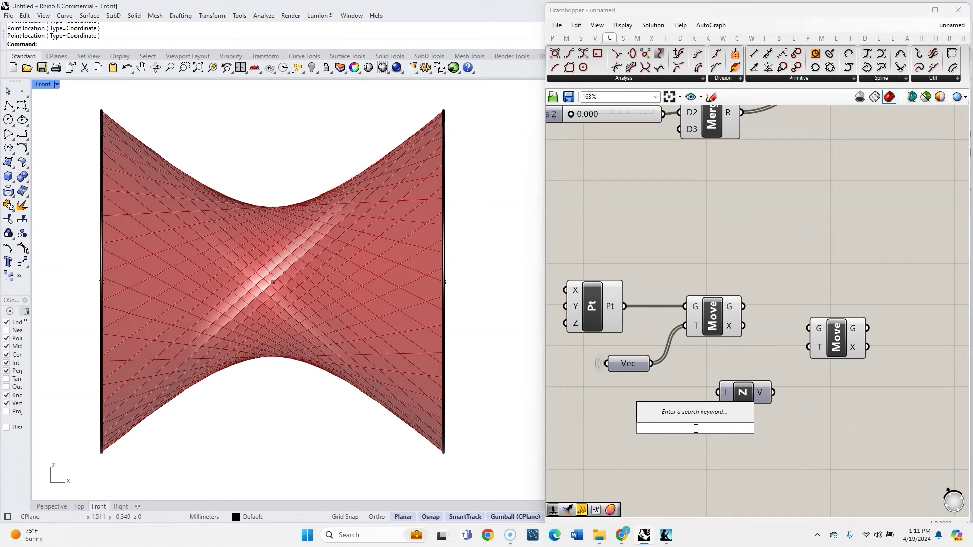
text(0.000<2)
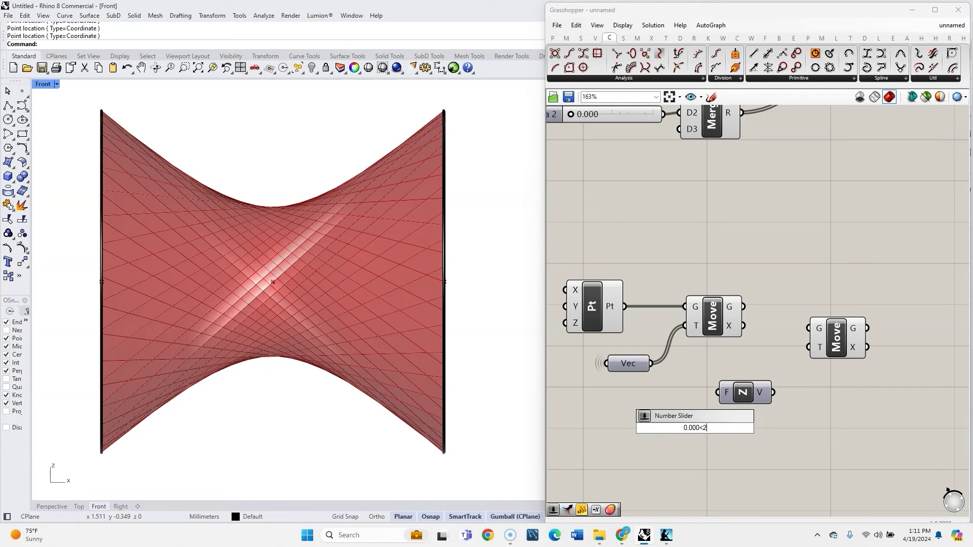
key(Return)
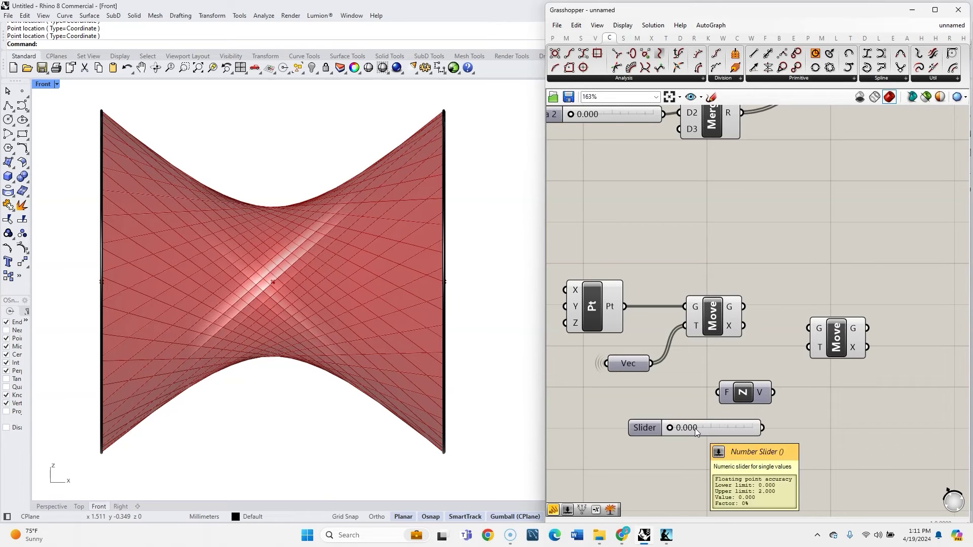
Step: Add a Sphere component and connect the second Move's G output to its B input
double_click(895, 254)
text(spher)
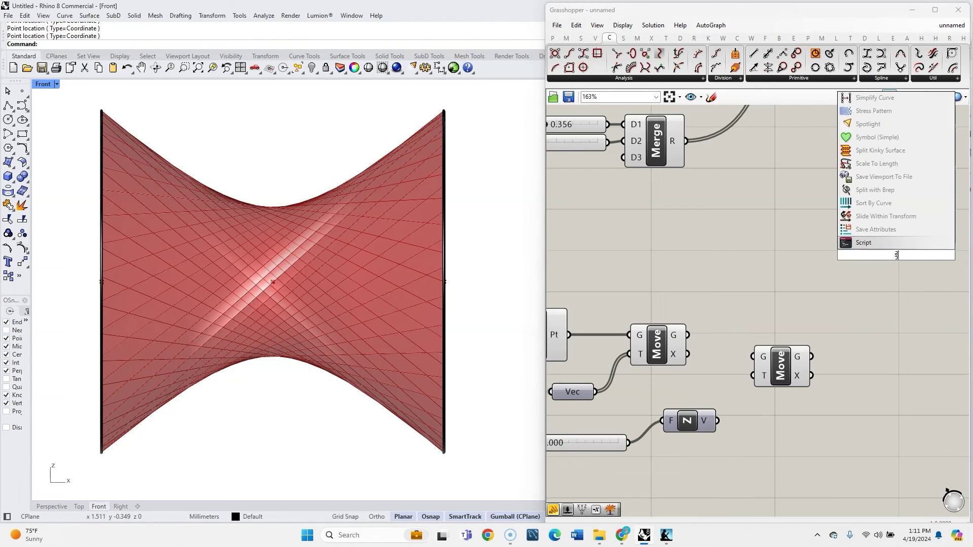
text(e)
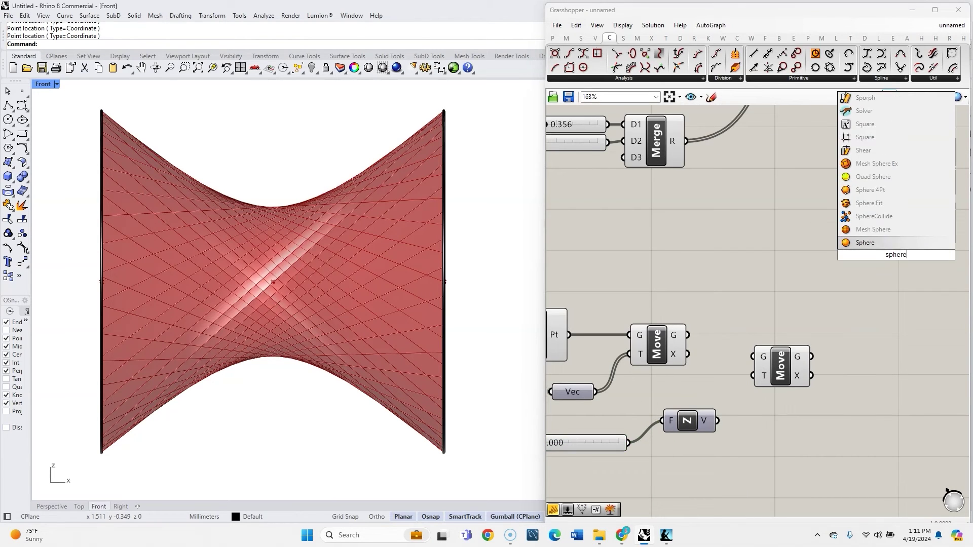
key(Return)
drag(814, 357, 867, 247)
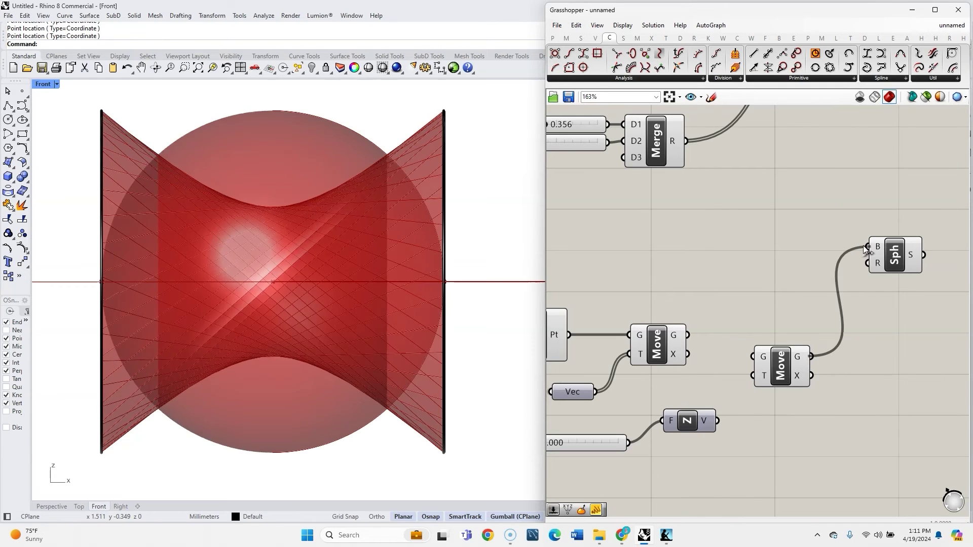
Step: Connect the first Move's G output to the second Move's G input and the Unit Z vector to its T input
drag(688, 335, 753, 357)
drag(717, 420, 753, 376)
drag(896, 254, 900, 278)
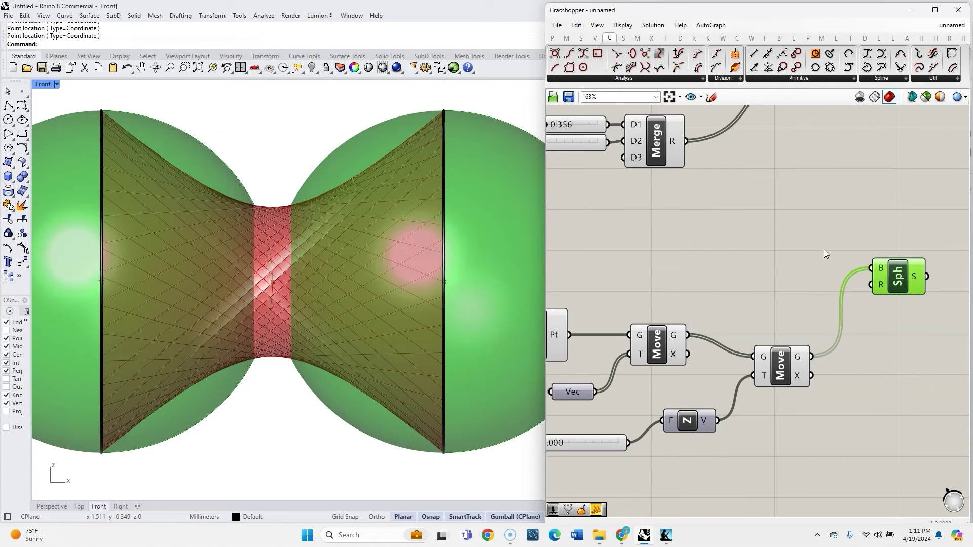
Step: Add a number slider set to 0.03 and connect it to the Sphere's R input
double_click(824, 249)
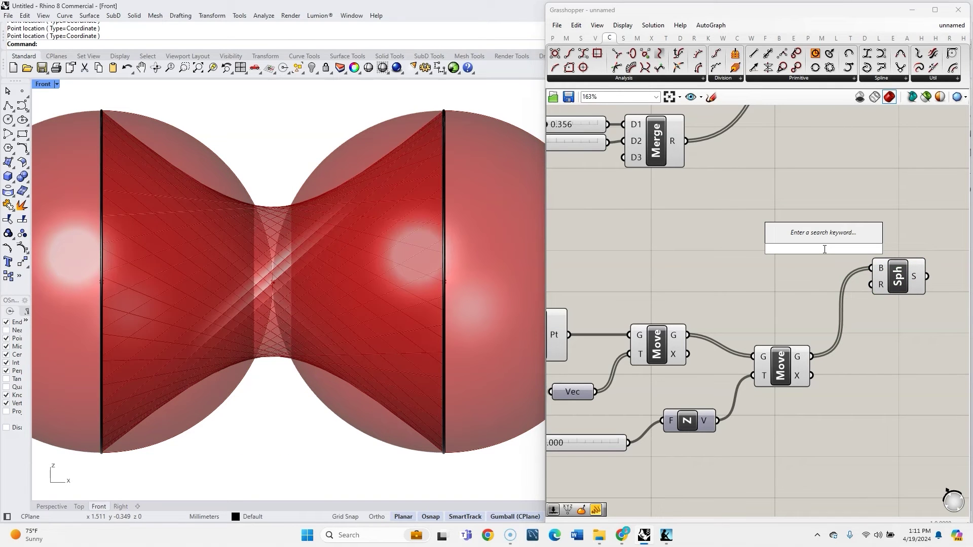
text(0.03)
key(Return)
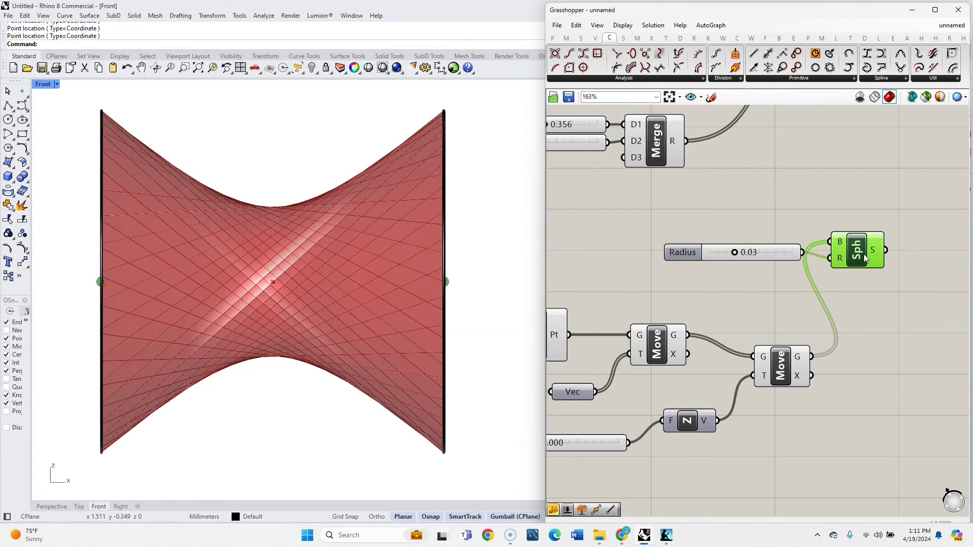
drag(863, 254, 864, 248)
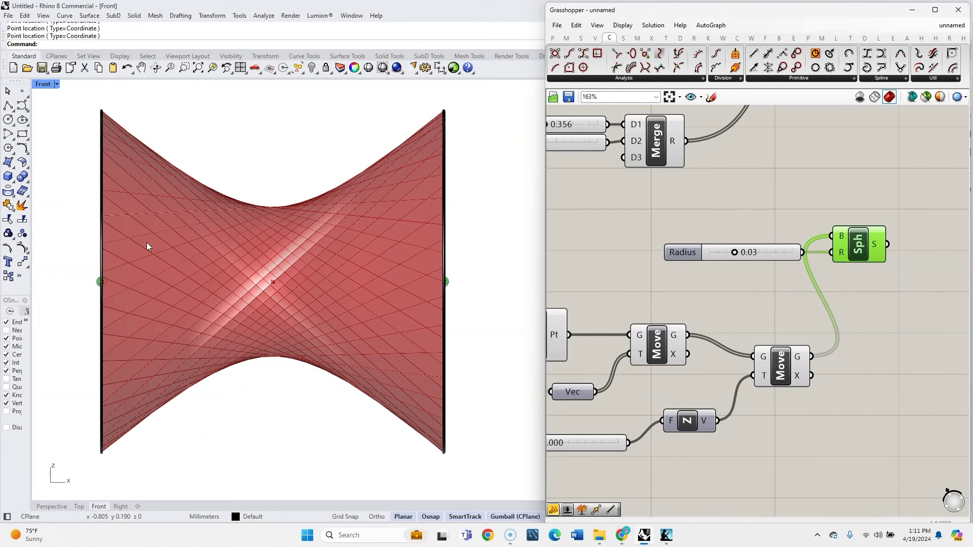
Step: Add a Catenary component beside the second Move component
drag(856, 326, 629, 388)
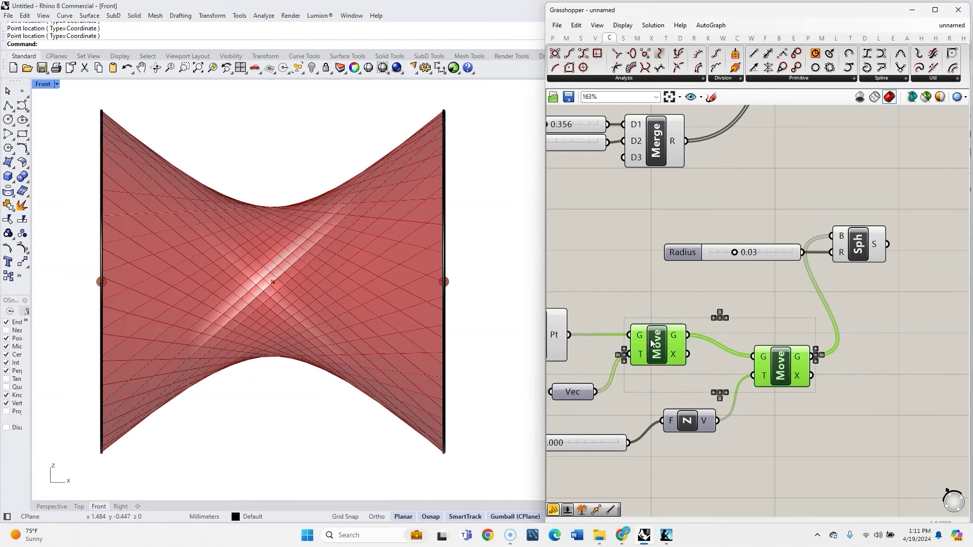
click(554, 339)
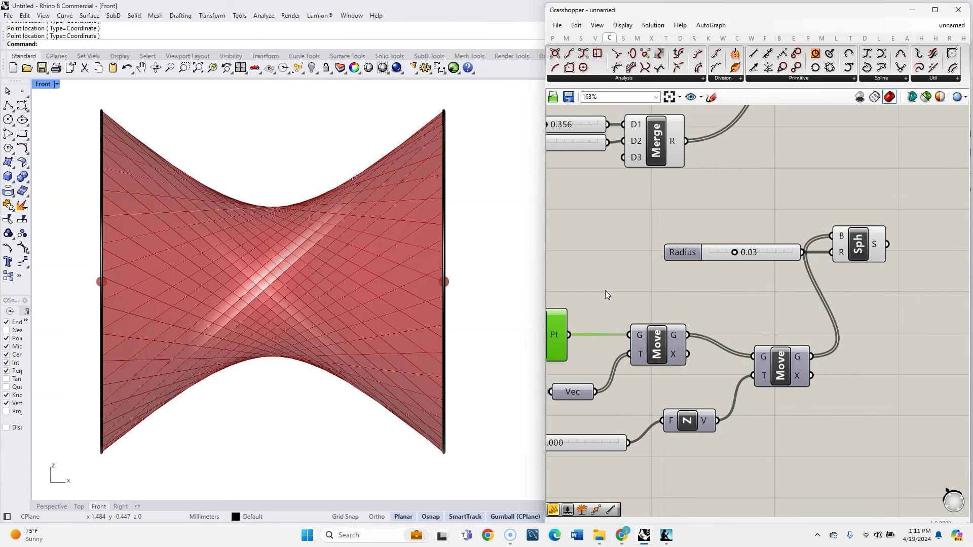
scroll(606, 289, down, 2)
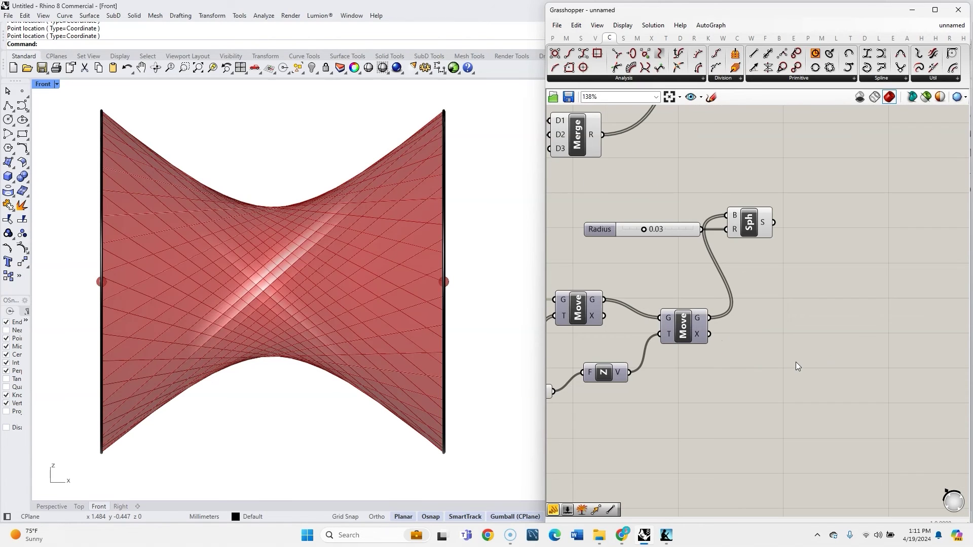
double_click(828, 332)
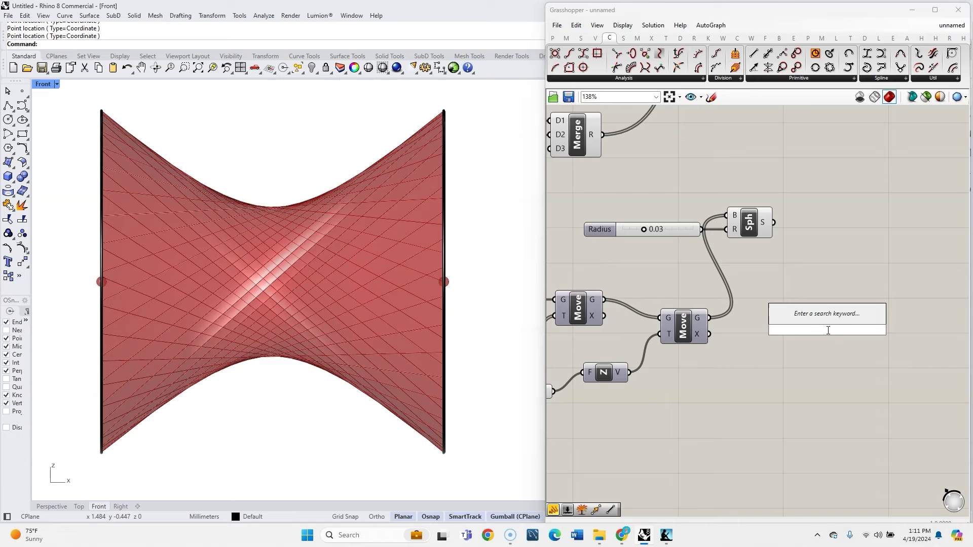
text(cate)
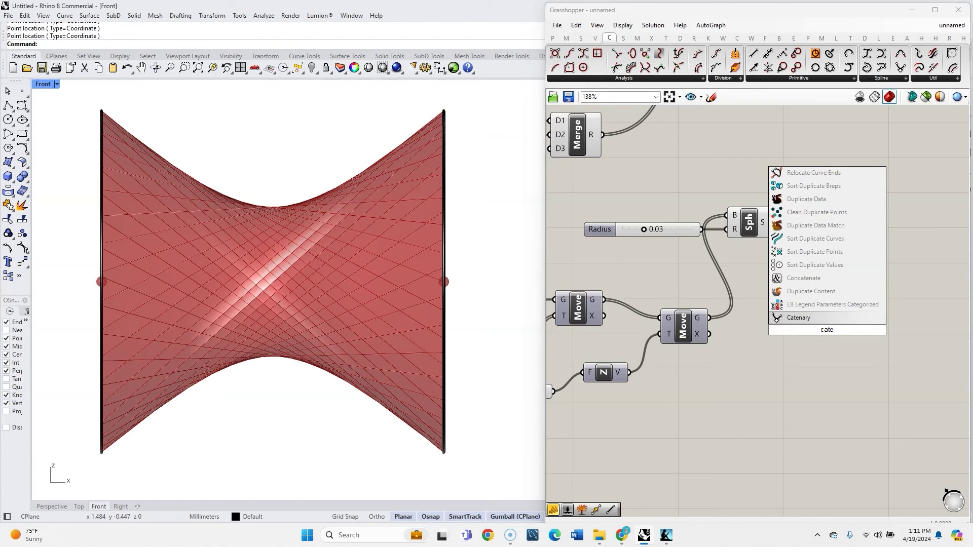
key(Return)
Step: Add a Dispatch component fed by the second Move's G output and connect its A and B outputs to Catenary's A and B inputs
double_click(781, 333)
text(dis)
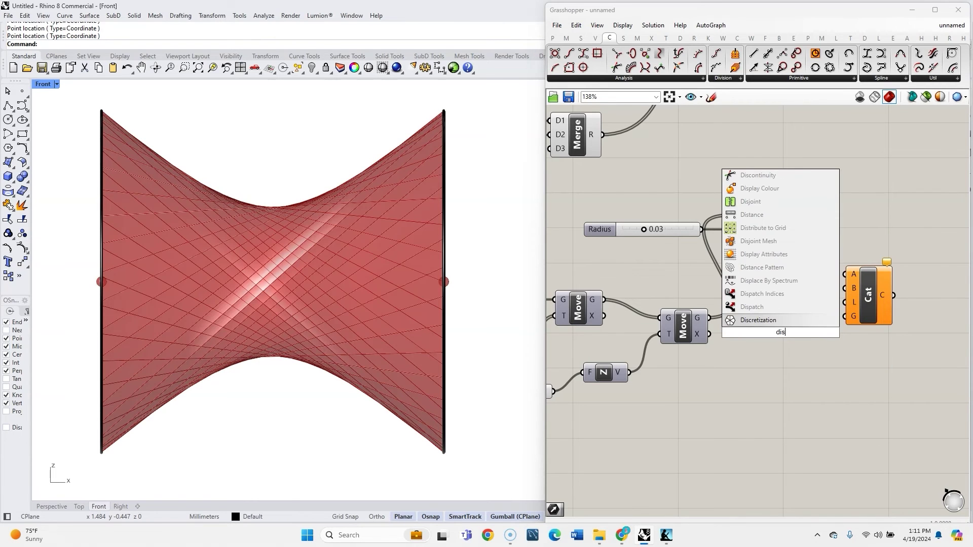
click(755, 307)
drag(708, 318, 773, 315)
scroll(811, 297, up, 1)
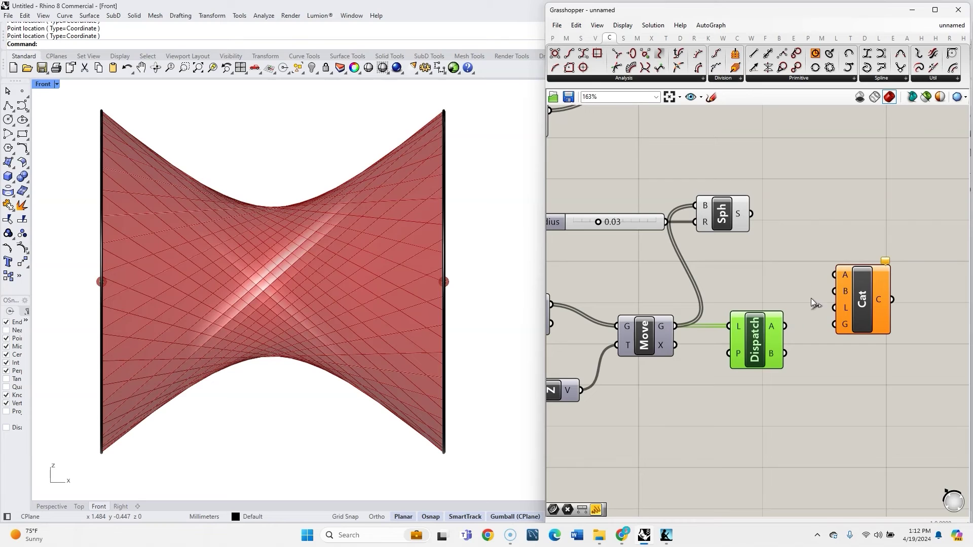
drag(784, 353, 834, 291)
click(872, 314)
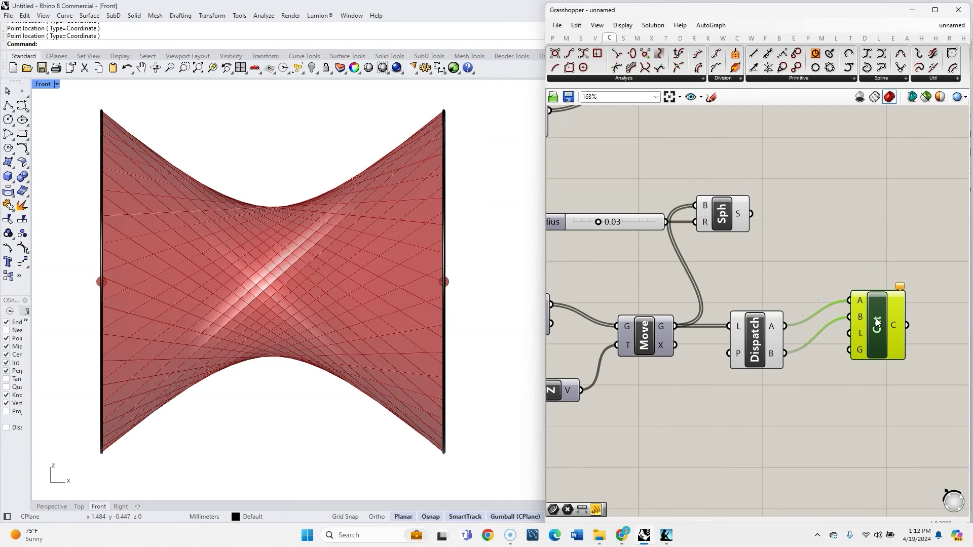
Step: Set the Unit Z's Factor slider to 1.155 and align the Catenary component with Dispatch
scroll(876, 318, down, 3)
scroll(695, 396, up, 3)
drag(609, 372, 652, 373)
scroll(670, 391, down, 5)
scroll(871, 352, up, 4)
drag(840, 329, 842, 351)
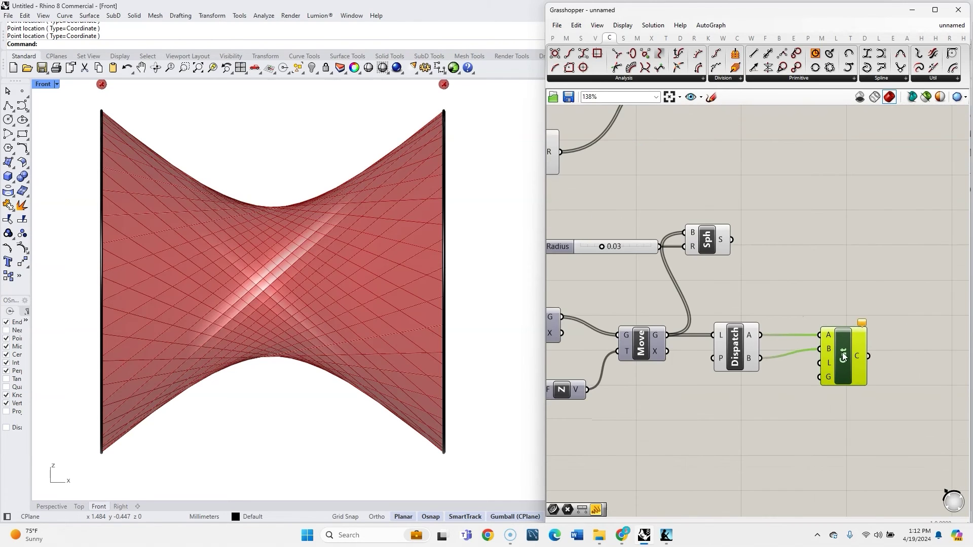
Step: Add a Distance component and connect Dispatch's A and B outputs to its A and B inputs
click(825, 299)
mouse_move(829, 359)
scroll(795, 388, down, 3)
double_click(734, 413)
text(dist)
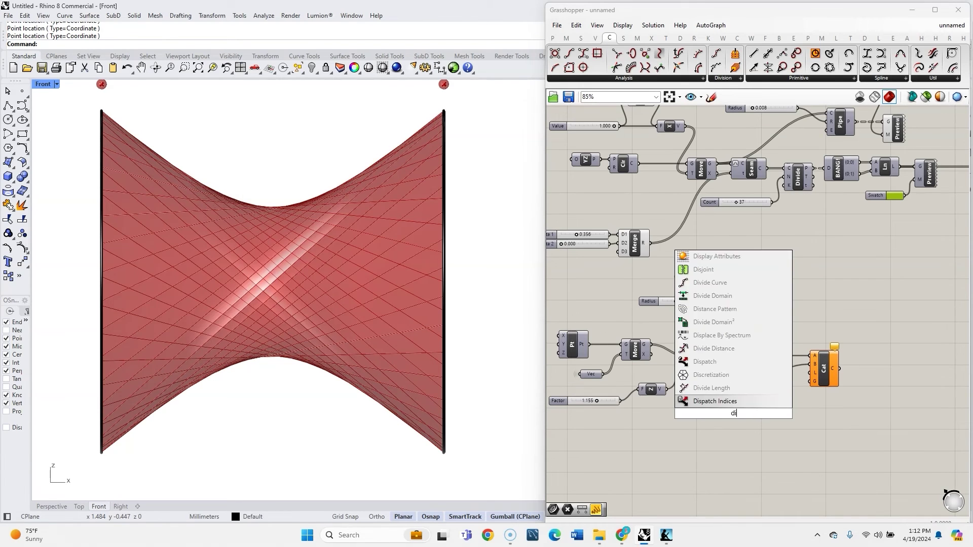
key(Return)
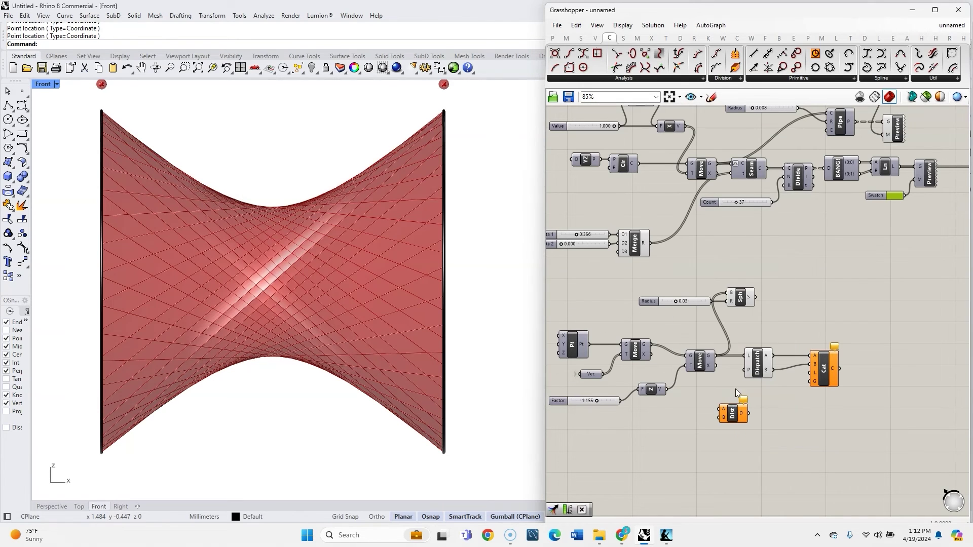
scroll(735, 388, up, 3)
drag(797, 335, 803, 423)
drag(797, 359, 781, 431)
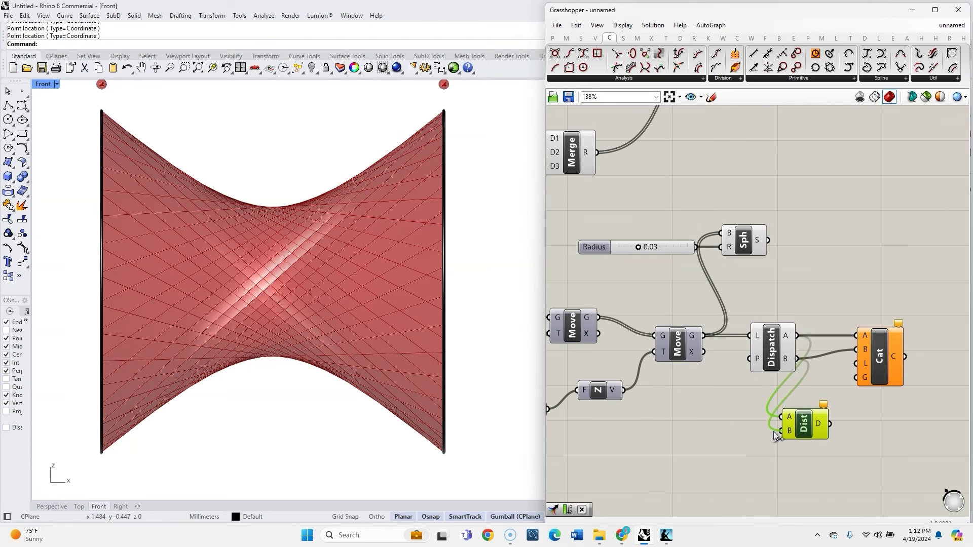
Step: Add a Multiplication component and connect the Distance output to its A input
right_drag(879, 369, 841, 364)
scroll(841, 363, up, 1)
click(835, 419)
double_click(835, 418)
text(mul)
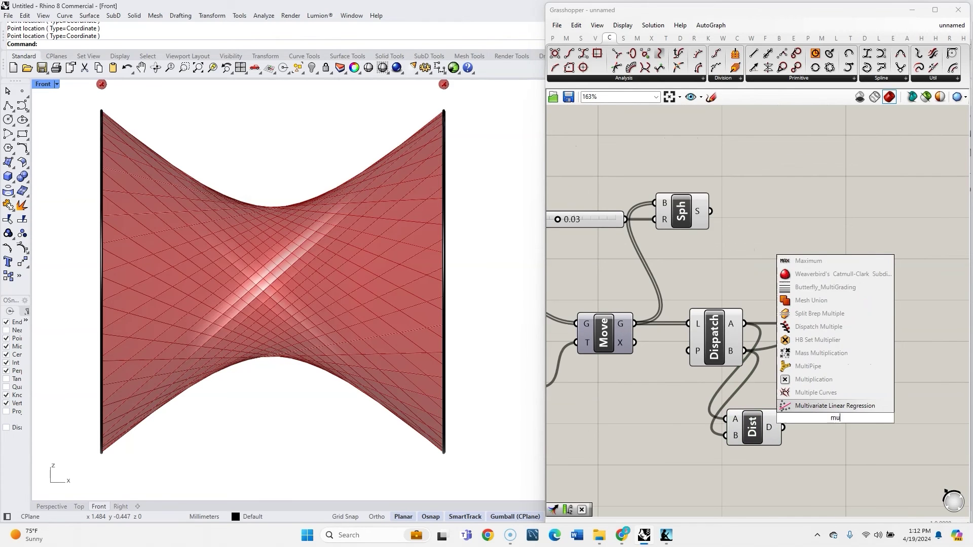
click(832, 382)
drag(833, 424, 829, 444)
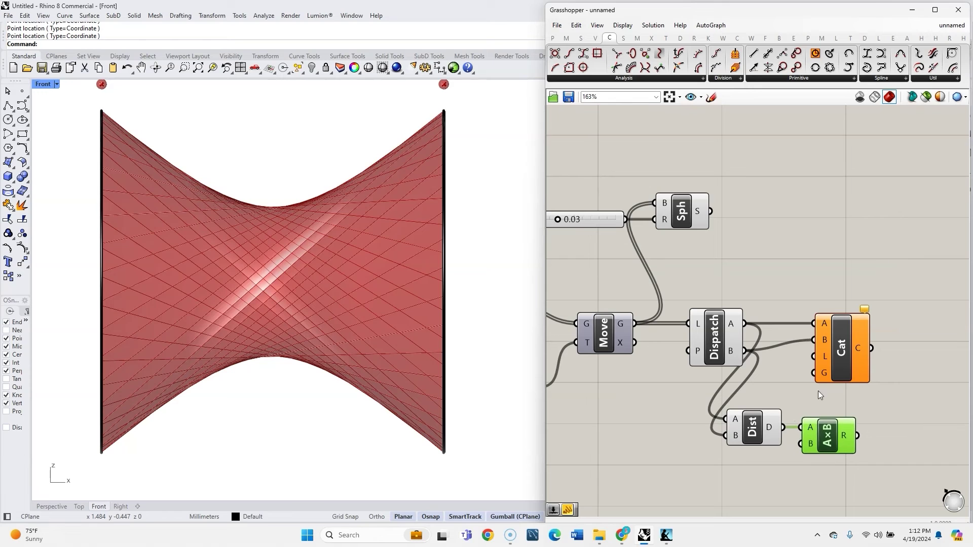
Step: Add a number slider ranging from 1.000 to 4 and connect it to the Multiplication's B input
scroll(326, 311, down, 4)
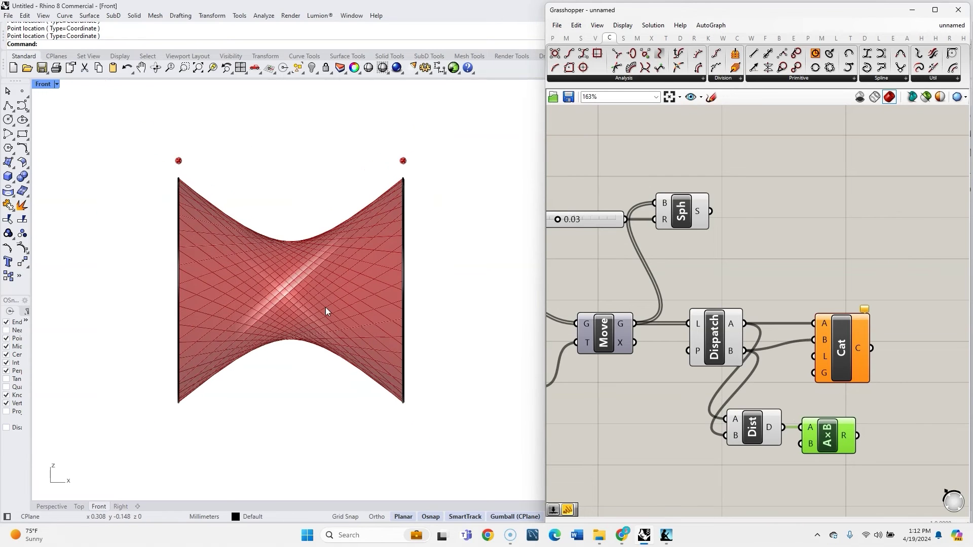
scroll(226, 148, up, 2)
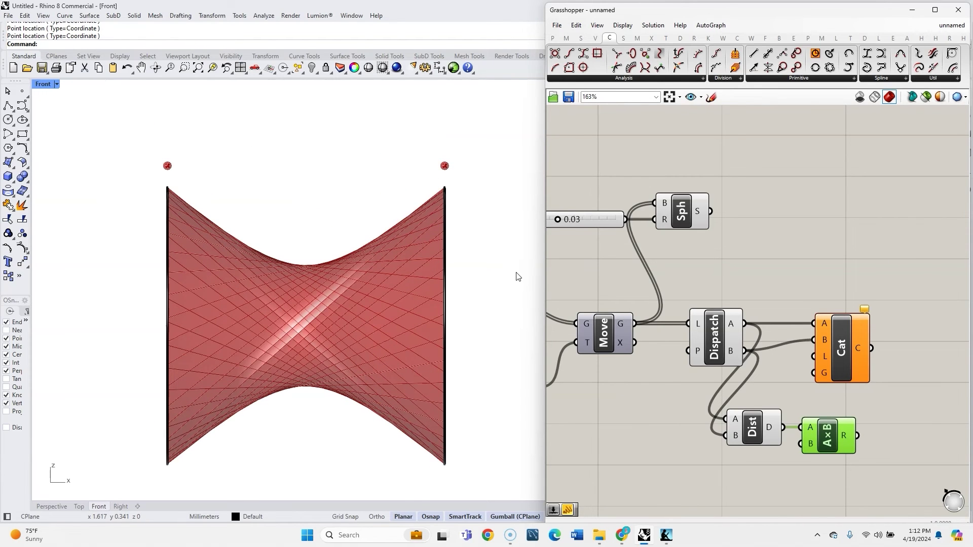
scroll(798, 359, down, 2)
scroll(795, 446, up, 3)
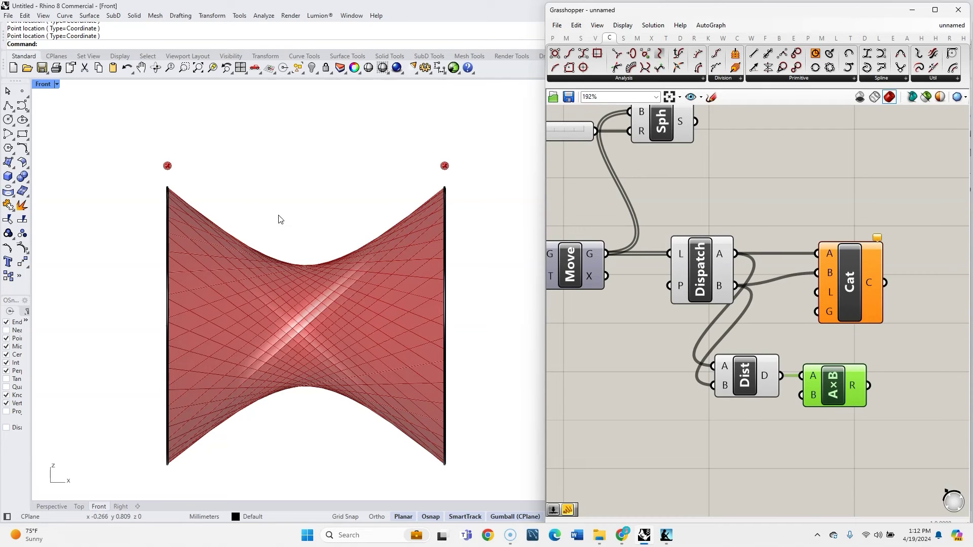
click(787, 453)
right_drag(787, 453, 796, 441)
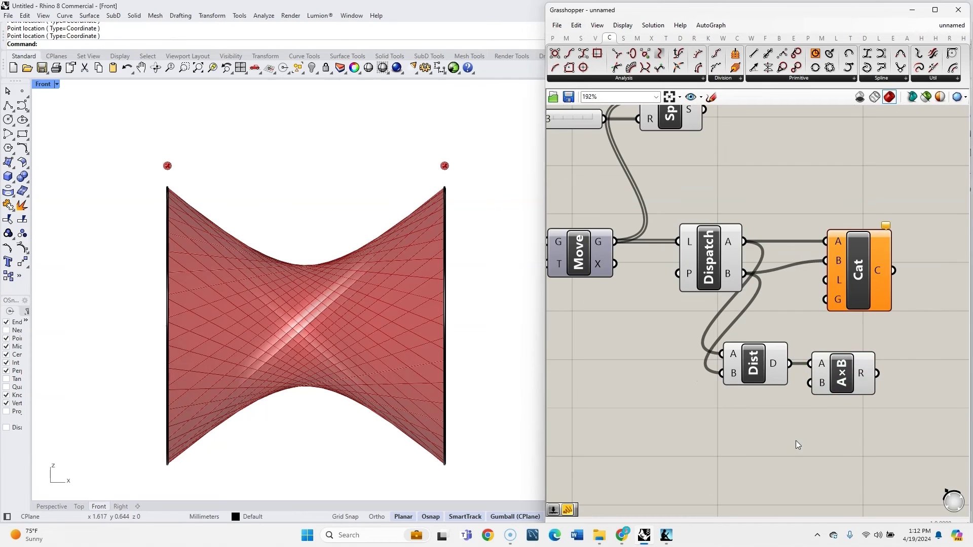
double_click(796, 444)
text(1)
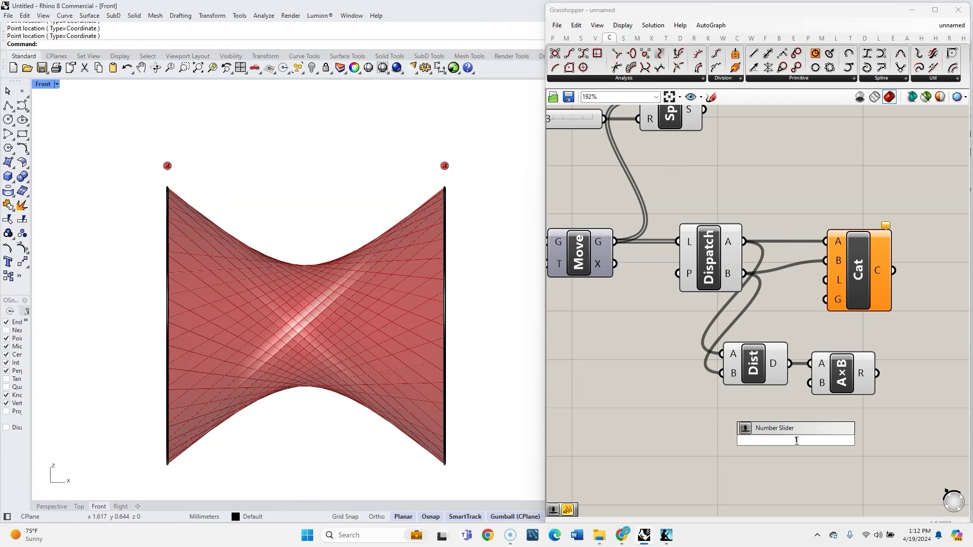
text(1.000<4)
key(Return)
drag(855, 447, 811, 383)
Step: Connect the Multiplication's R output to Catenary's L input and set the multiplier slider to 1.248
drag(877, 373, 817, 283)
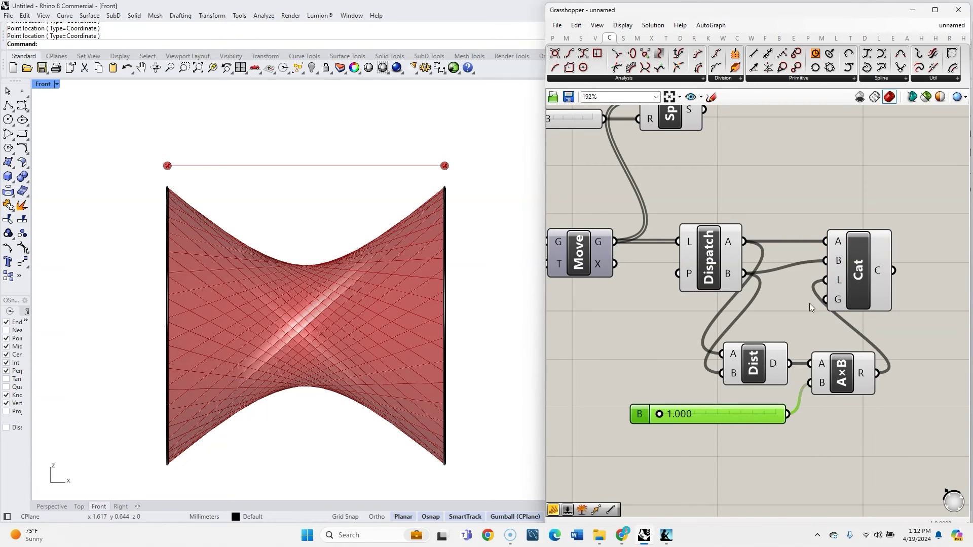
drag(658, 414, 670, 415)
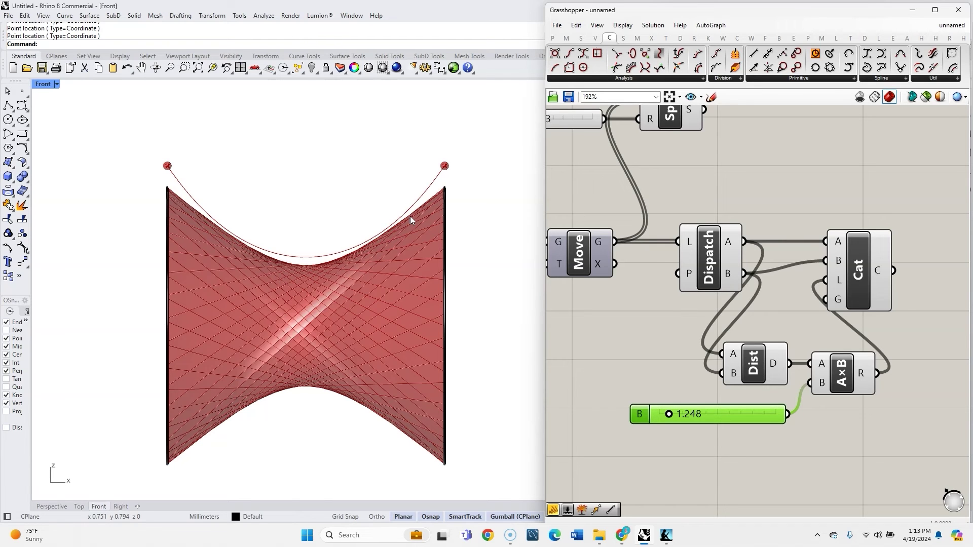
Step: Turn off the preview of the Sphere, second Move, Dispatch, Distance, Multiplication and Catenary components
scroll(695, 290, down, 4)
drag(794, 375, 591, 163)
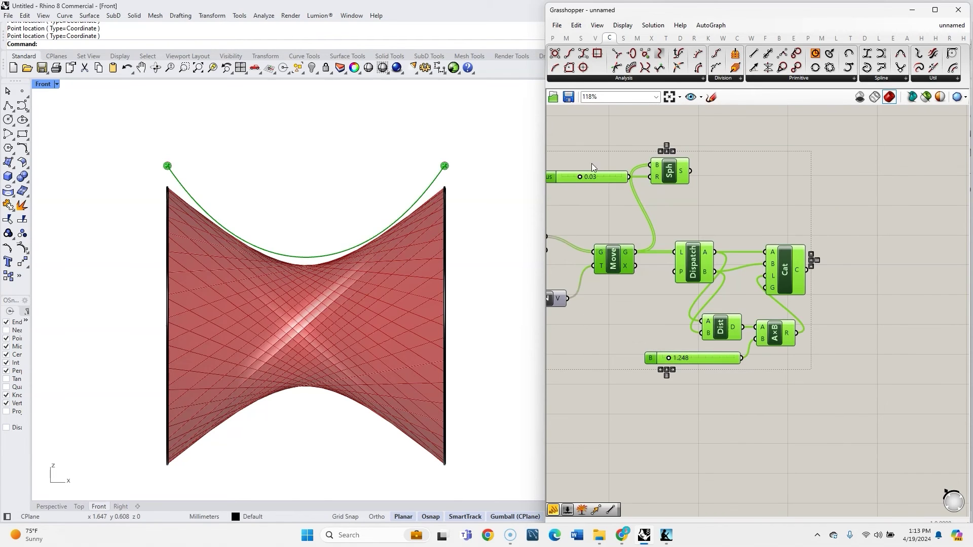
middle_click(694, 258)
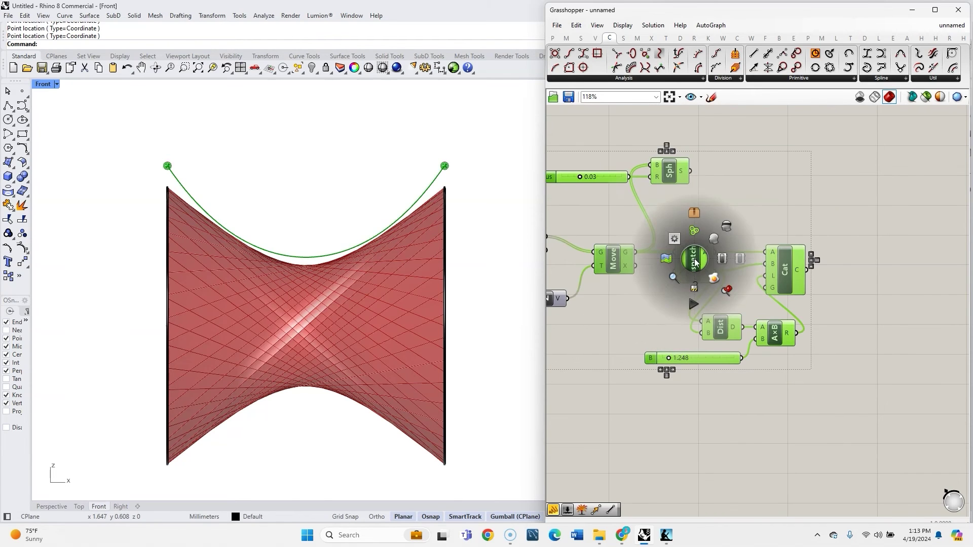
click(725, 228)
click(724, 228)
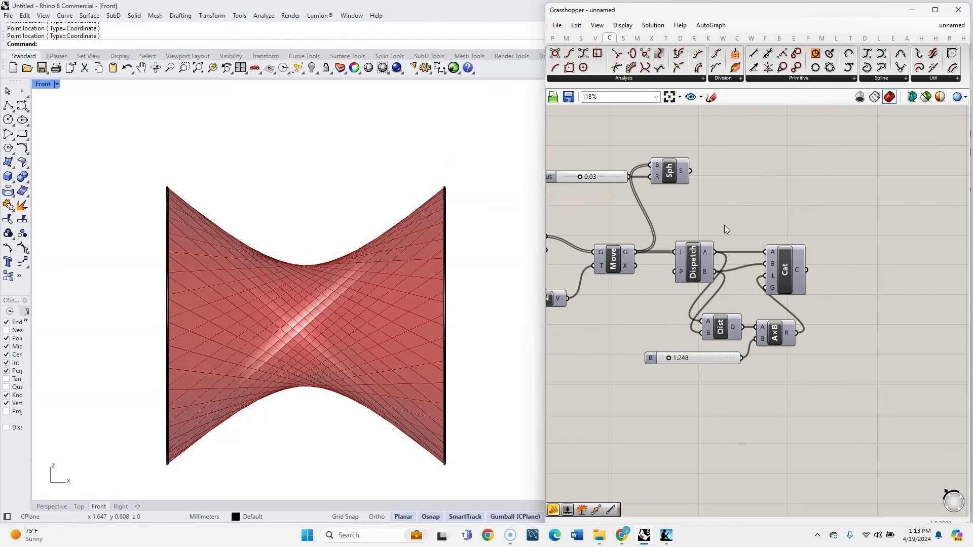
Step: Add a Curve parameter fed by the Catenary output, rename it catenary and set its wire display to Hidden
double_click(880, 291)
text(curv)
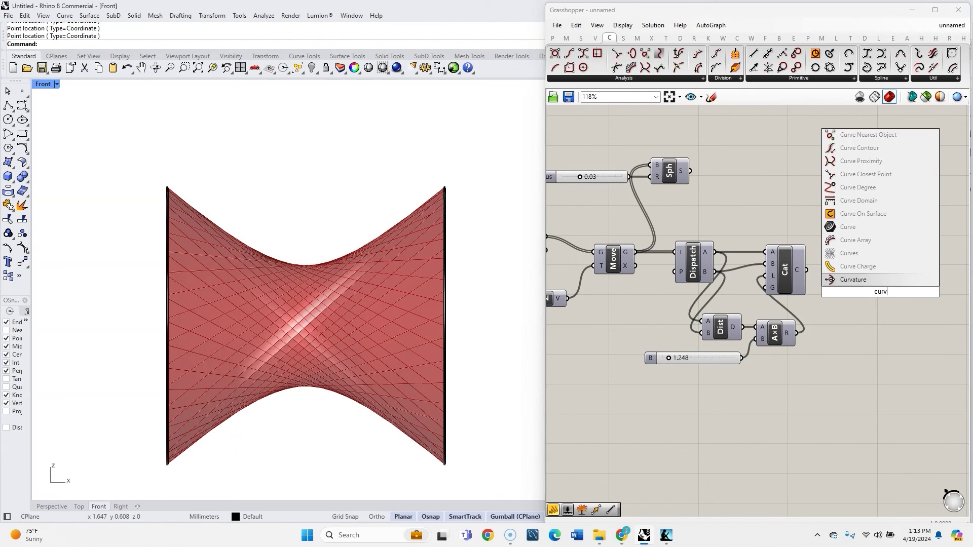
click(853, 226)
drag(806, 270, 865, 292)
right_click(871, 292)
text(catenary)
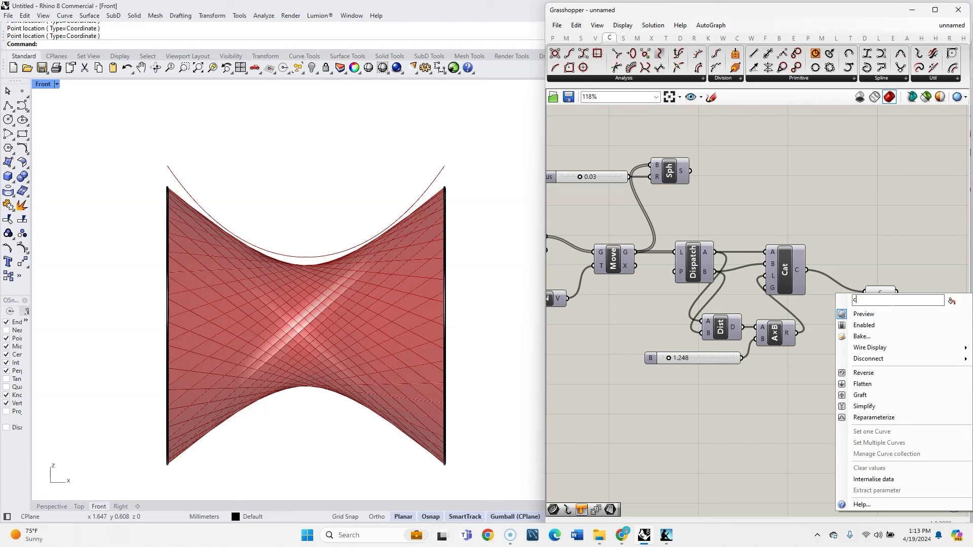
mouse_move(870, 348)
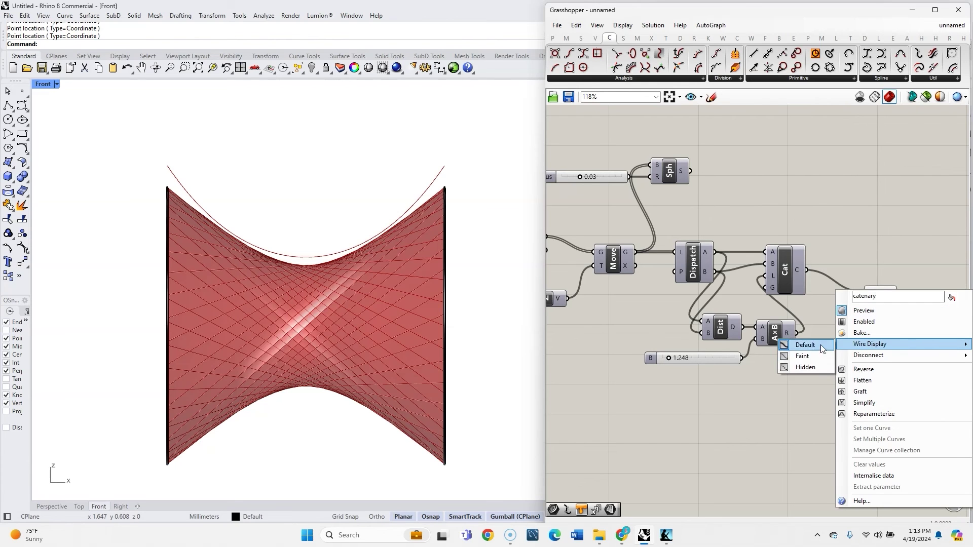
click(798, 369)
Step: Relocate the catenary parameter to the empty canvas area below the Factor slider
click(880, 292)
scroll(880, 292, down, 5)
right_drag(880, 292, 873, 242)
drag(870, 243, 698, 305)
scroll(698, 305, up, 3)
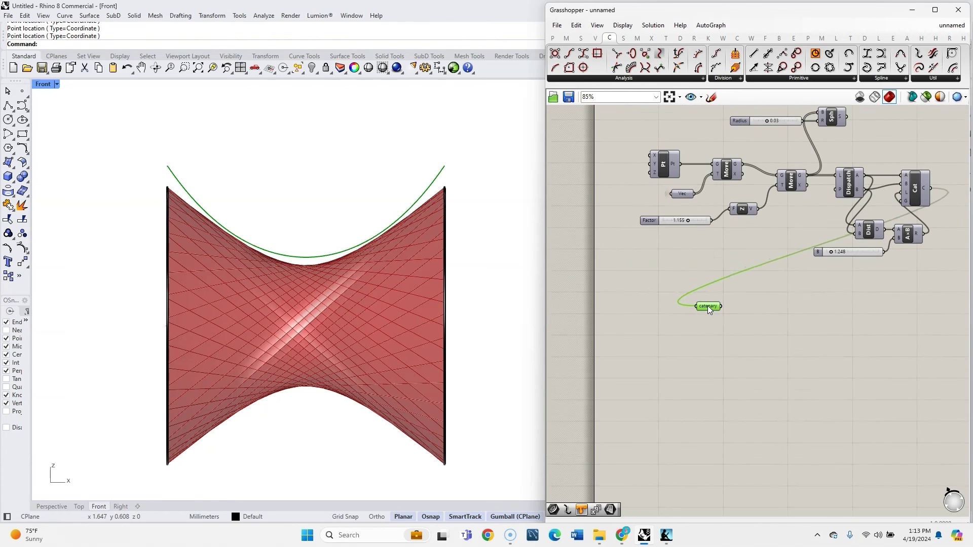
Step: Add a Rotate component and a YZ Plane component beside the catenary parameter
double_click(796, 319)
text(ra)
key(BackSpace)
text(otate)
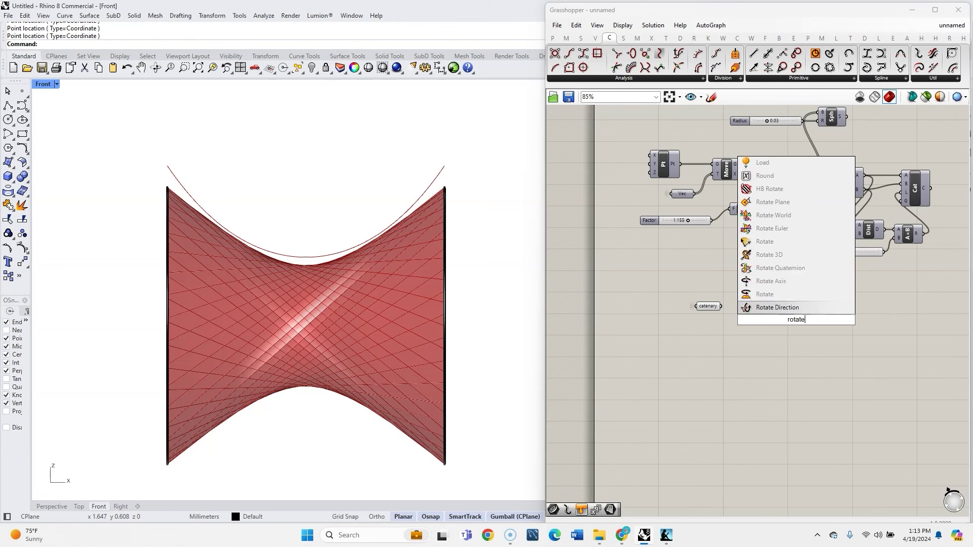
key(Return)
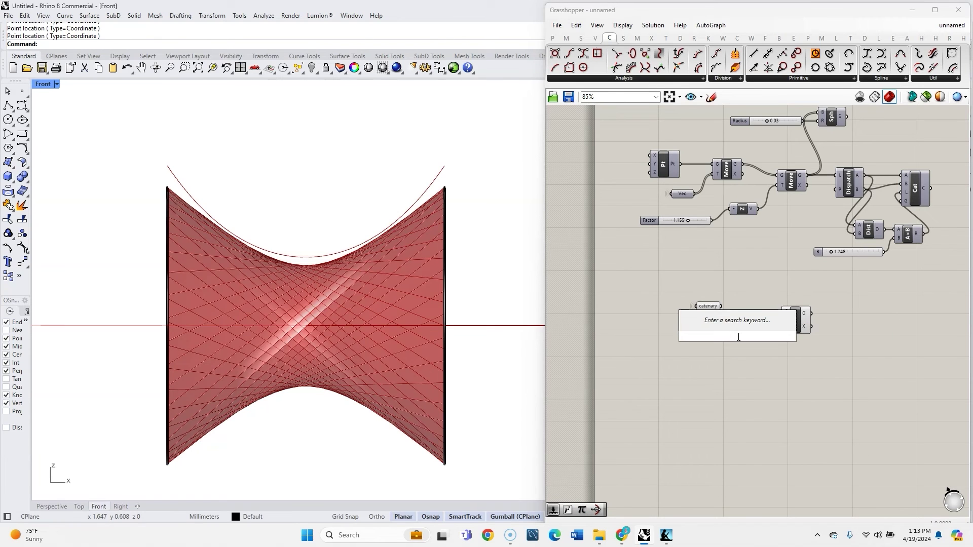
text(yz)
key(Return)
scroll(753, 327, up, 2)
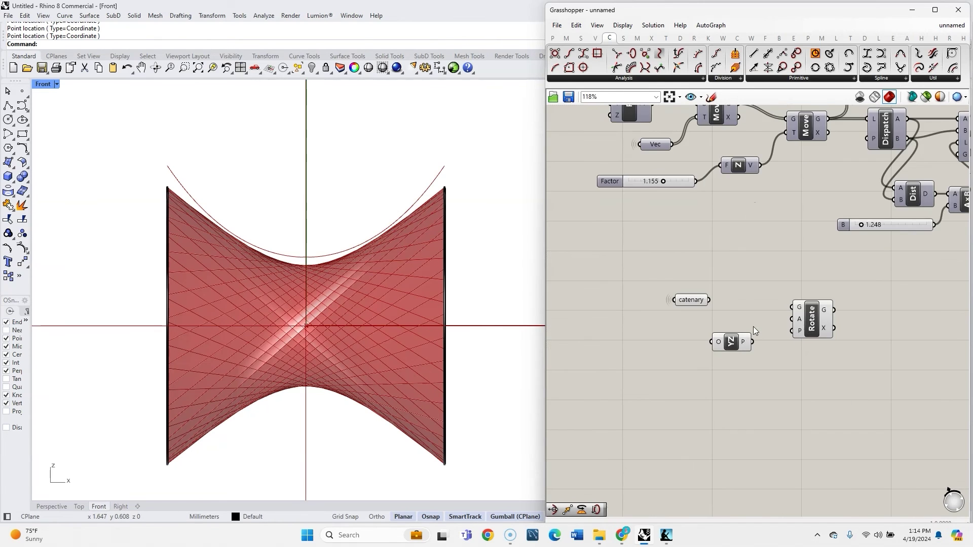
Step: Feed the YZ plane and the catenary curve into the Rotate component's plane and geometry inputs, and align the components
drag(752, 341, 803, 332)
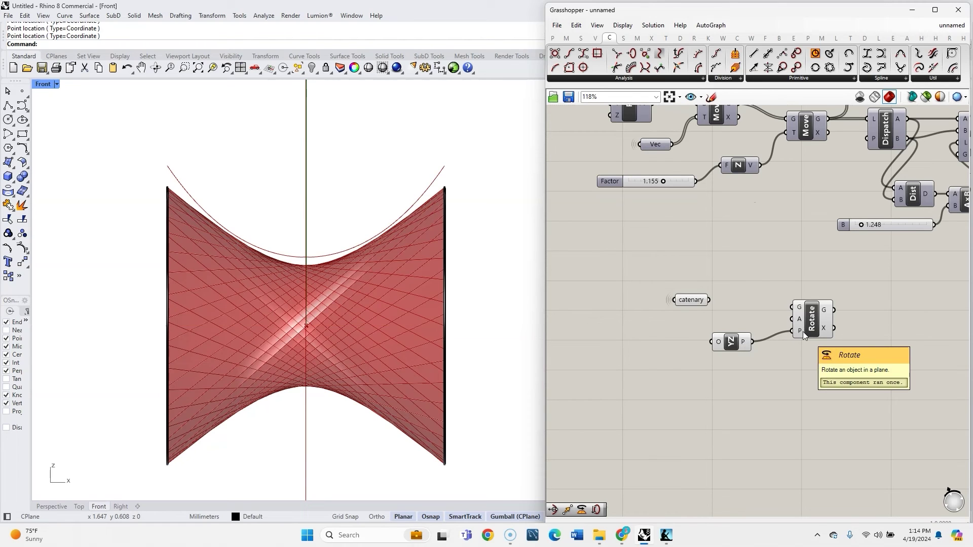
drag(731, 341, 756, 331)
drag(709, 300, 792, 300)
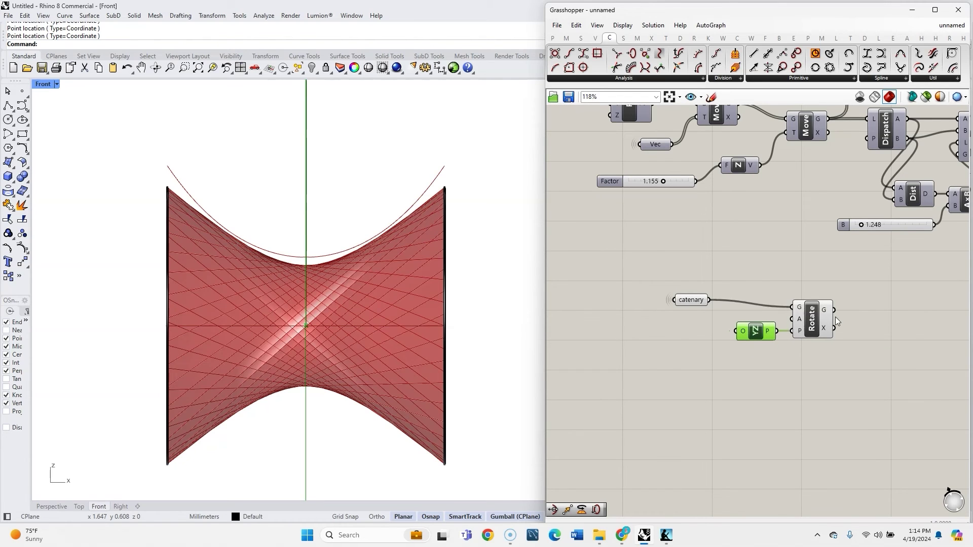
click(816, 314)
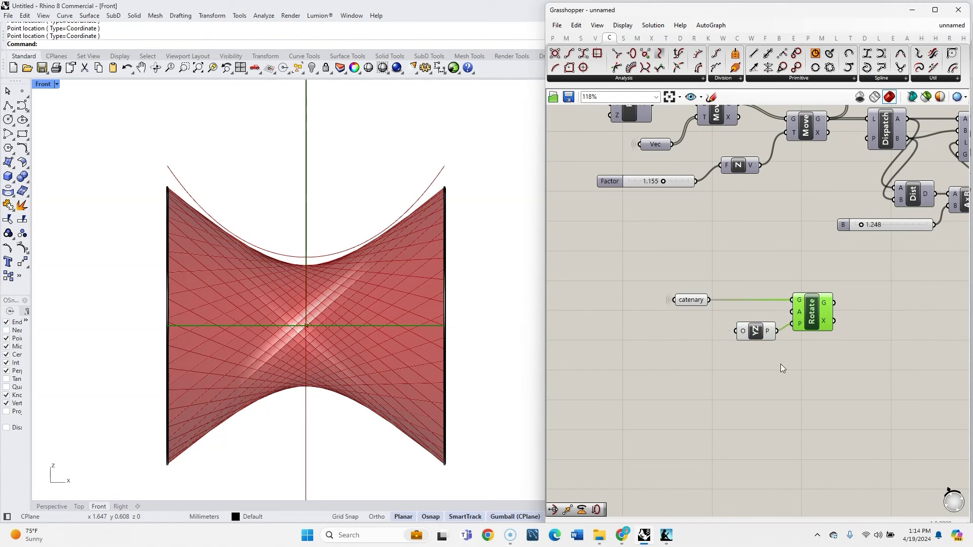
Step: Add a Range component below the YZ Plane and a Construct Domain component beside it
double_click(711, 369)
text(range)
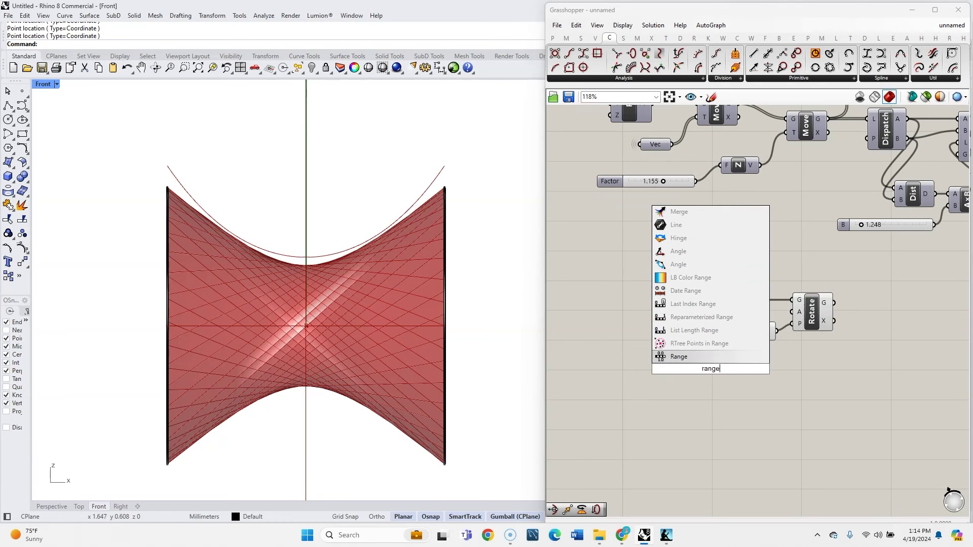
click(697, 359)
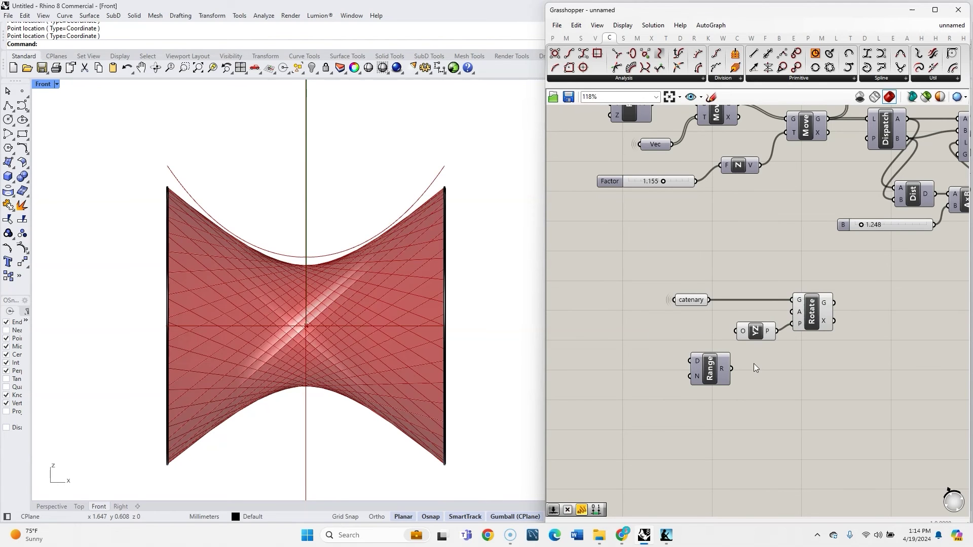
scroll(674, 379, up, 3)
double_click(622, 354)
text(construc dom)
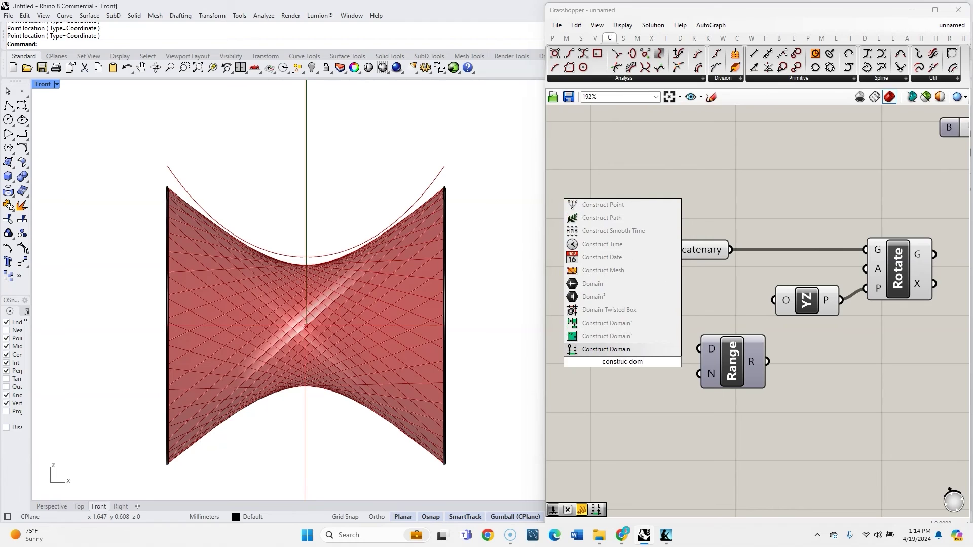
click(650, 351)
scroll(682, 365, down, 3)
scroll(608, 355, up, 5)
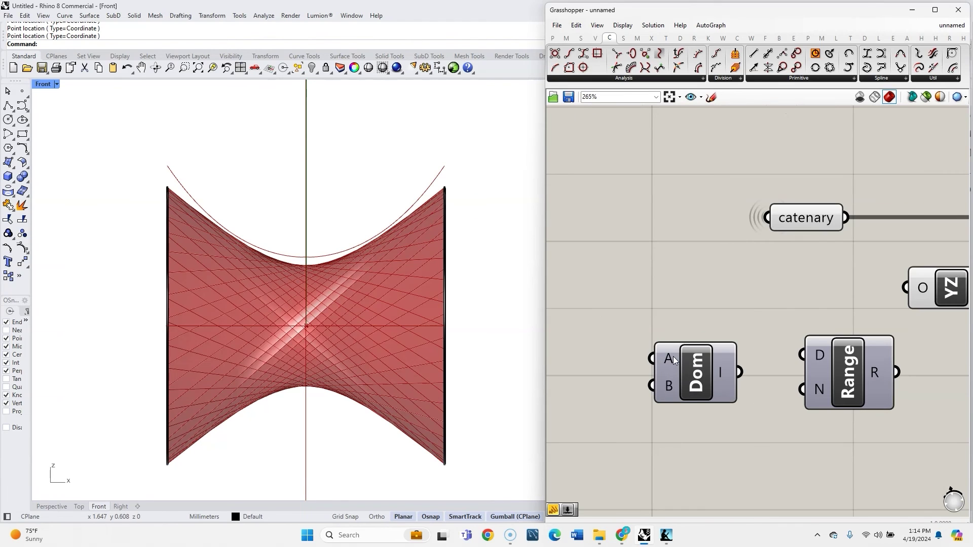
scroll(760, 327, down, 2)
Step: Feed a panel of 2 through a Pi component into the domain's B input, and connect the domain to the Range
double_click(622, 385)
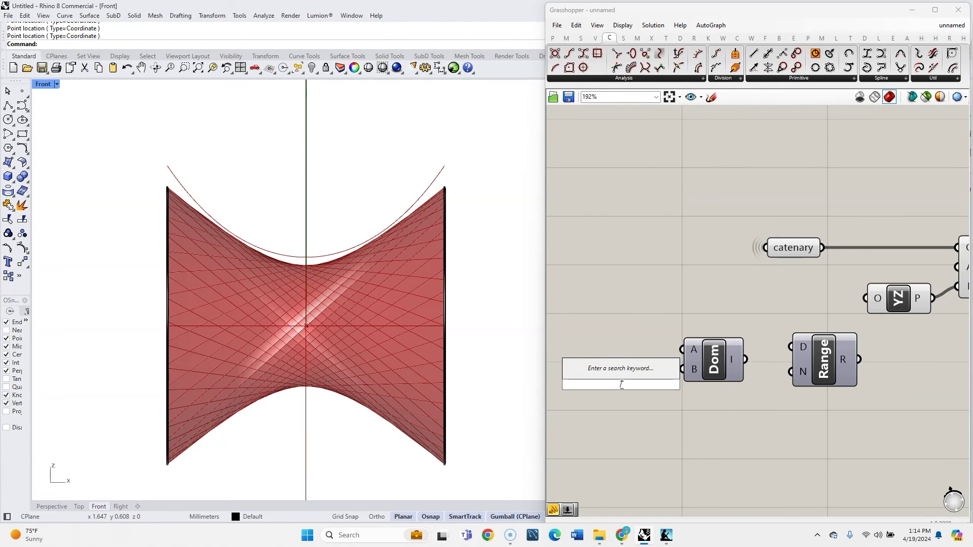
text(2)
key(Return)
double_click(621, 354)
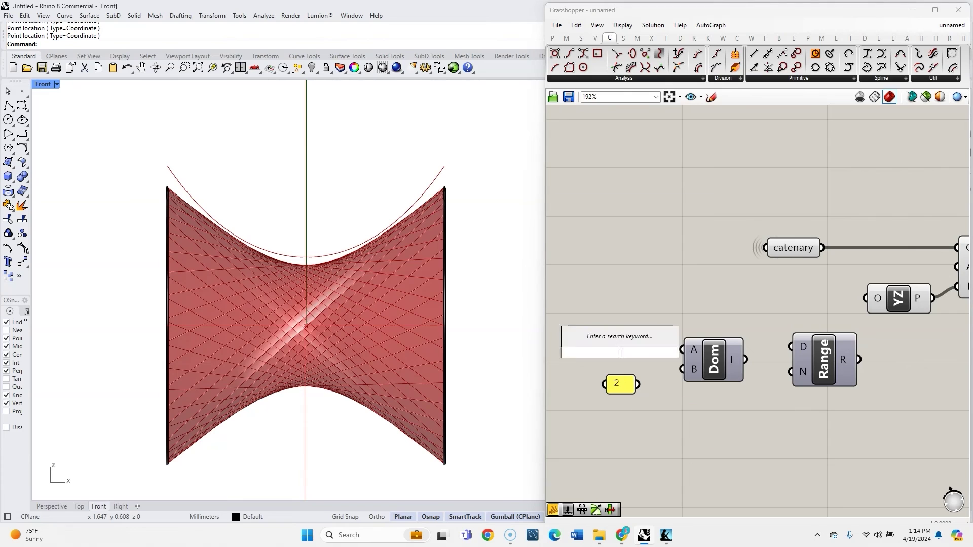
text(pi)
click(595, 339)
mouse_move(624, 389)
mouse_down()
mouse_move(564, 358)
mouse_move(618, 354)
mouse_move(684, 370)
mouse_up()
click(619, 333)
drag(706, 371, 785, 346)
Step: Add a number slider with limits 10 and 100, set to 24, and connect it to the Range's steps input
double_click(725, 401)
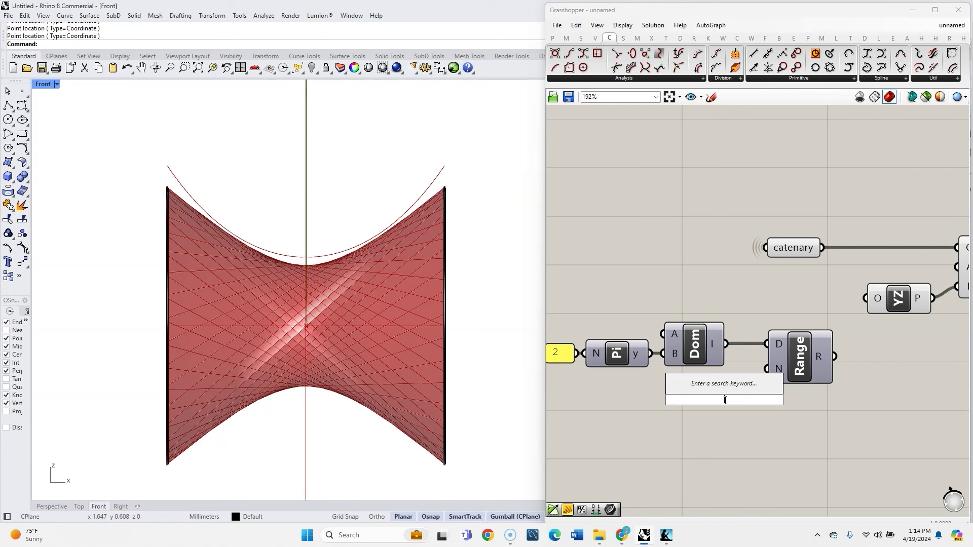
text(10<100)
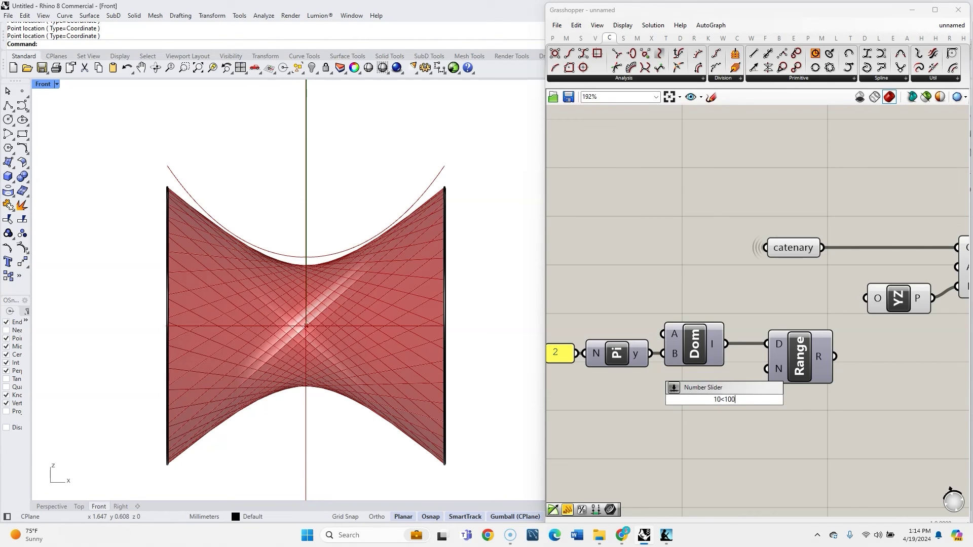
key(Return)
drag(740, 404, 765, 369)
scroll(780, 375, down, 1)
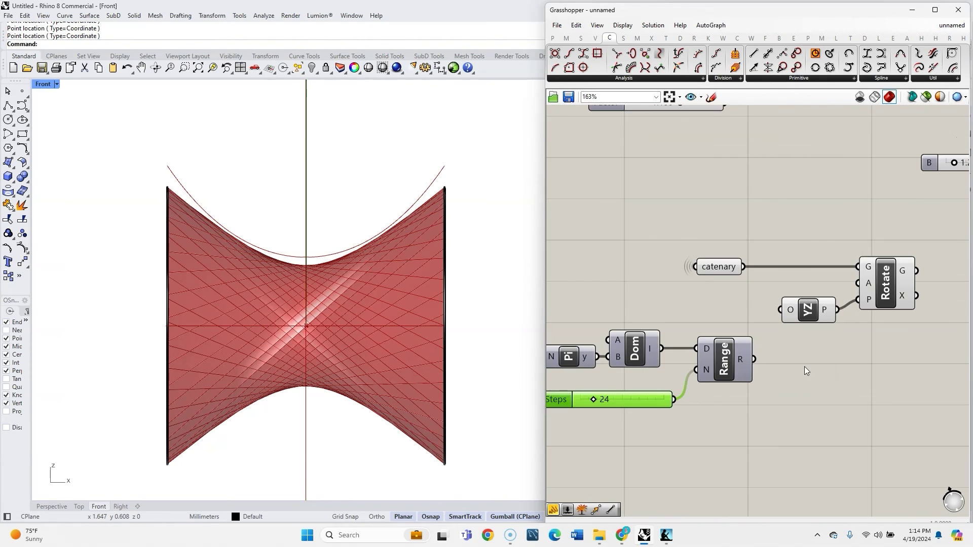
Step: Add a Cull Index component fed by the Range output, with a panel of 0 as its index
double_click(804, 367)
text(cull in)
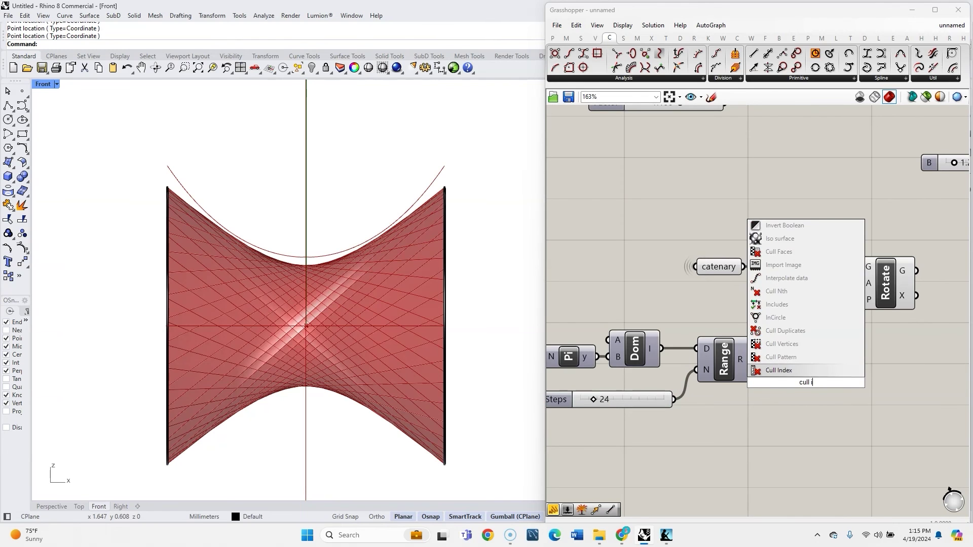
key(Return)
double_click(699, 415)
text(//0)
key(Return)
scroll(772, 419, up, 3)
drag(677, 413, 776, 348)
drag(646, 412, 701, 393)
mouse_move(722, 326)
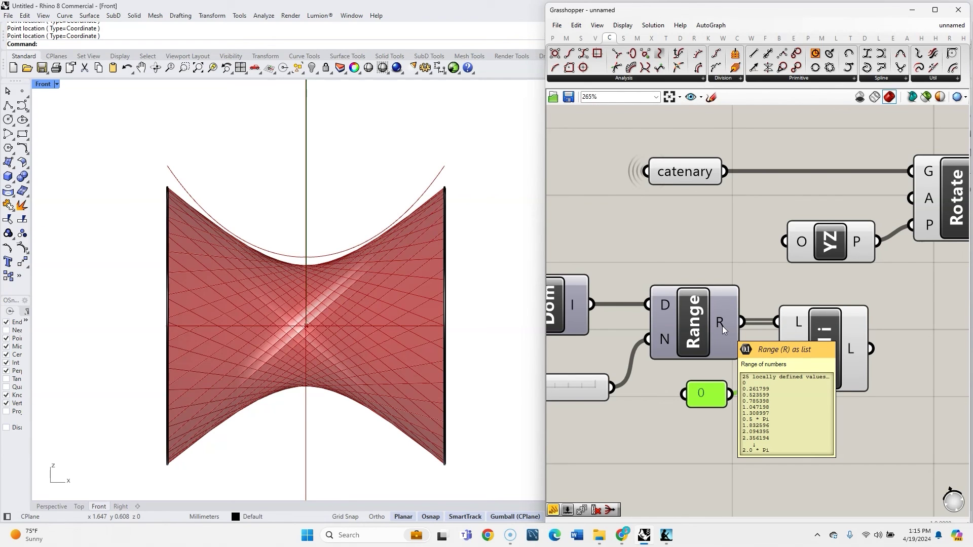
Step: Connect the culled list of range values to the Rotate component's angle input
scroll(652, 220, down, 3)
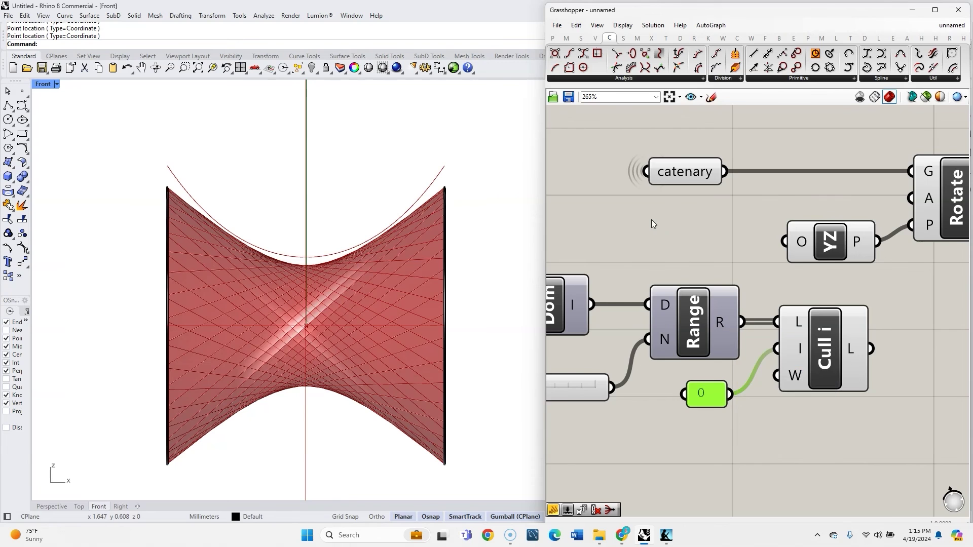
click(692, 186)
scroll(648, 269, down, 2)
scroll(790, 294, up, 3)
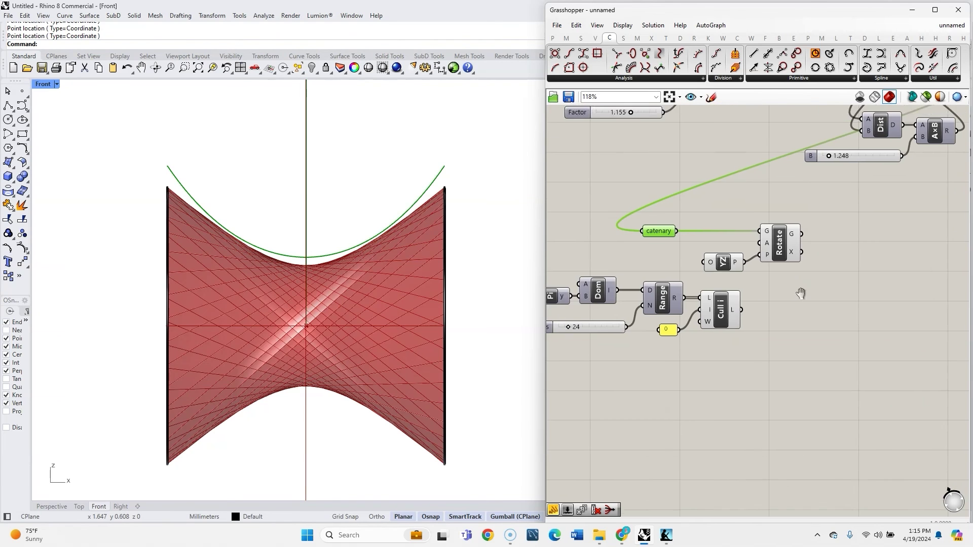
drag(706, 368, 734, 260)
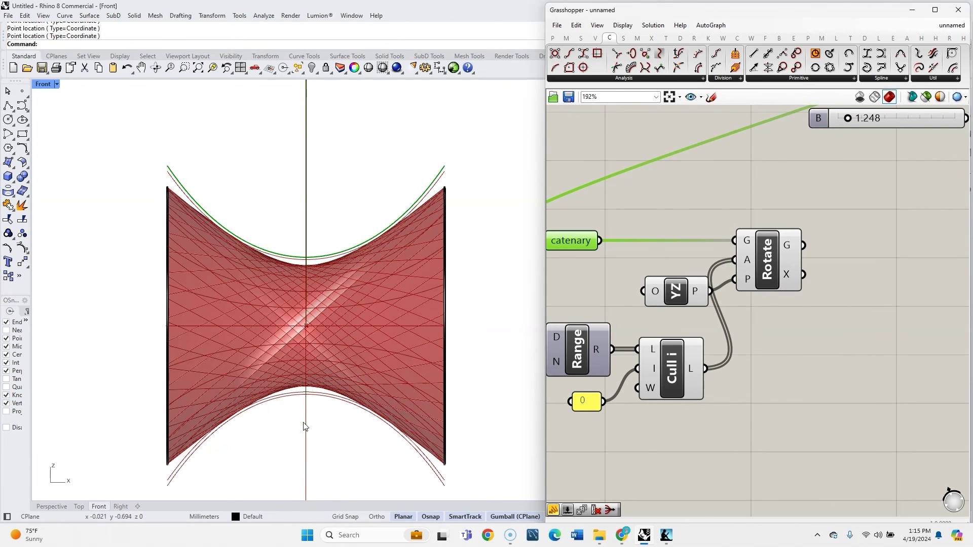
Step: In the Perspective view, turn off the YZ Plane preview and align that component with Rotate's plane input
click(51, 506)
right_drag(299, 356, 183, 350)
click(679, 298)
middle_click(679, 298)
click(634, 284)
right_drag(400, 263, 315, 261)
scroll(309, 253, up, 4)
click(762, 337)
drag(680, 286, 643, 273)
click(708, 327)
Step: Place a copy of the makeSrf cluster beside the Rotate component
scroll(646, 336, down, 3)
scroll(646, 336, down, 3)
right_drag(848, 234, 749, 335)
scroll(823, 145, up, 2)
scroll(856, 151, up, 4)
click(821, 178)
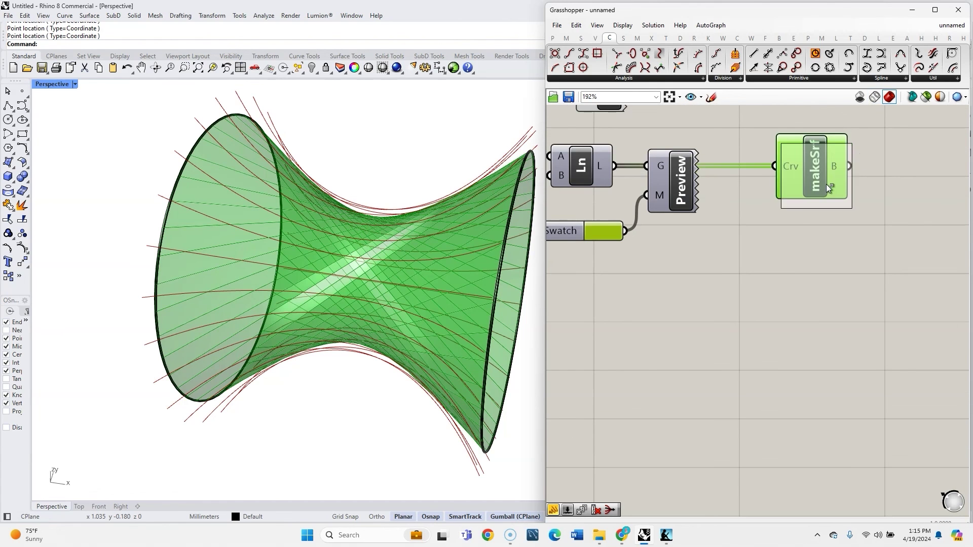
scroll(843, 238, down, 6)
drag(698, 467, 699, 467)
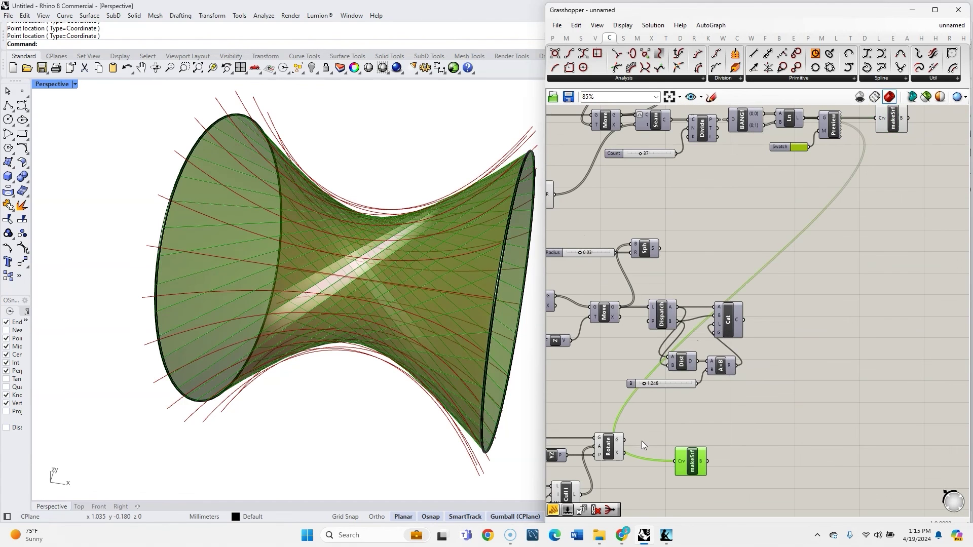
Step: Flatten the Rotate component's geometry output and turn off the component's preview
scroll(642, 441, up, 5)
right_click(668, 327)
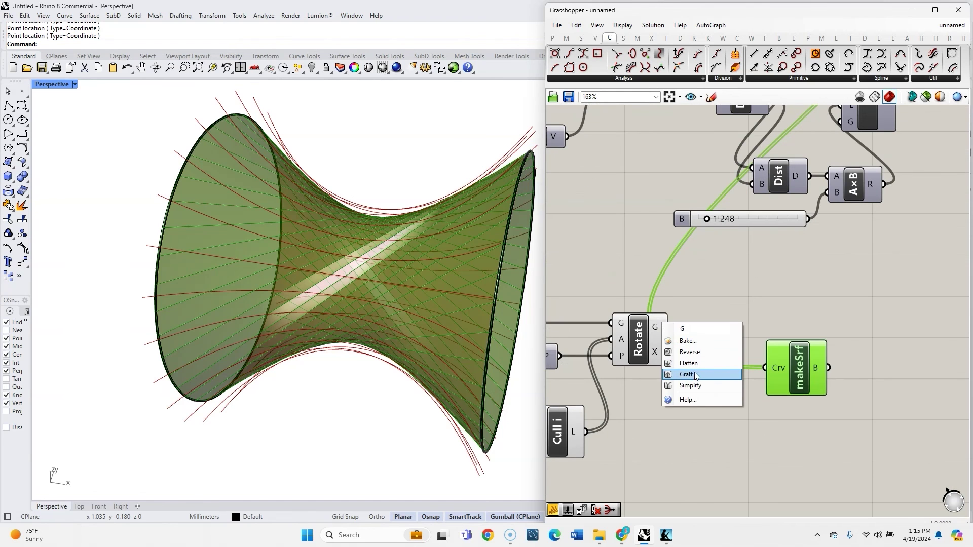
click(691, 375)
click(647, 351)
middle_click(646, 349)
click(674, 314)
Step: Feed the rotated catenaries into the copied makeSrf cluster and view the surface from the Front
drag(684, 326, 744, 330)
right_drag(420, 329, 445, 333)
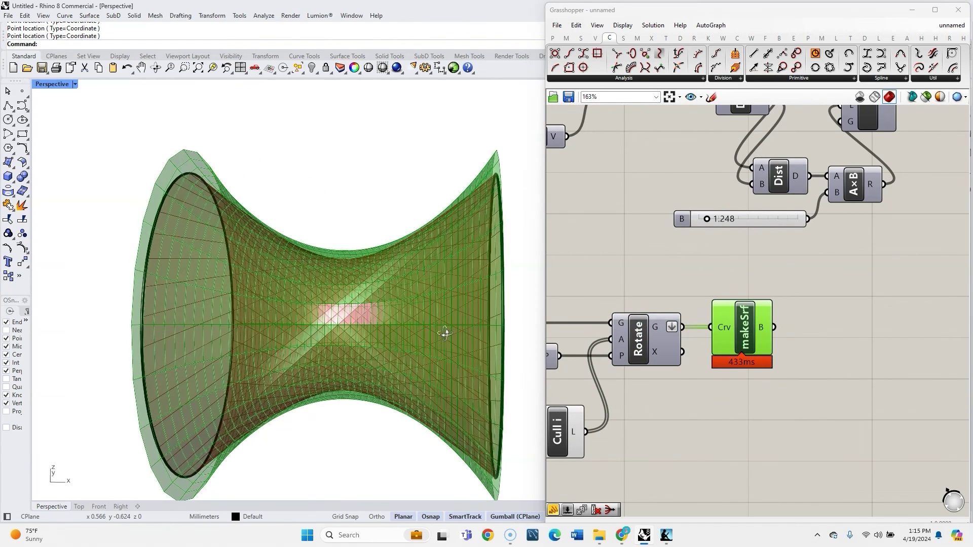
click(99, 507)
click(694, 422)
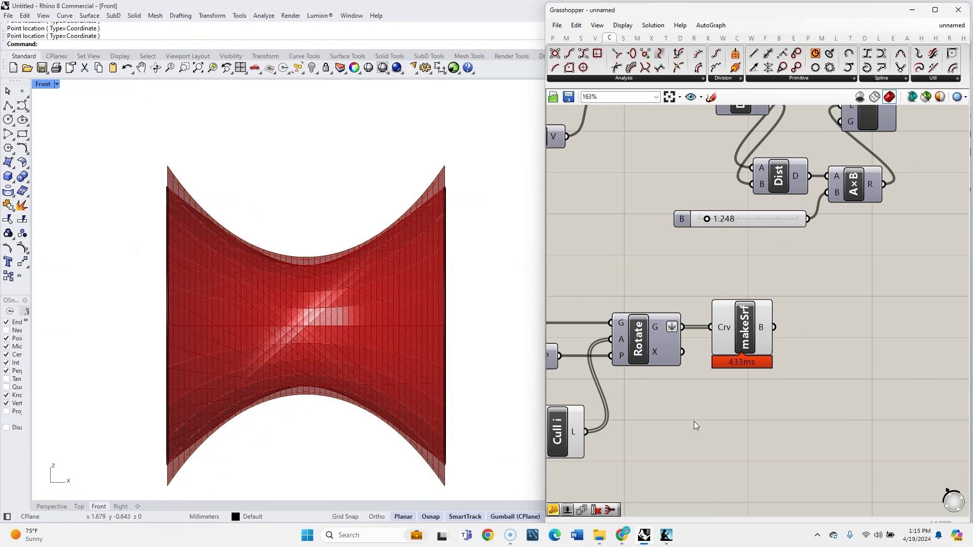